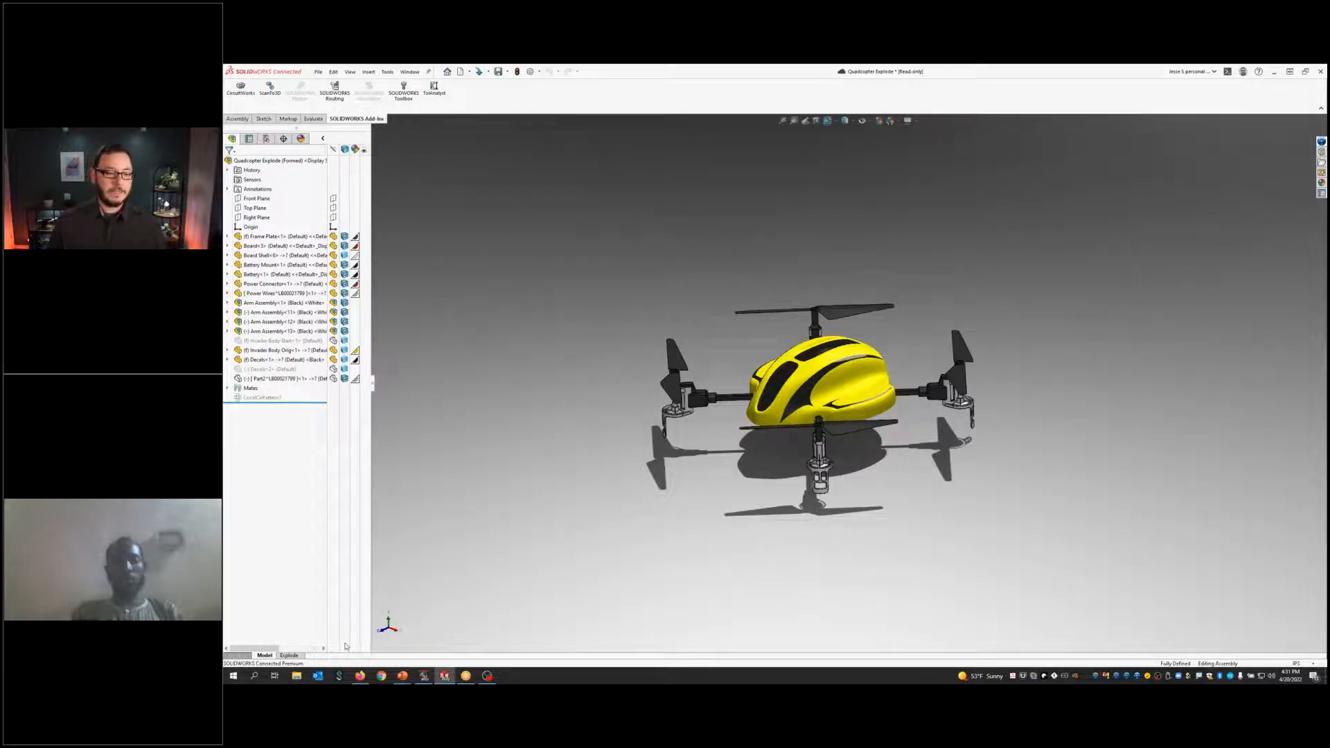
Step: View the Explode motion study of the quadcopter assembly and create a new motion study alongside it
left_click(298, 656)
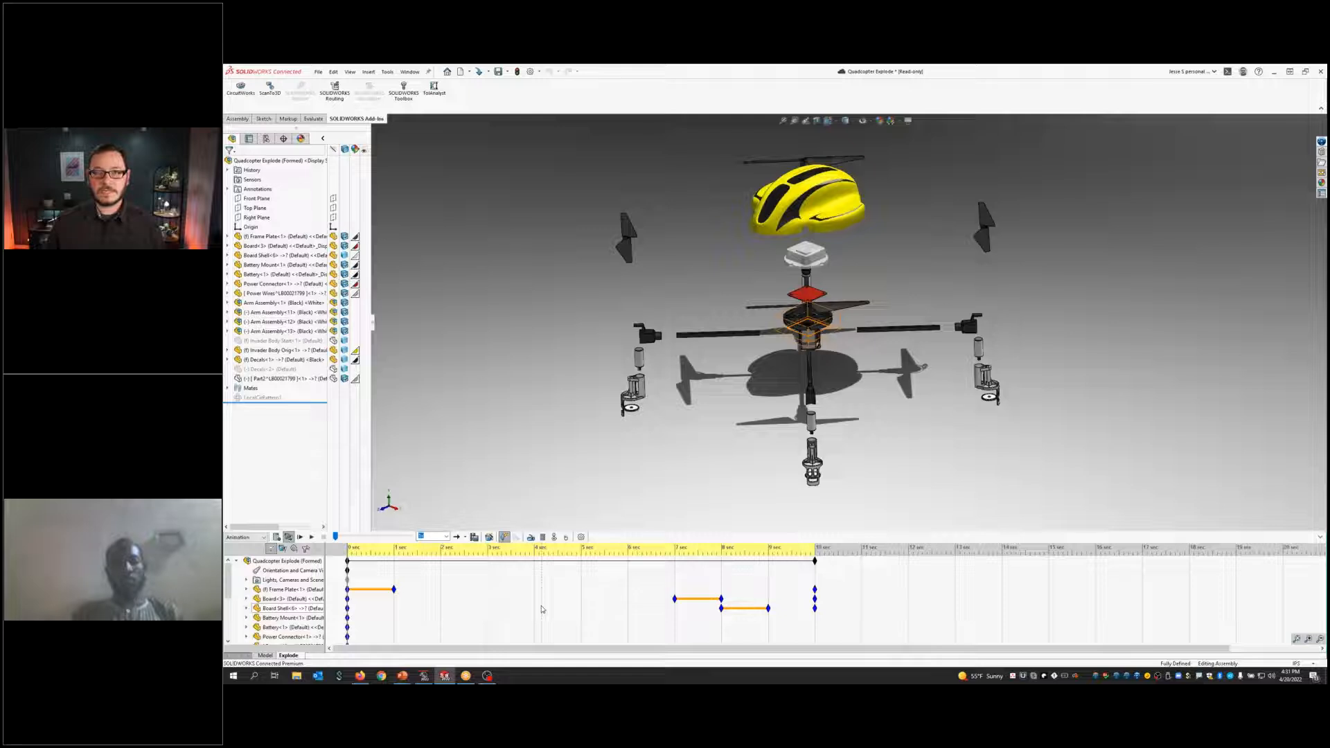
right_click(302, 657)
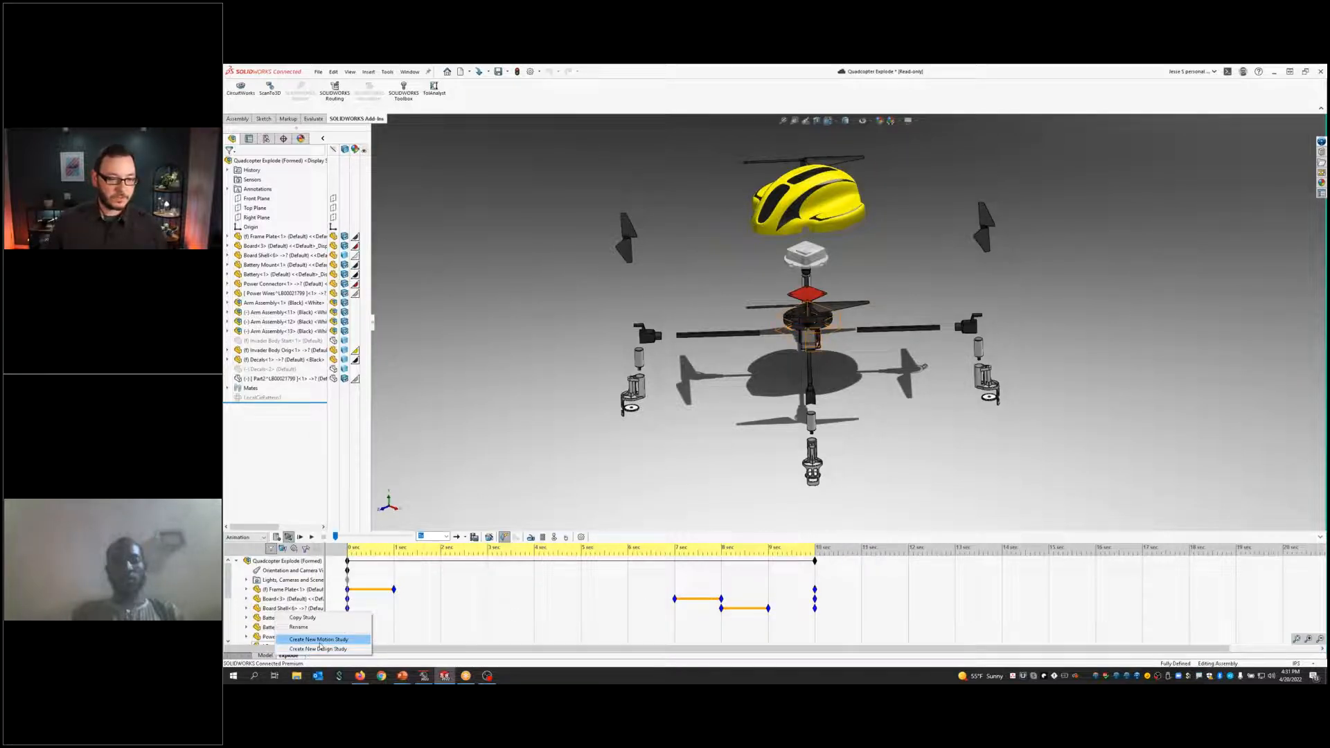
left_click(319, 639)
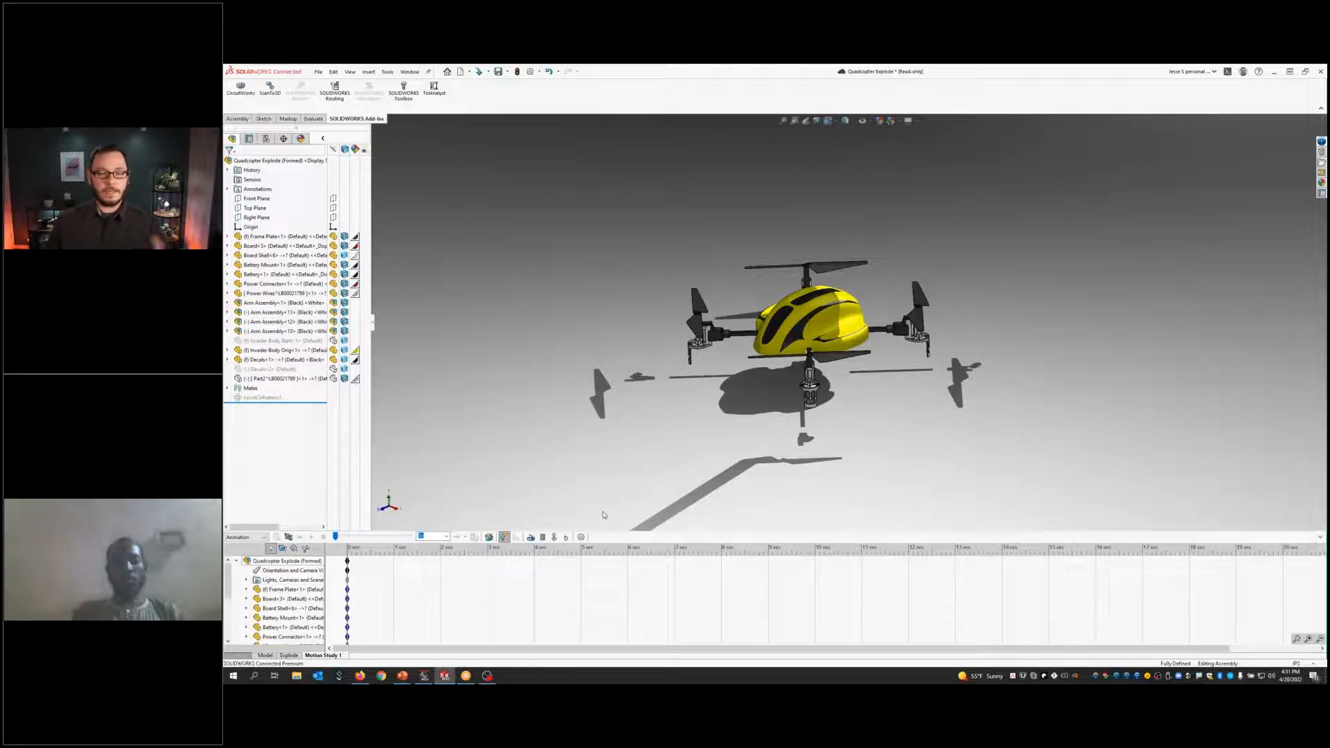
Step: Generate a Collapse animation in the new motion study with the Animation Wizard's default timing, and scrub through it on the timeline
left_click(489, 537)
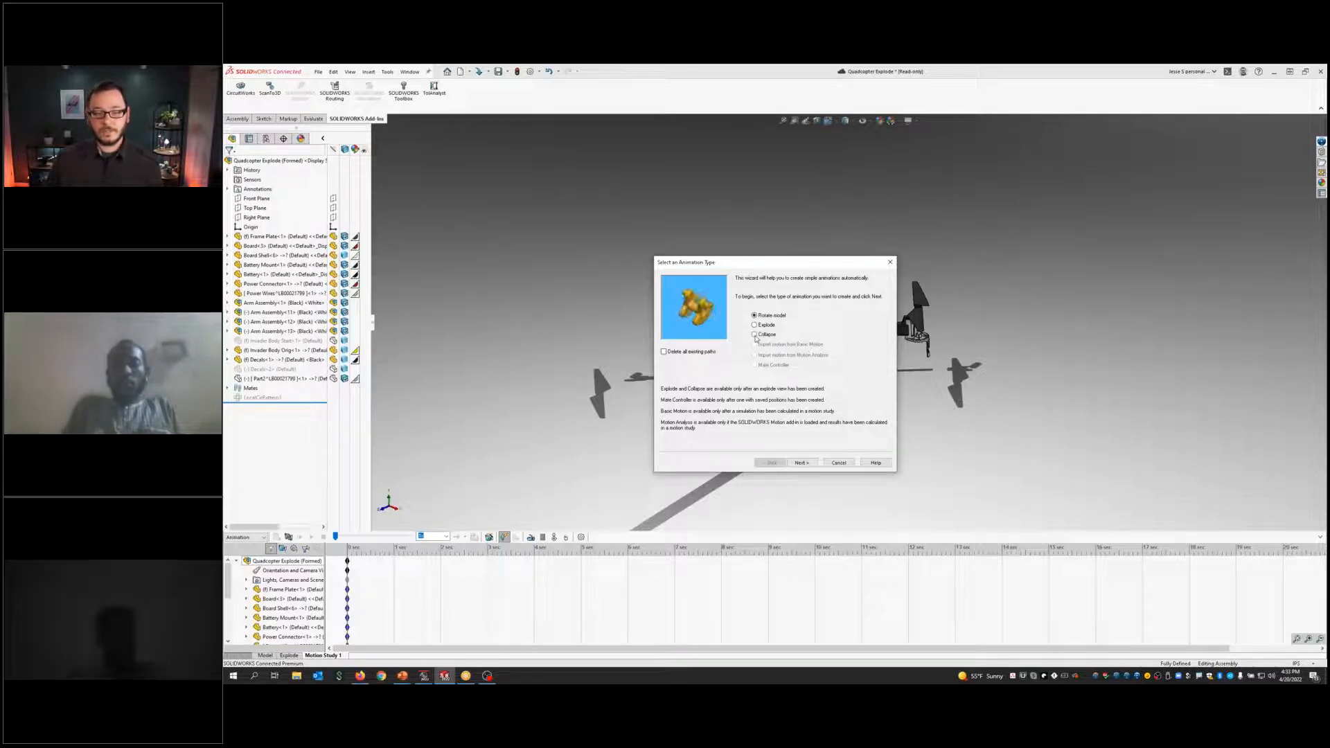
left_click(755, 336)
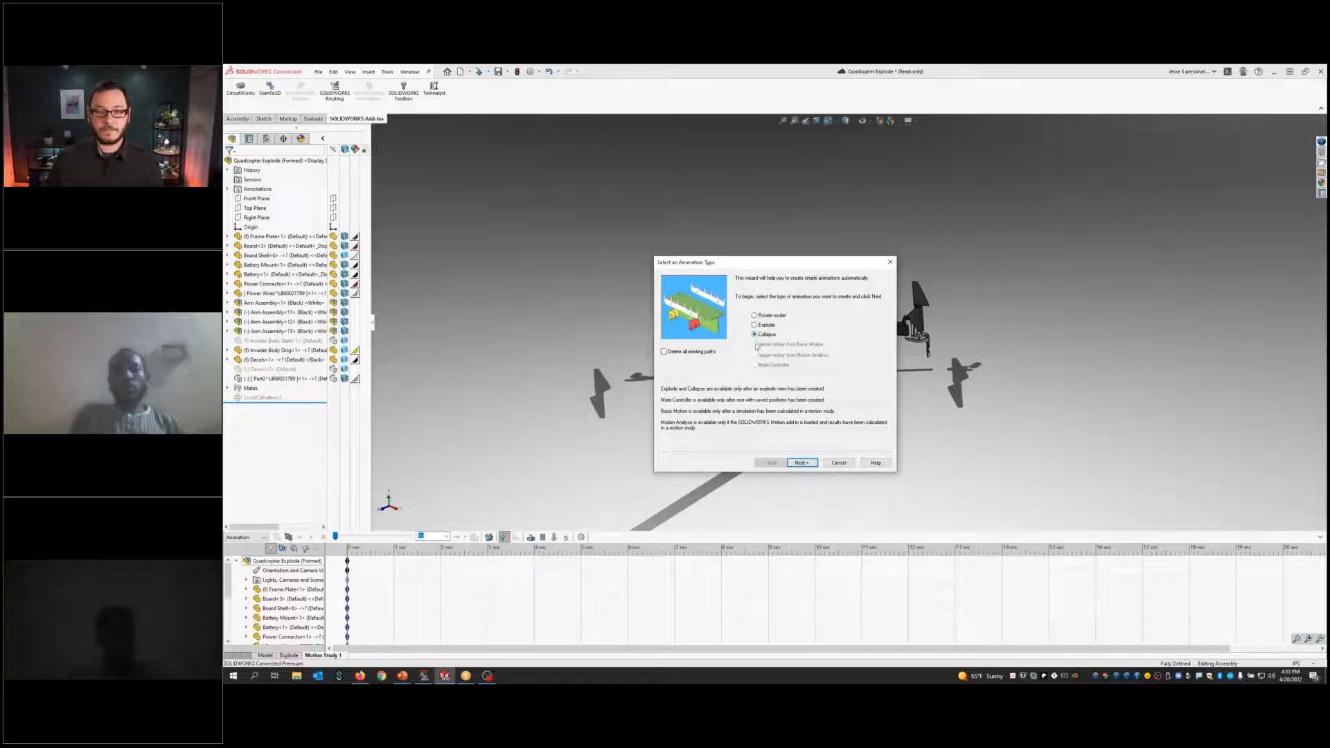
key("Return")
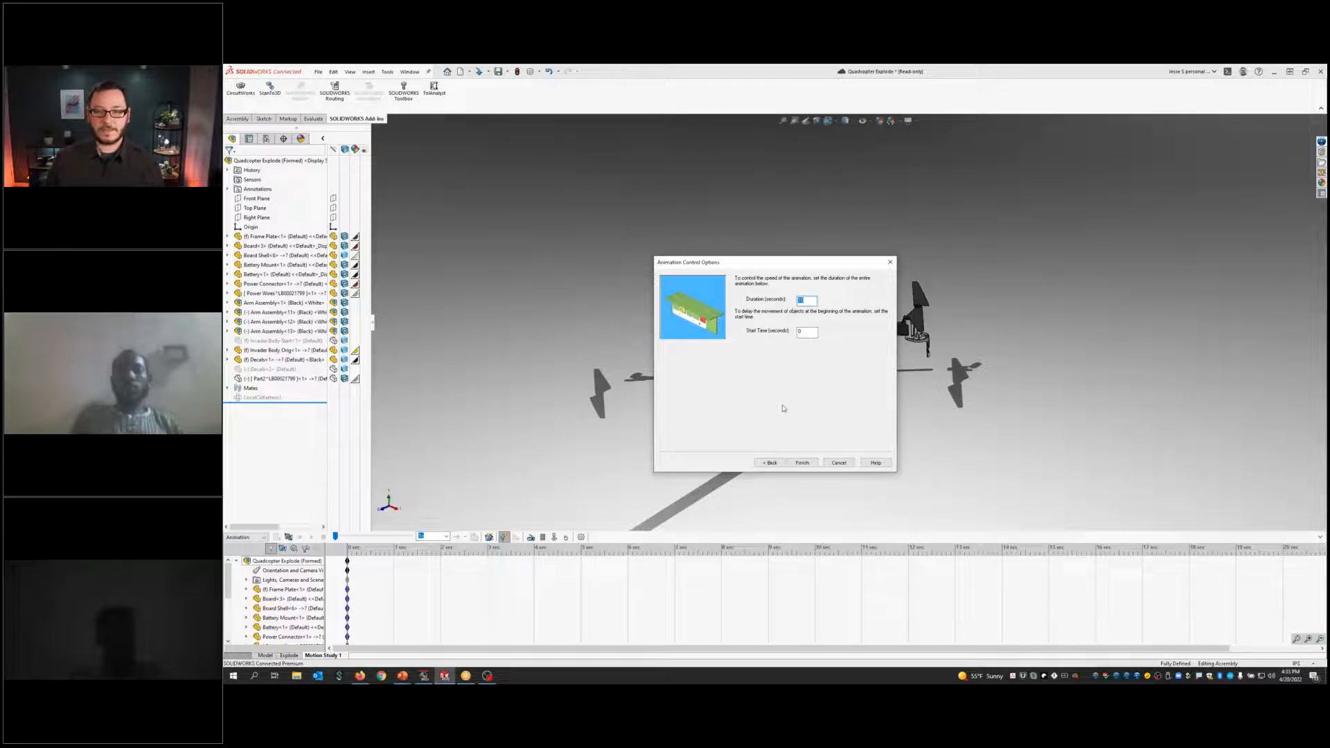
left_click(808, 466)
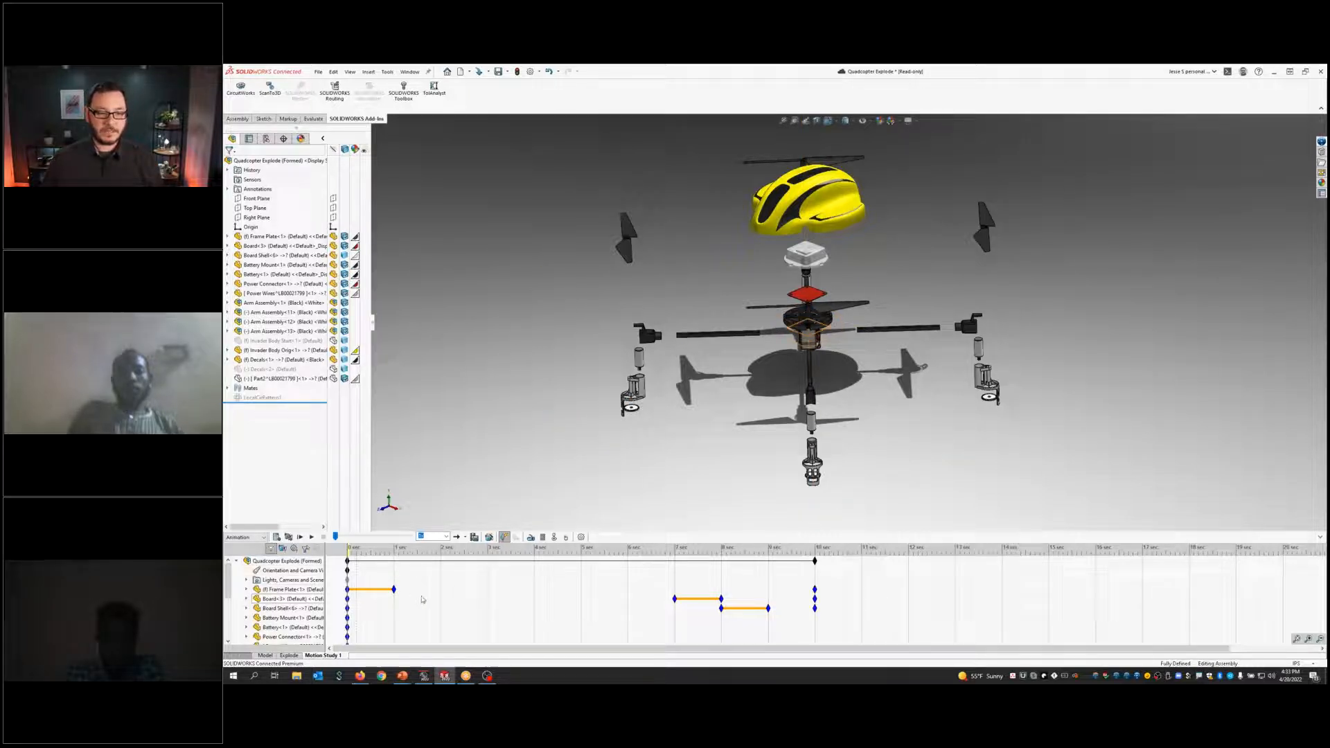
left_click_drag(347, 547, 819, 552)
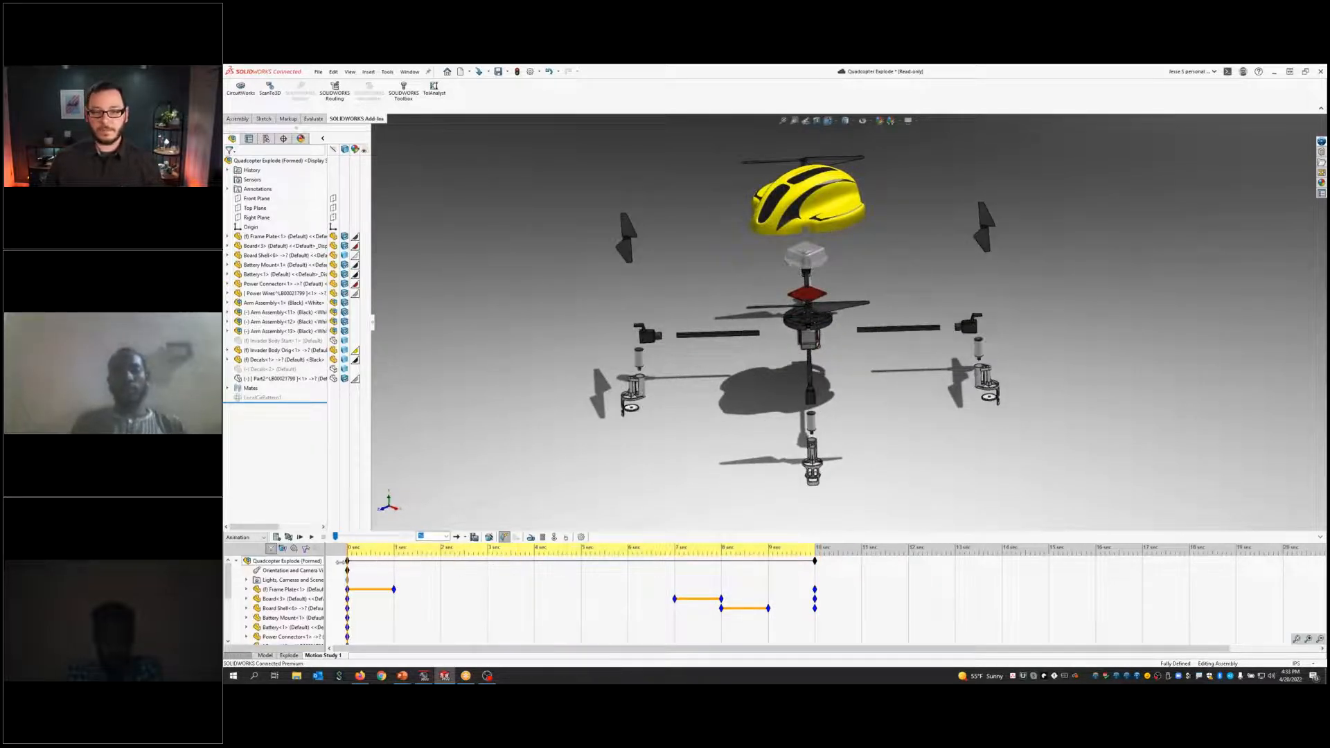
left_click_drag(543, 562, 775, 562)
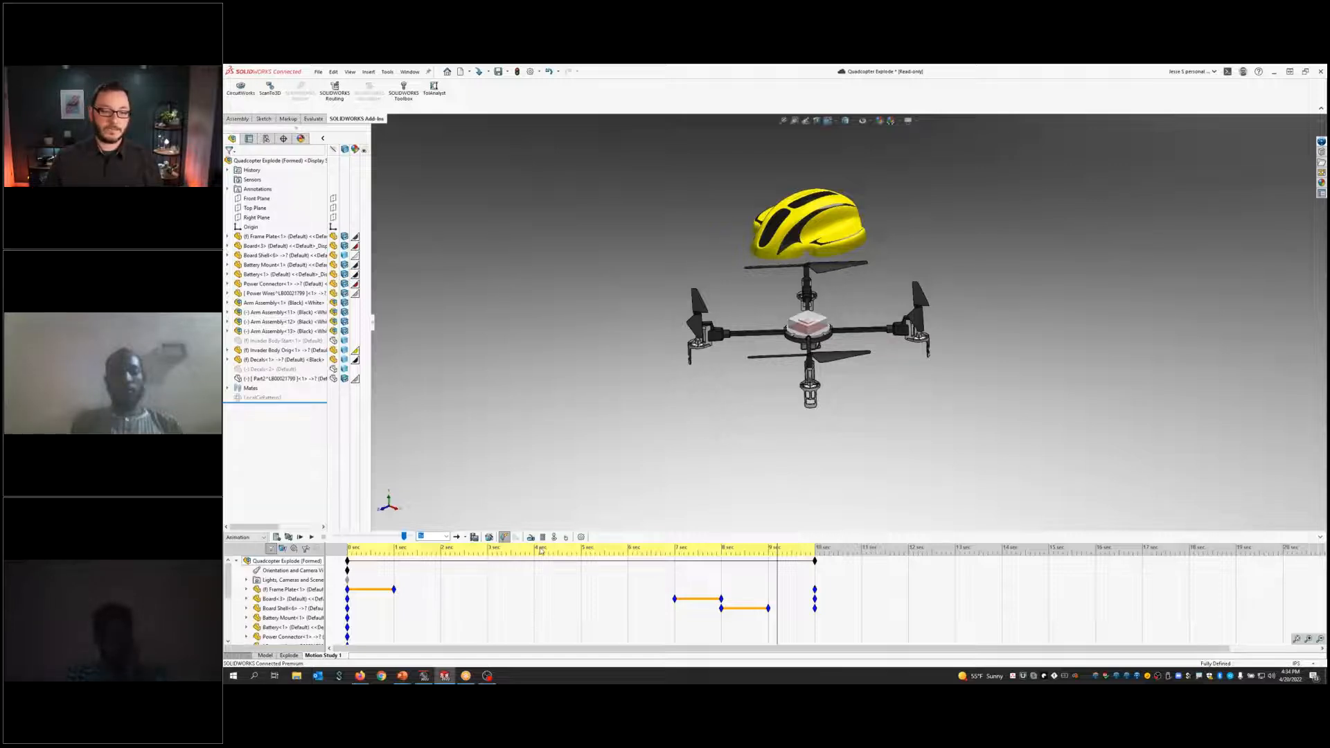
Step: Switch to SOLIDWORKS Visualize, close the Explode Rotate project and start a new project
left_click(424, 675)
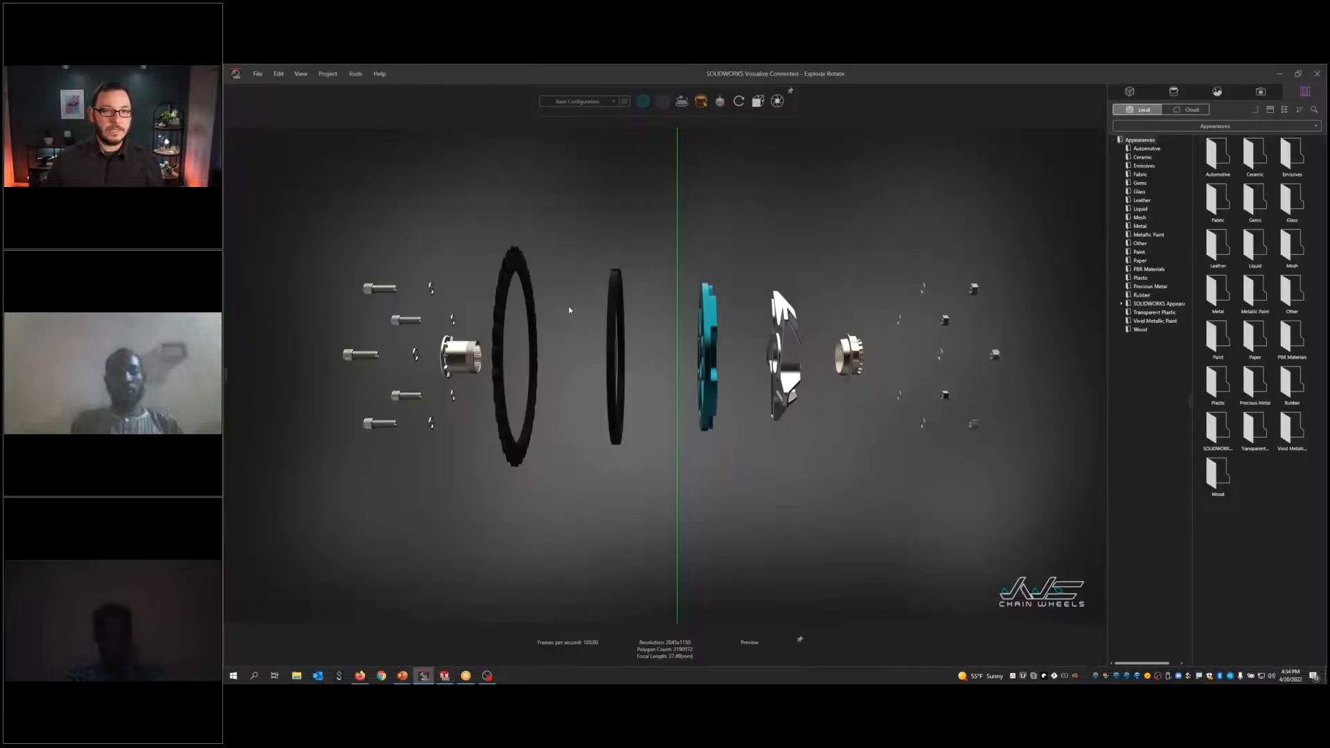
left_click(257, 73)
left_click(283, 242)
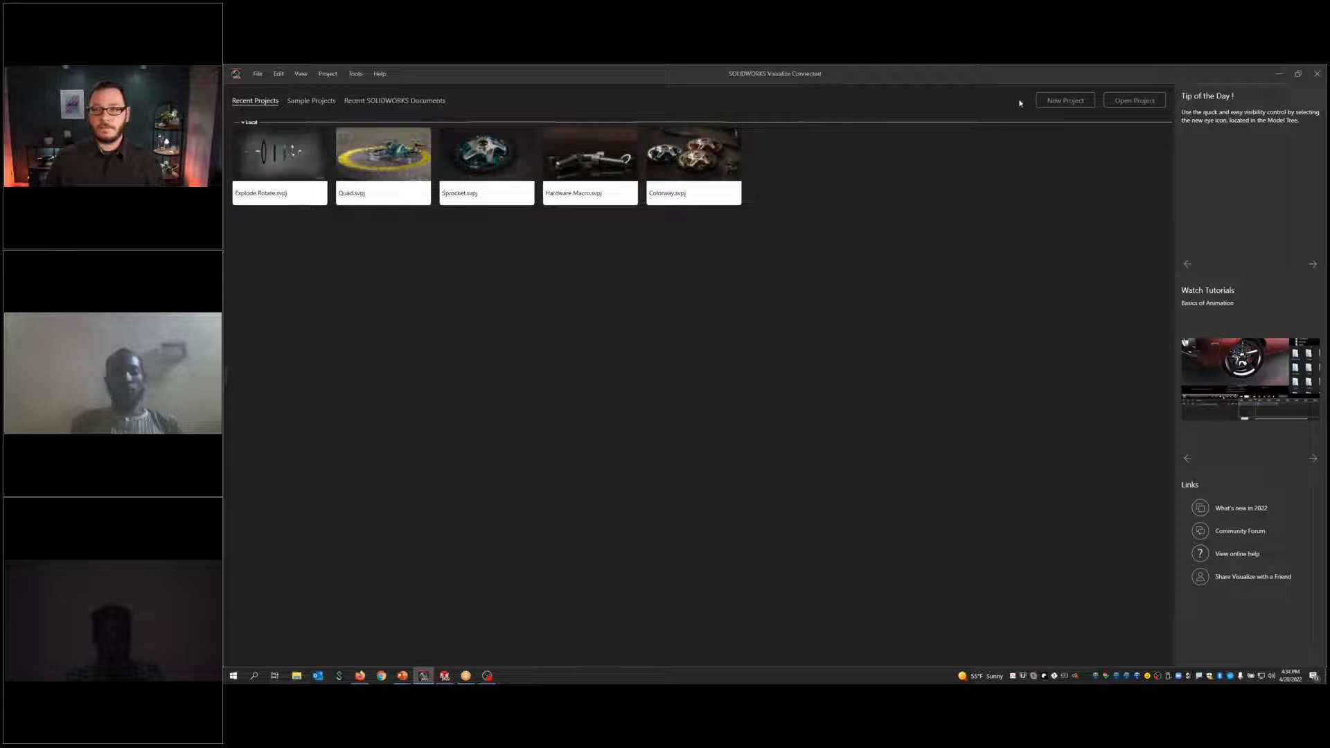
left_click(1045, 102)
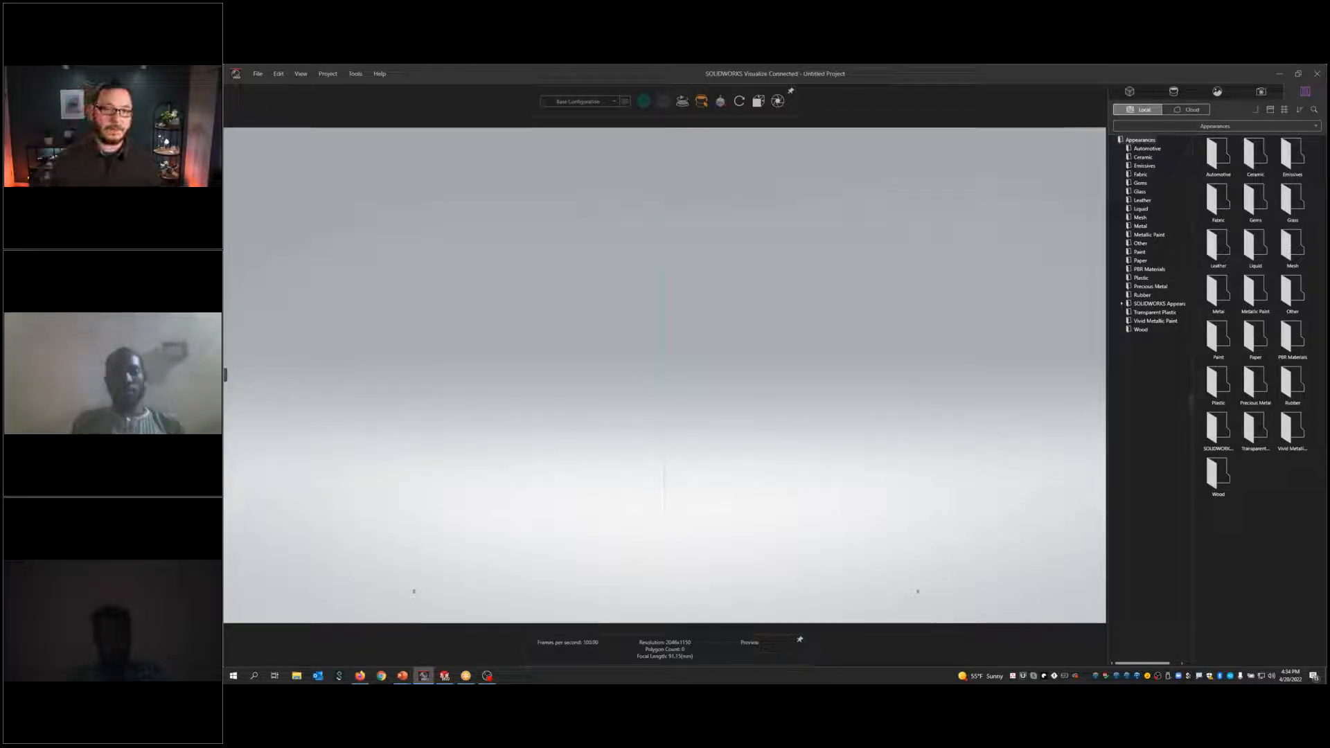
Step: Expand the 3DEXPERIENCE pane and search it for "quadcopter"
left_click(227, 374)
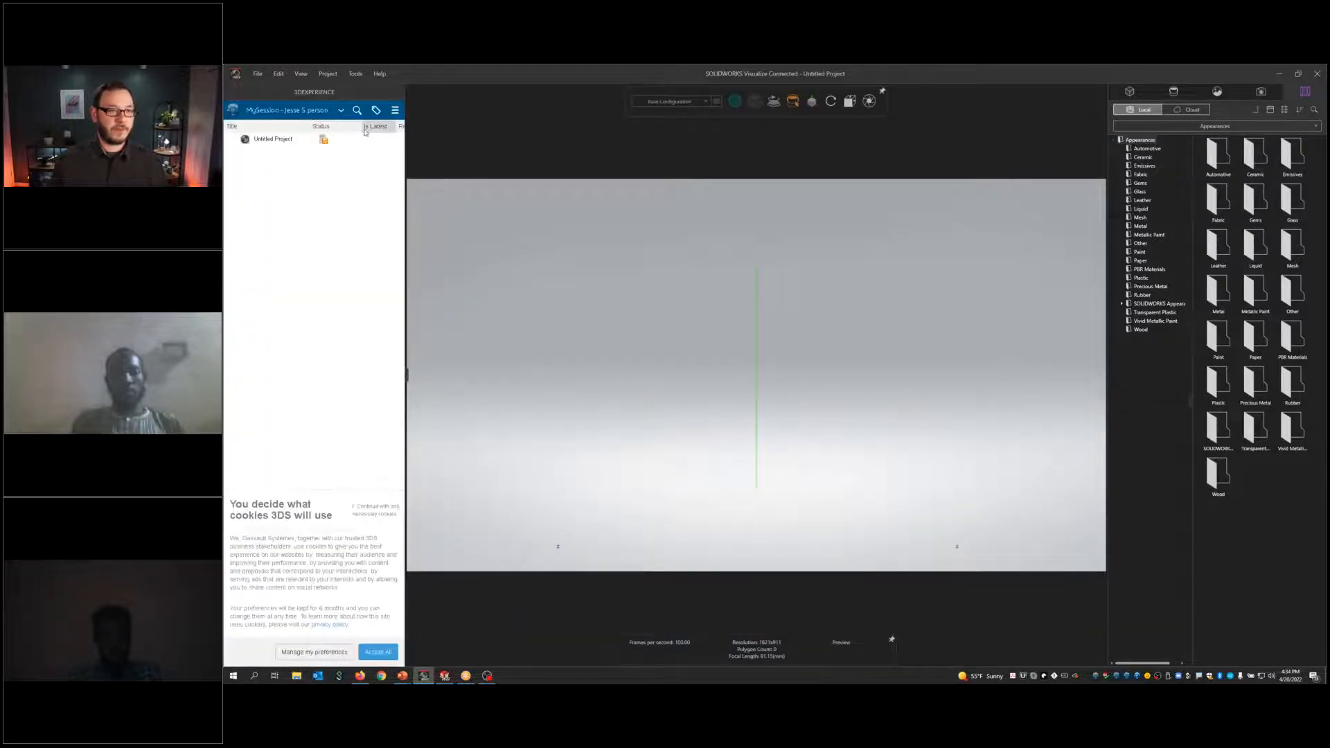
type("quadcompter")
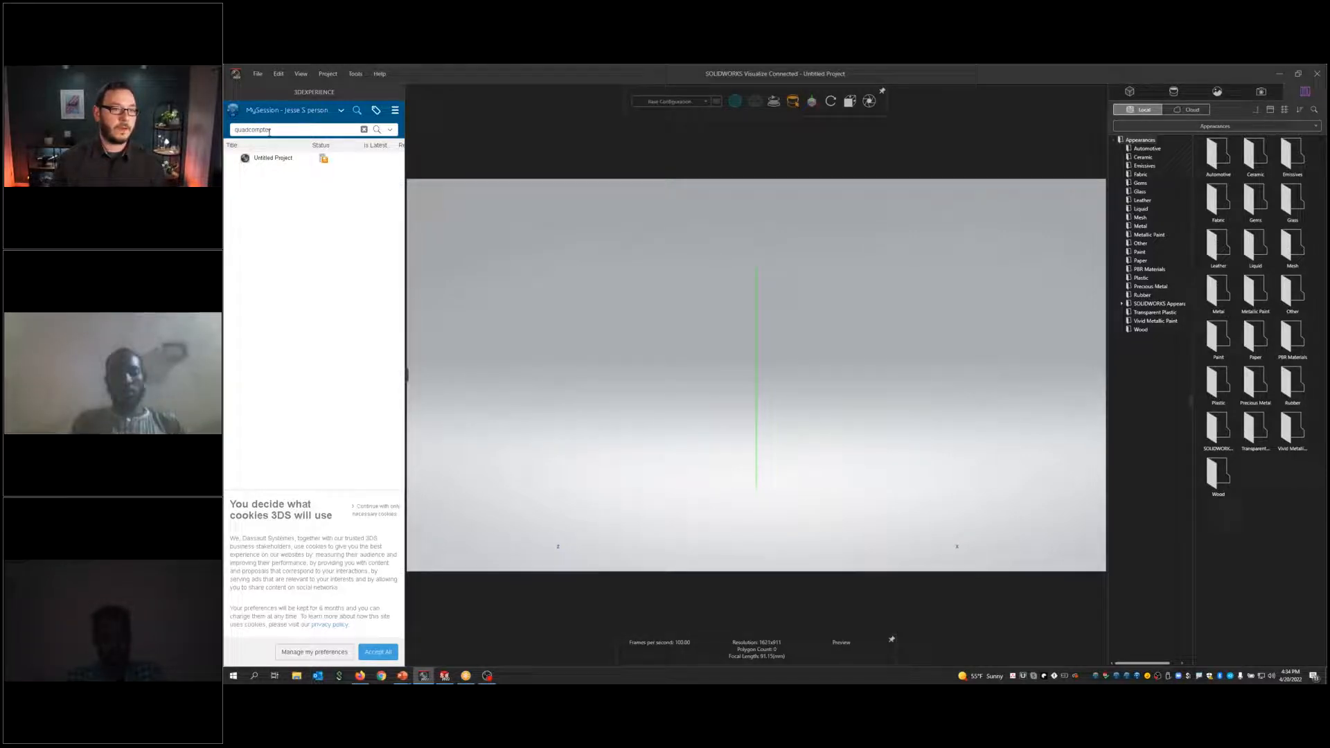
key("Return")
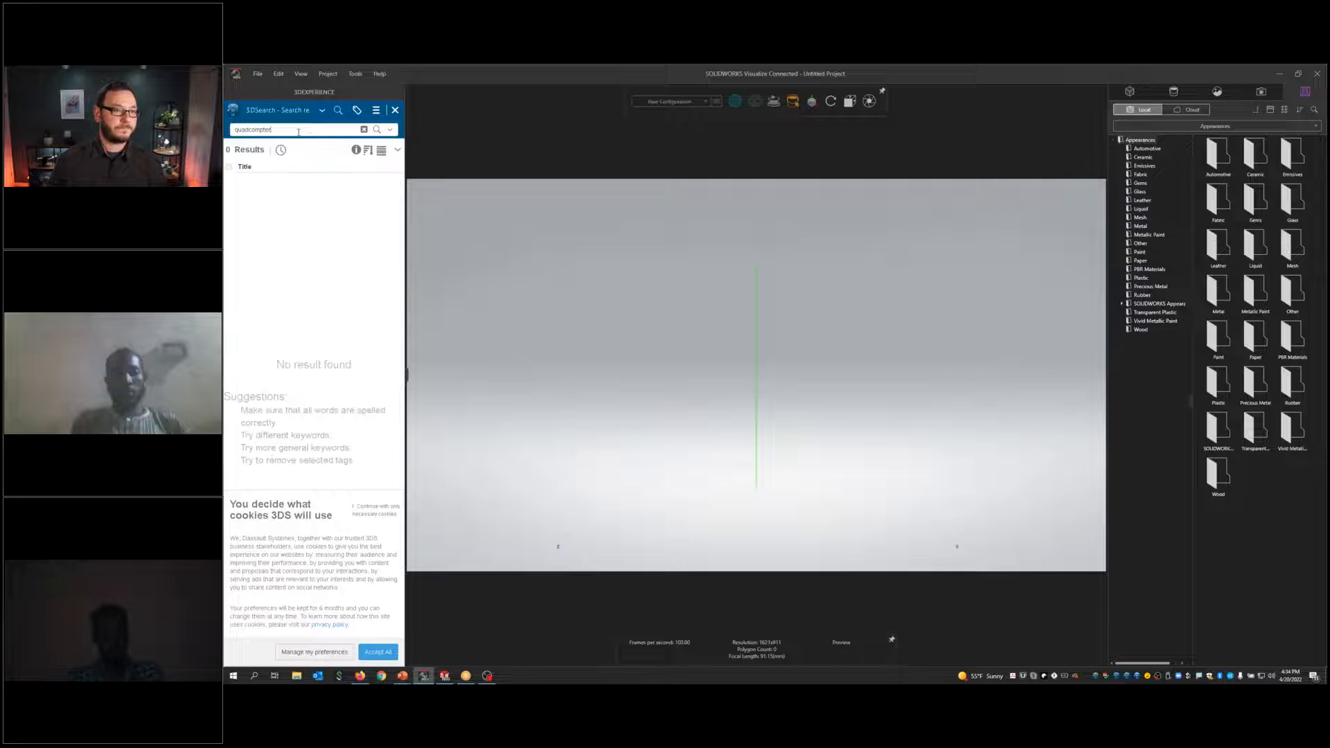
key("BackSpace")
key("BackSpace")
type("copter")
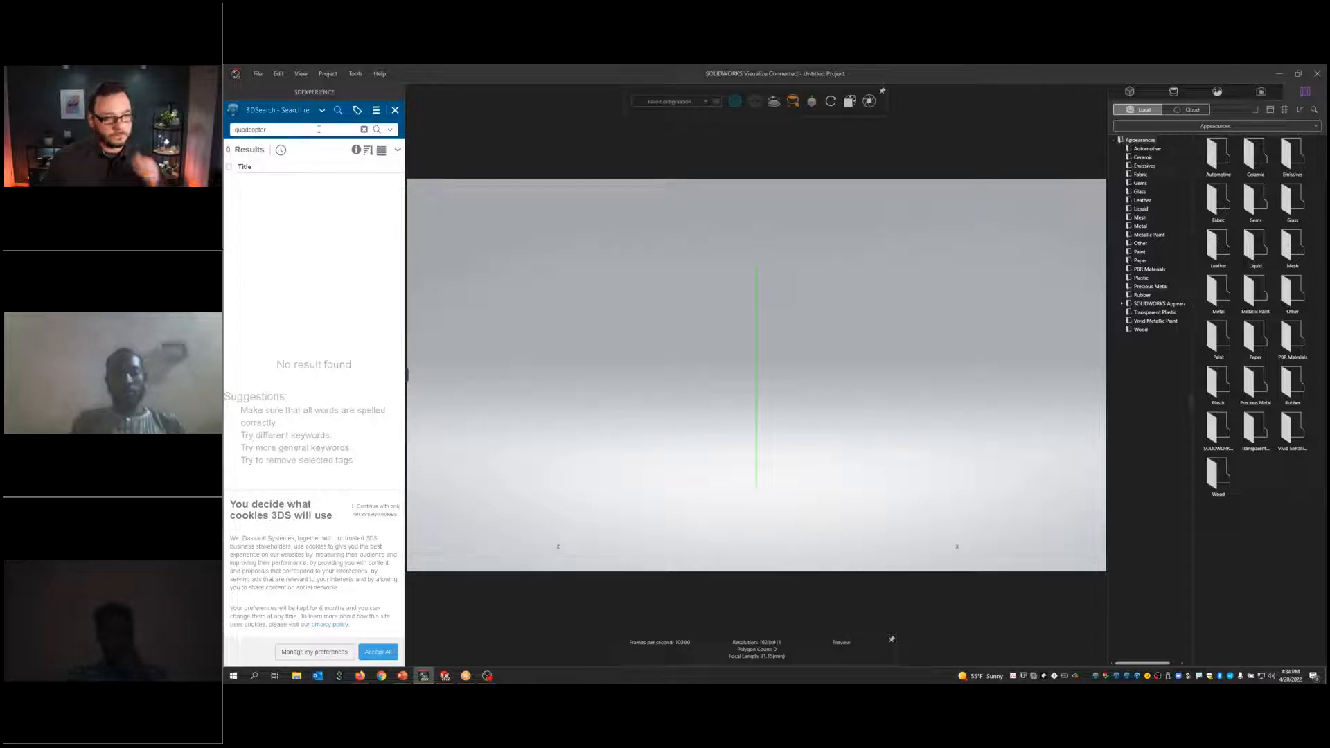
Step: Accept all cookies in the 3DEXPERIENCE pane and repeat the "quadcopter" search
left_click(381, 651)
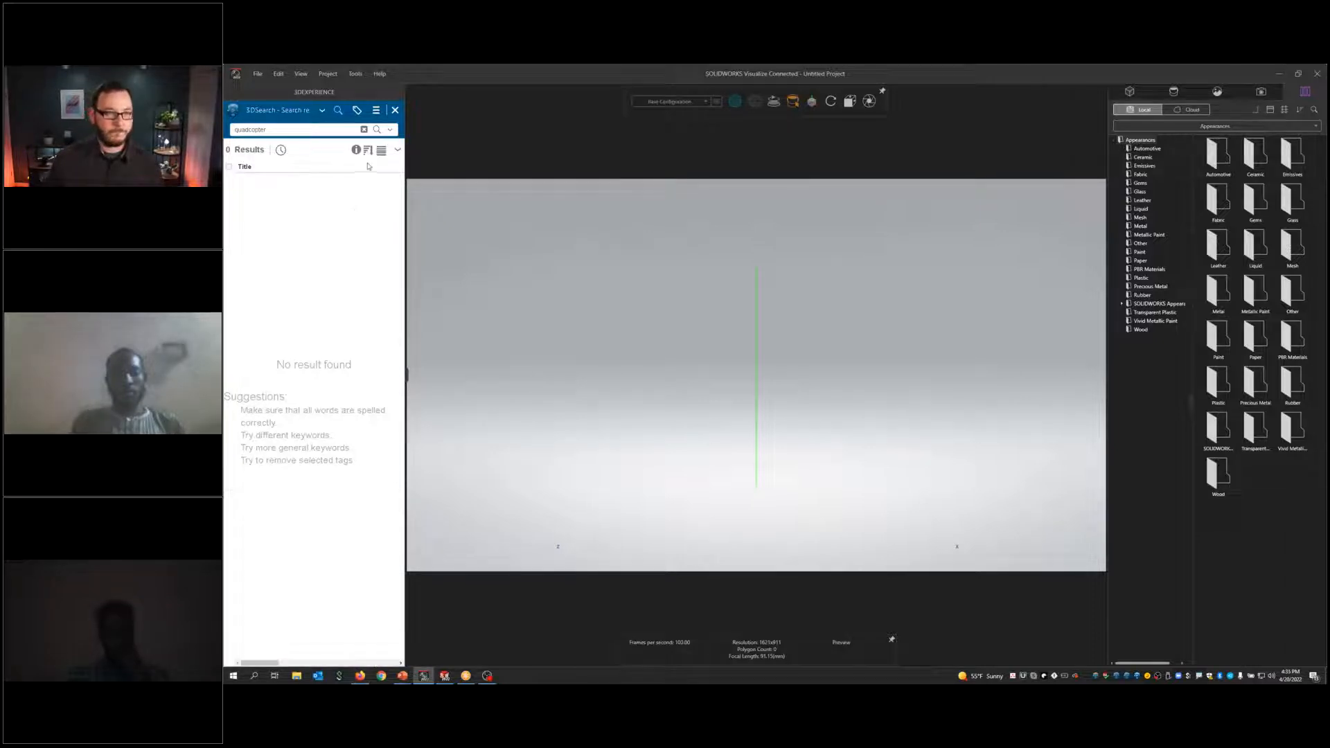
left_click(364, 129)
left_click(334, 129)
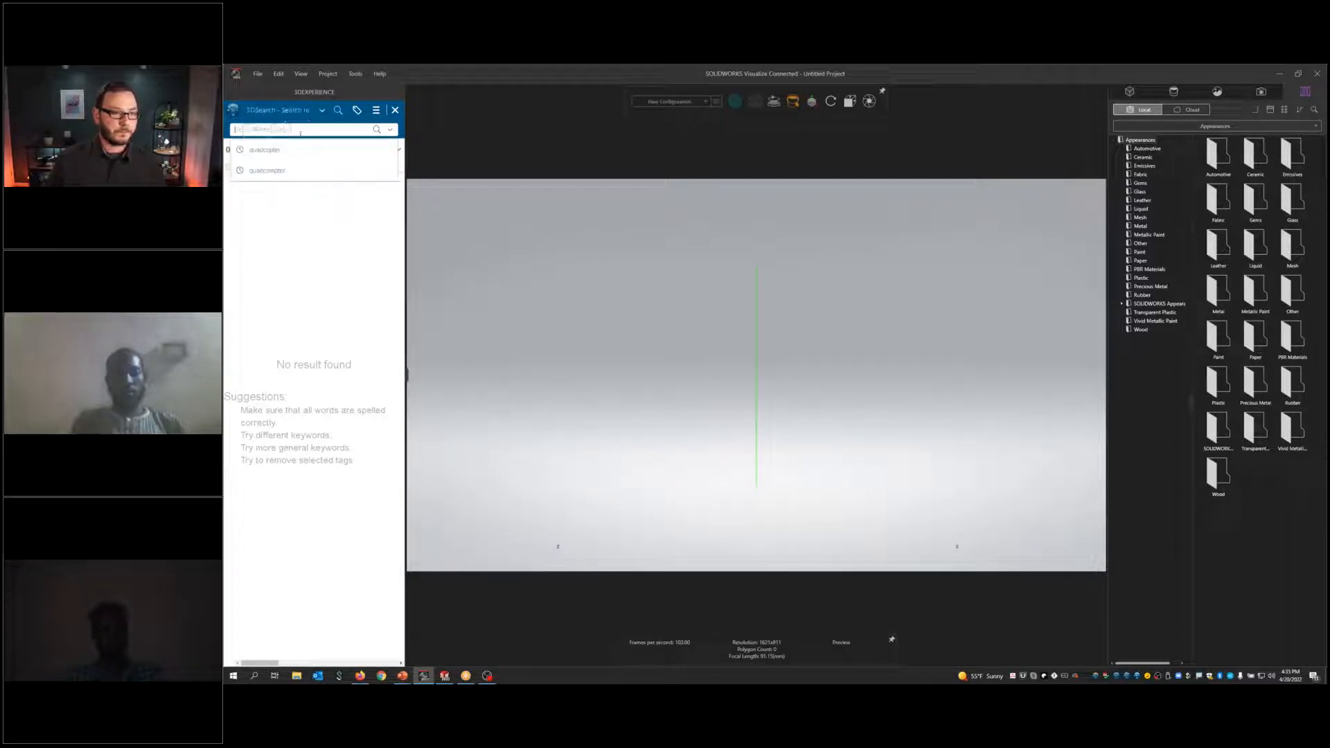
left_click(287, 150)
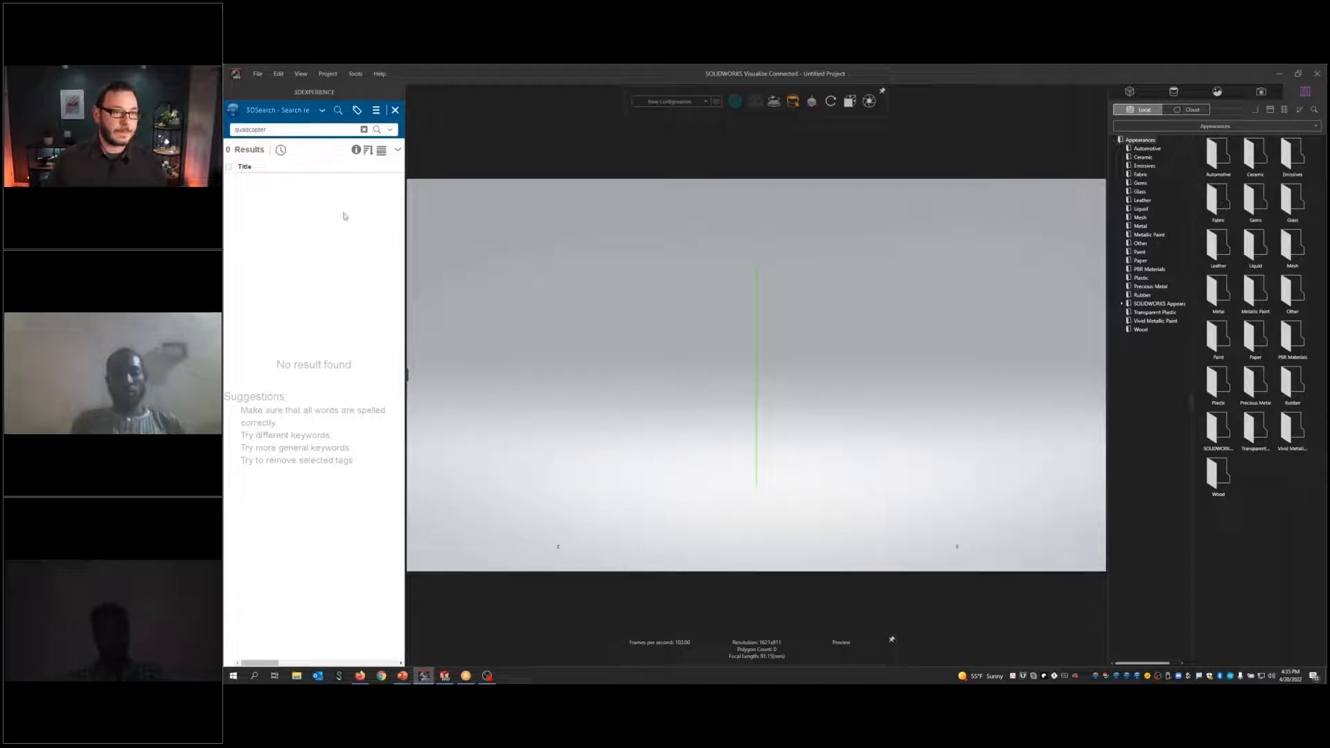
Step: Search the 3DEXPERIENCE content for "quad", clear the search and return to MySession
left_click(322, 110)
left_click(356, 152)
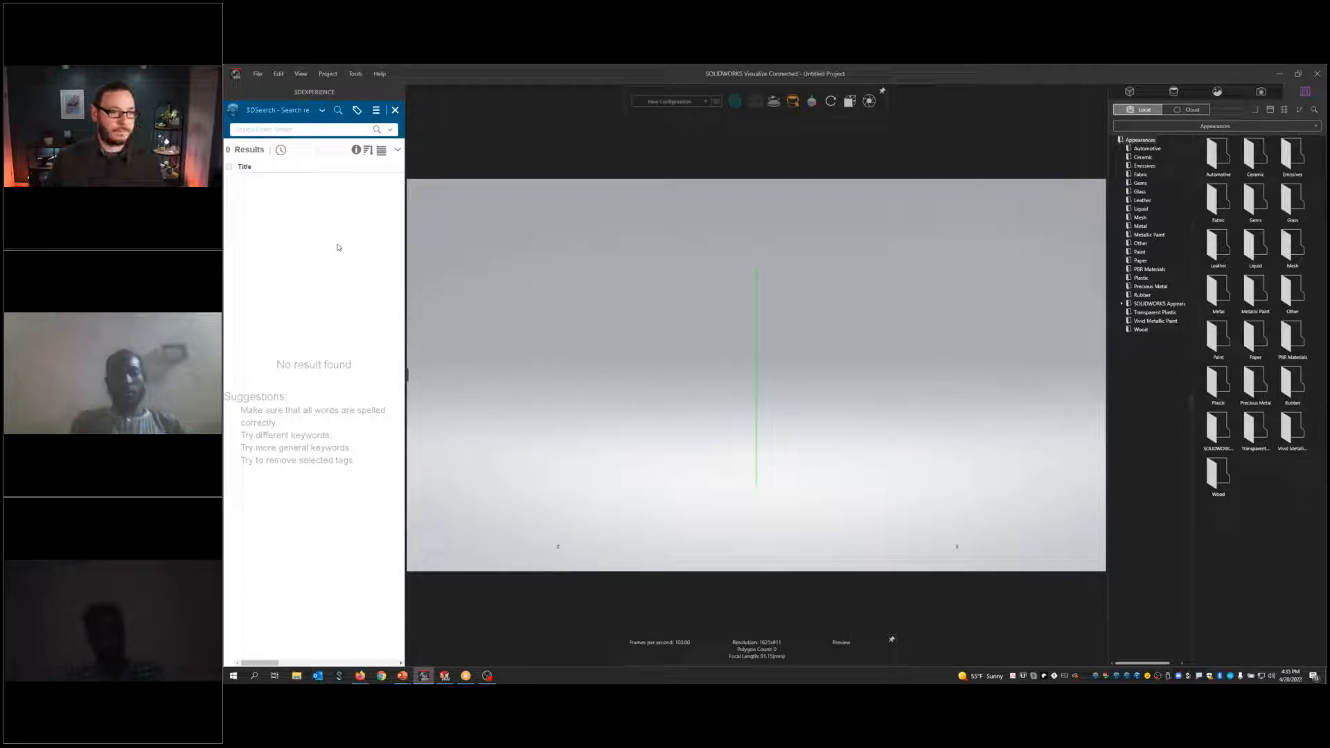
left_click(356, 130)
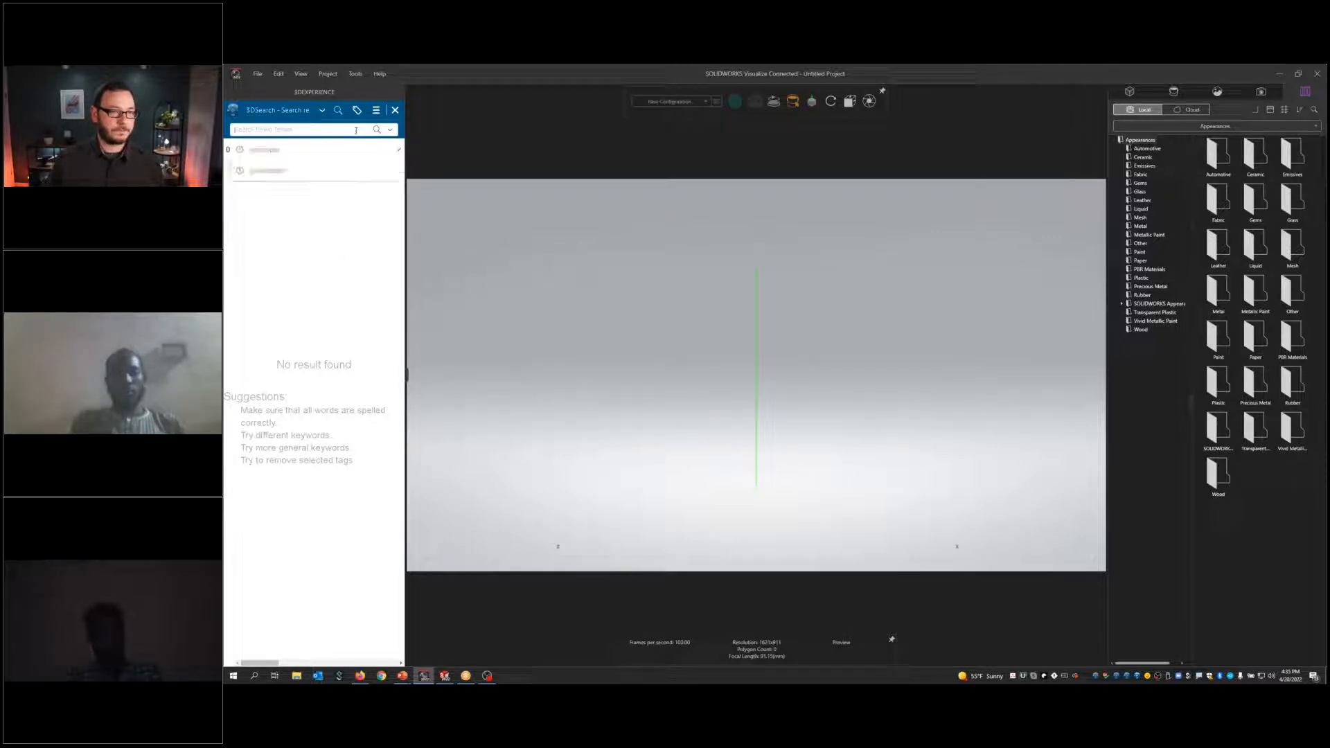
type("quad")
key("Return")
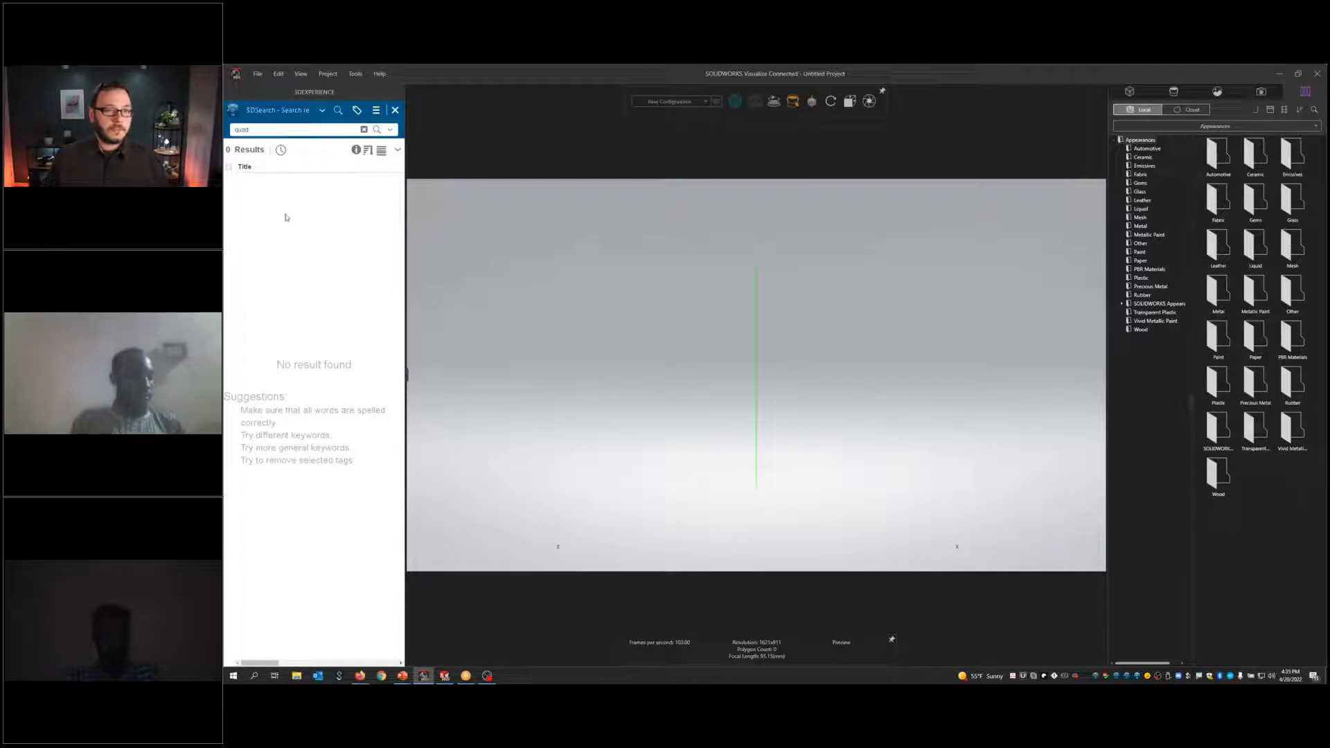
left_click(363, 129)
left_click(390, 130)
left_click(395, 111)
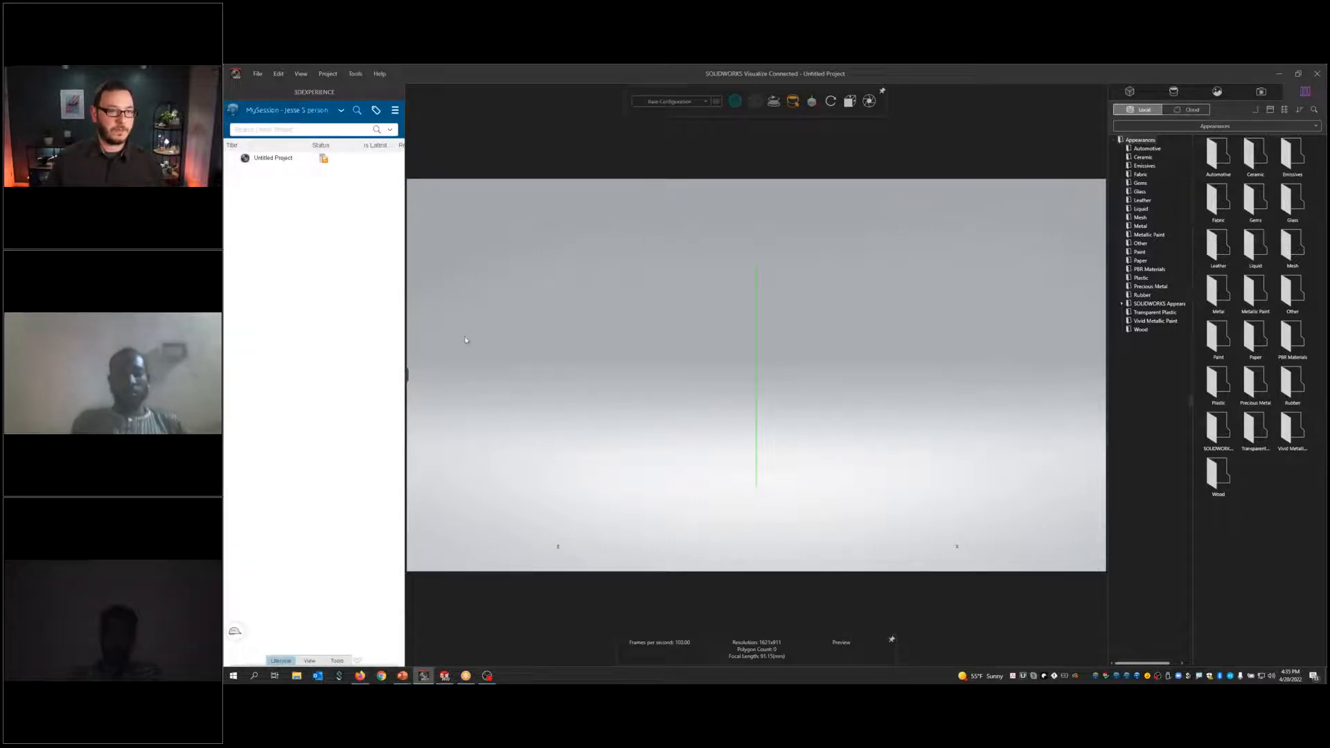
Step: Start importing the Quadcopter Explode.SLDASM assembly from the computer's Files folder into the empty project
left_click(257, 74)
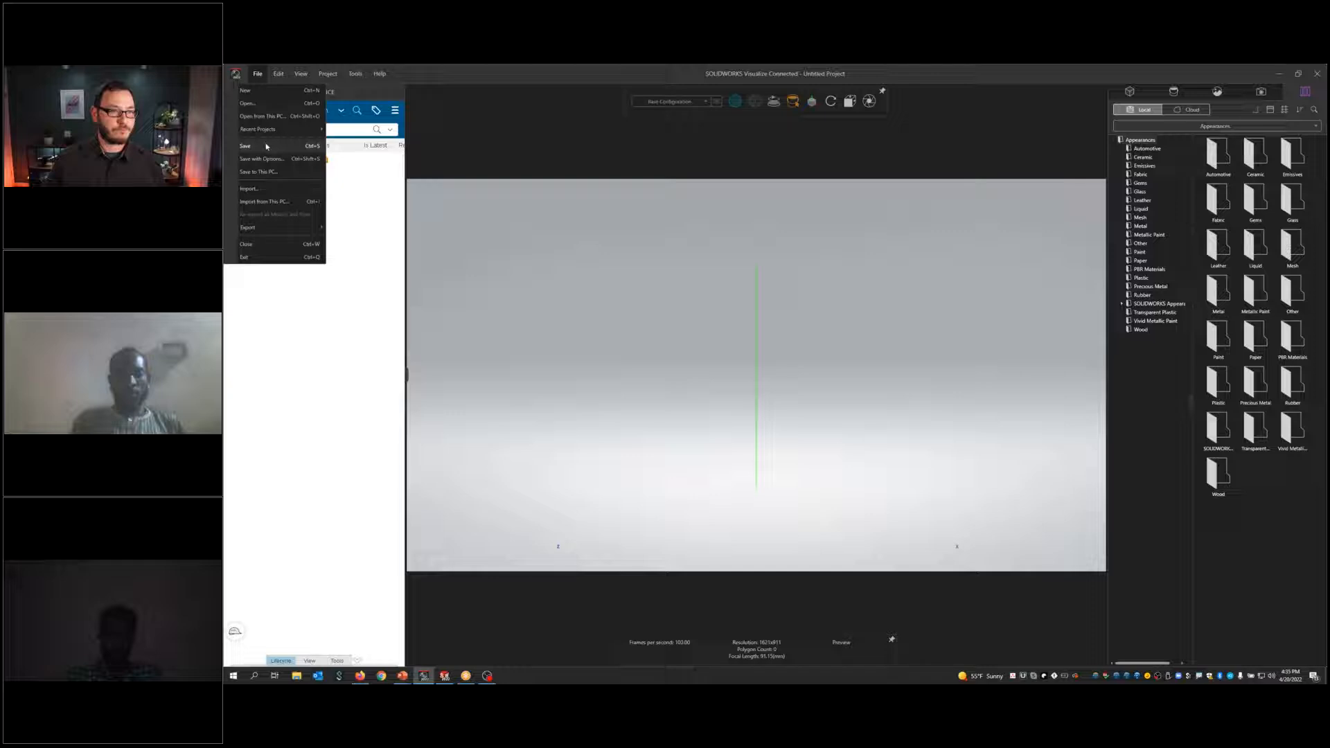
left_click(250, 188)
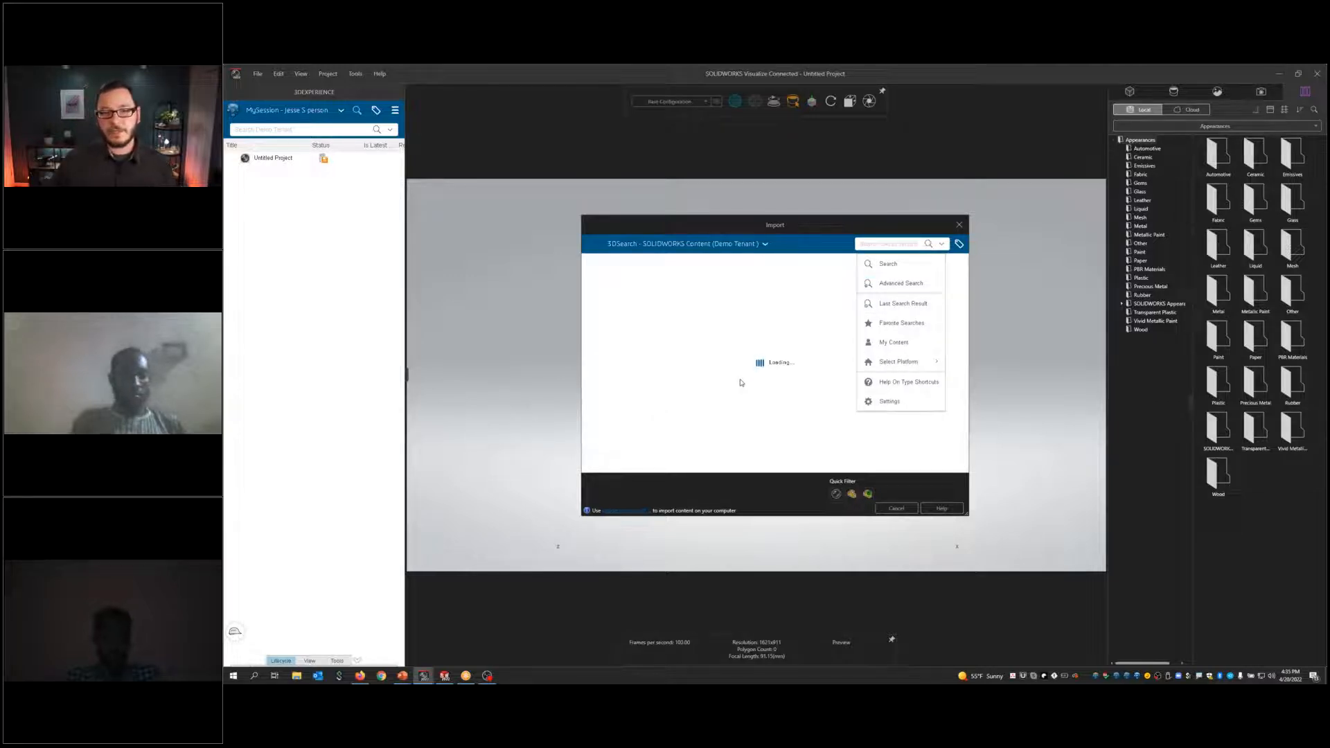
left_click(622, 511)
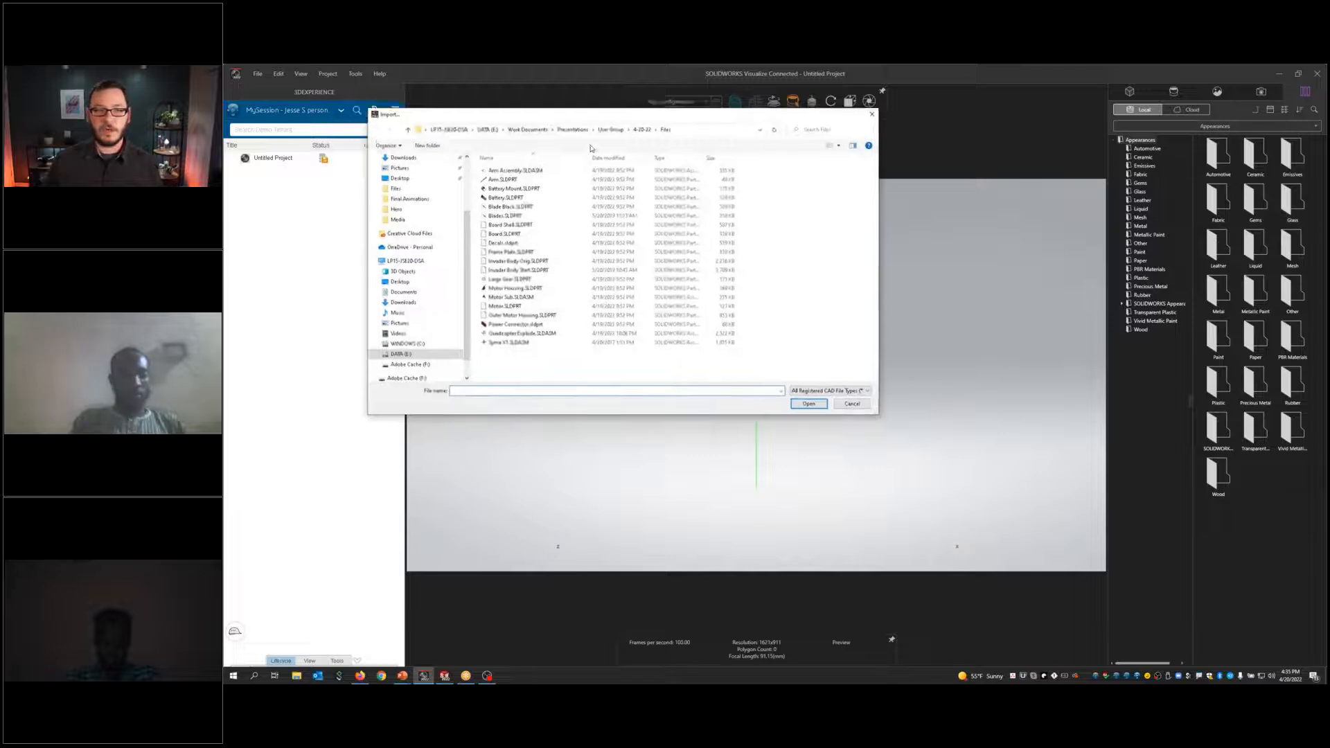
left_click(600, 409)
double_click(602, 409)
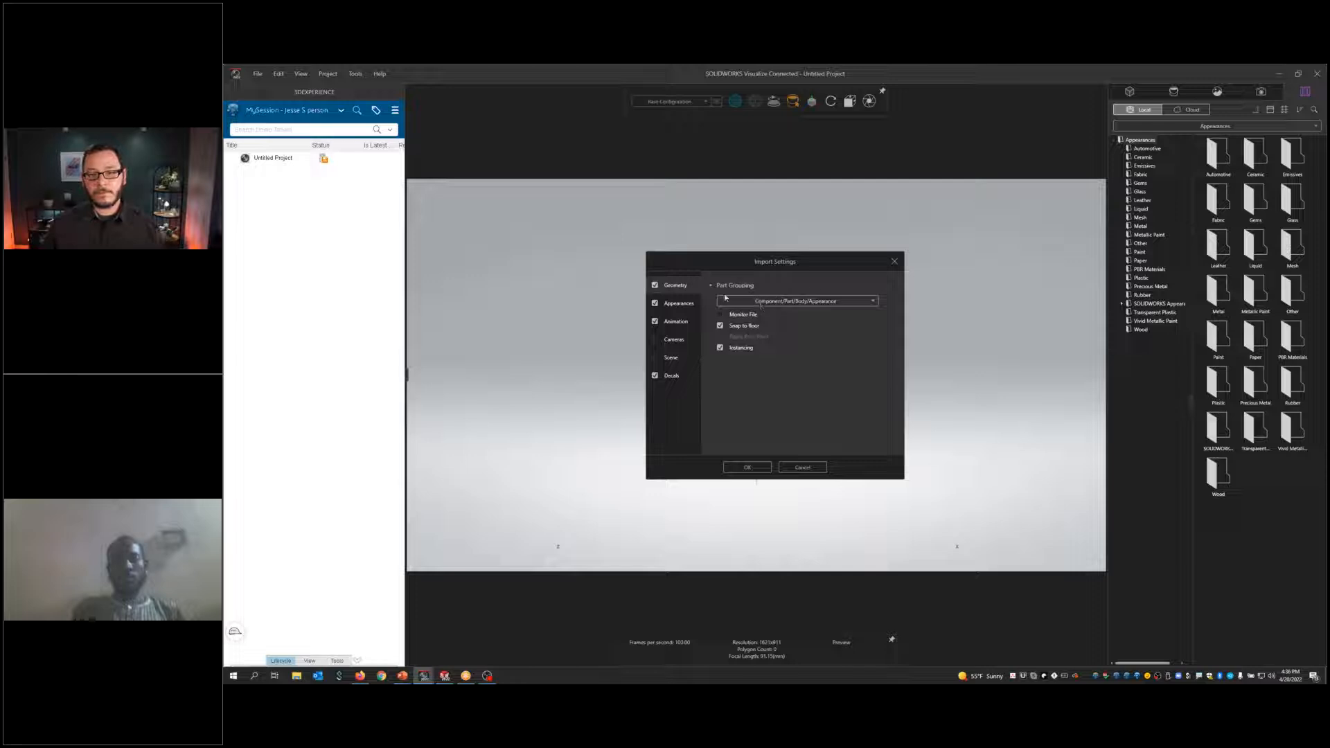
Step: Import the assembly with Component/Part/Body/Appearance part grouping, reviewing the animation import settings before accepting
left_click(865, 302)
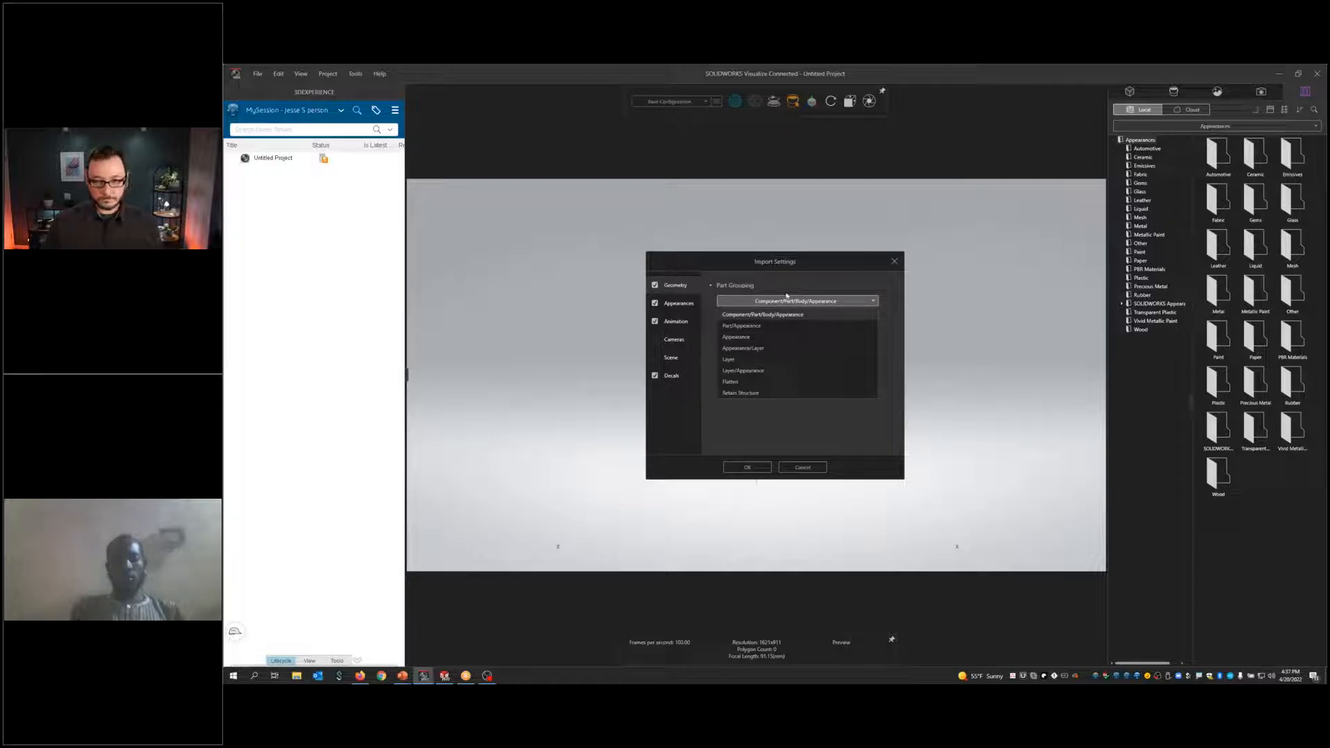
mouse_move(773, 318)
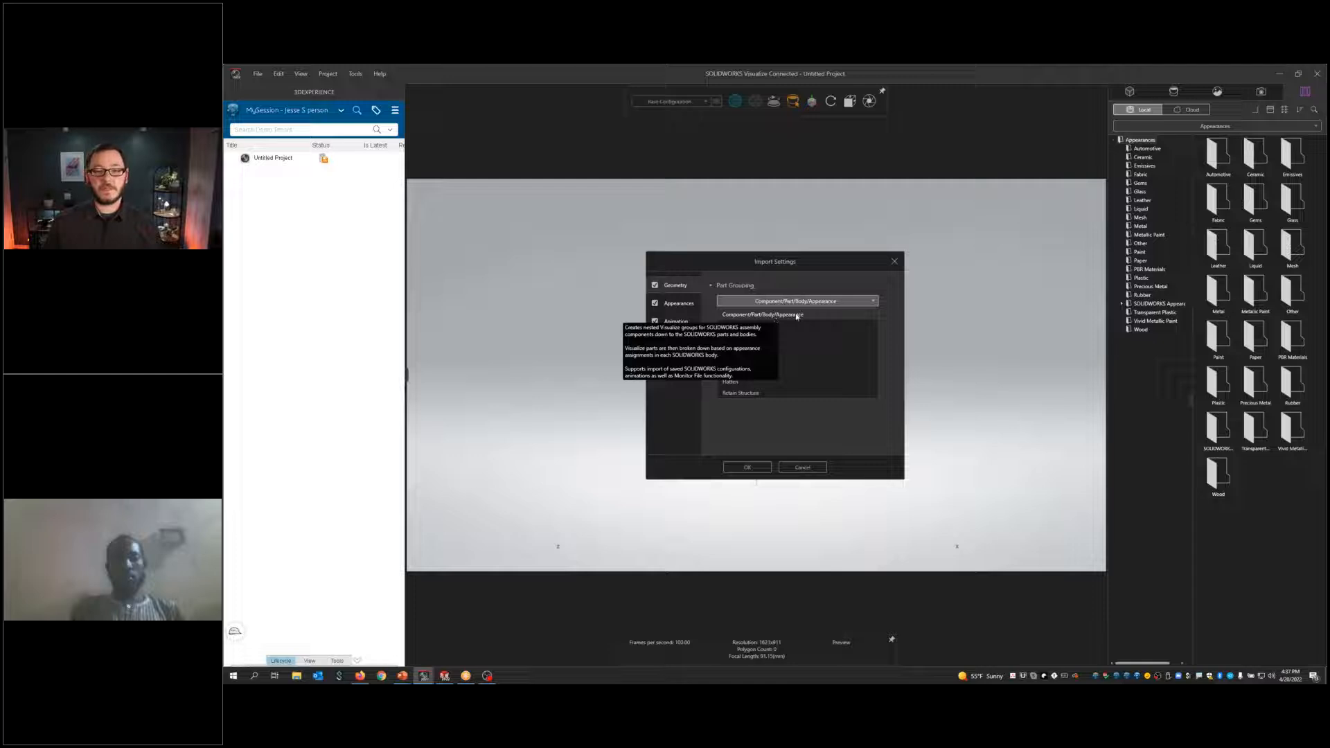
left_click(797, 316)
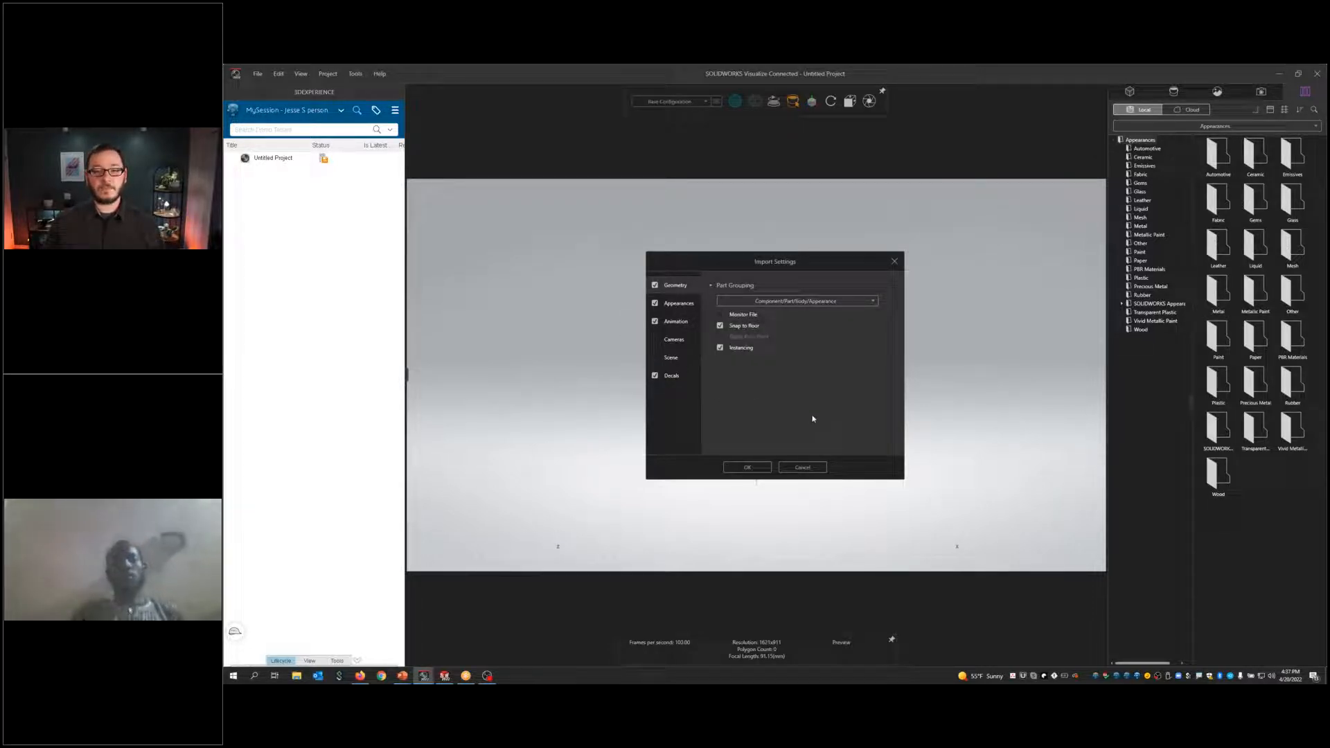
left_click(679, 317)
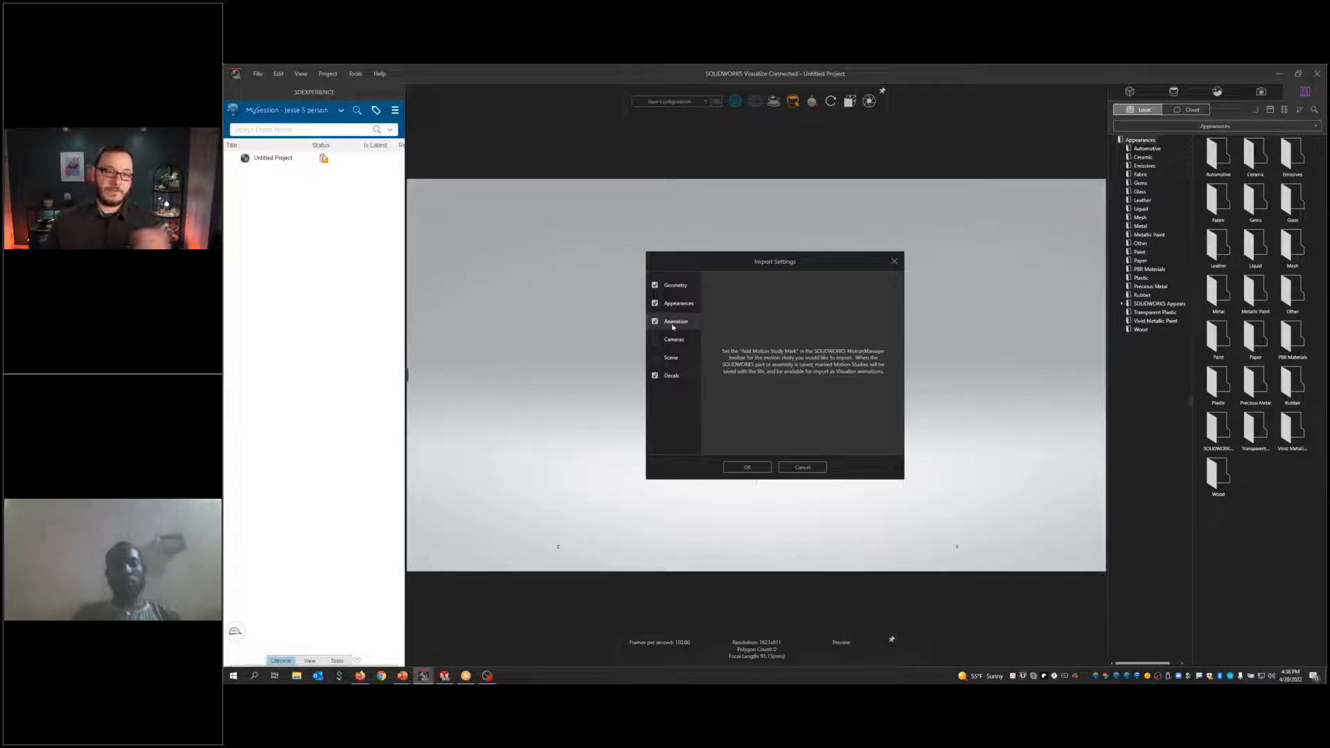
left_click(675, 288)
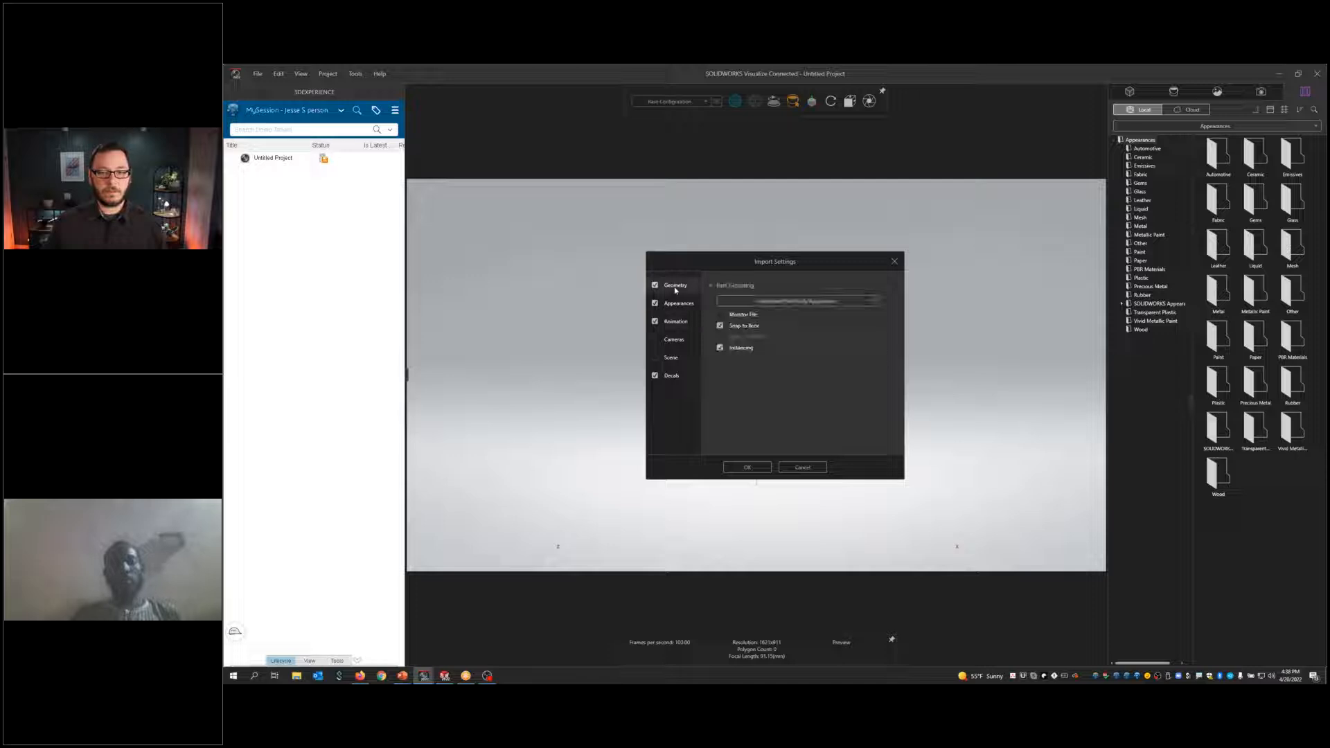
left_click(753, 467)
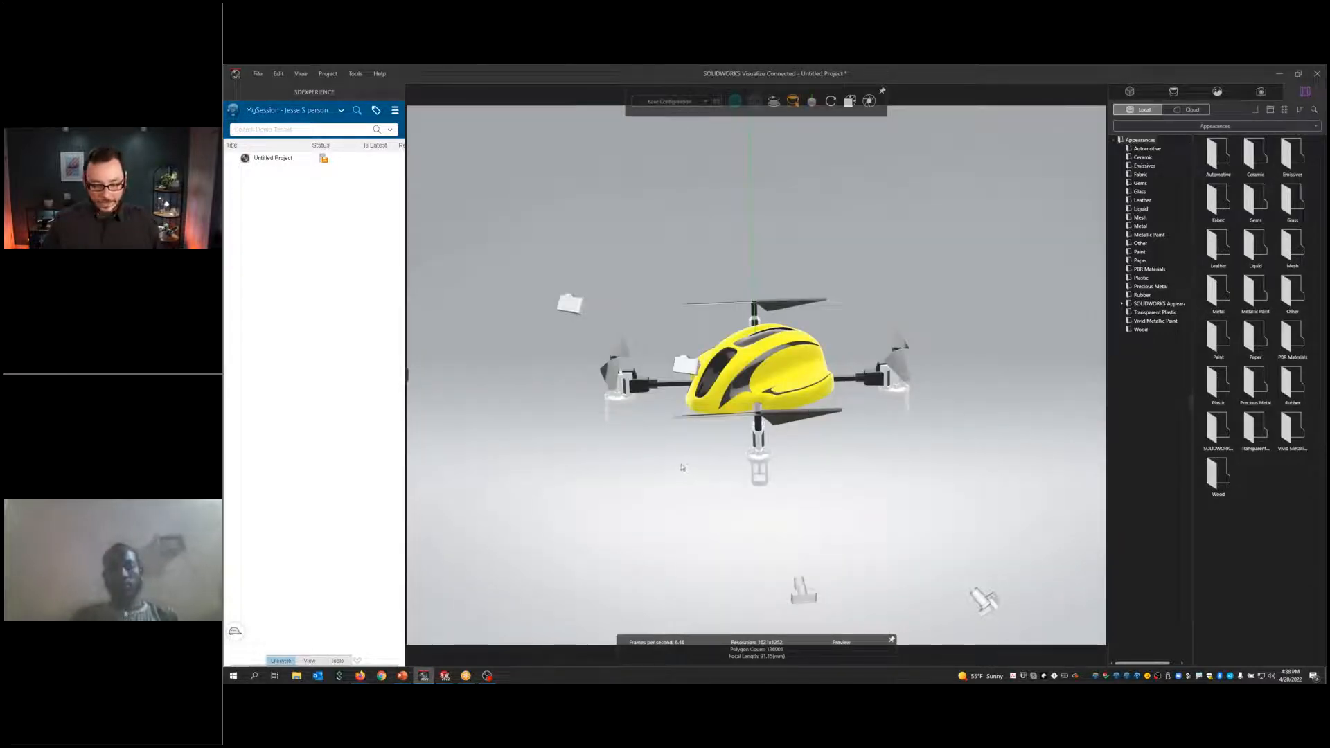
Step: Show the animation timeline and scrub forward through the imported motion study
key("l")
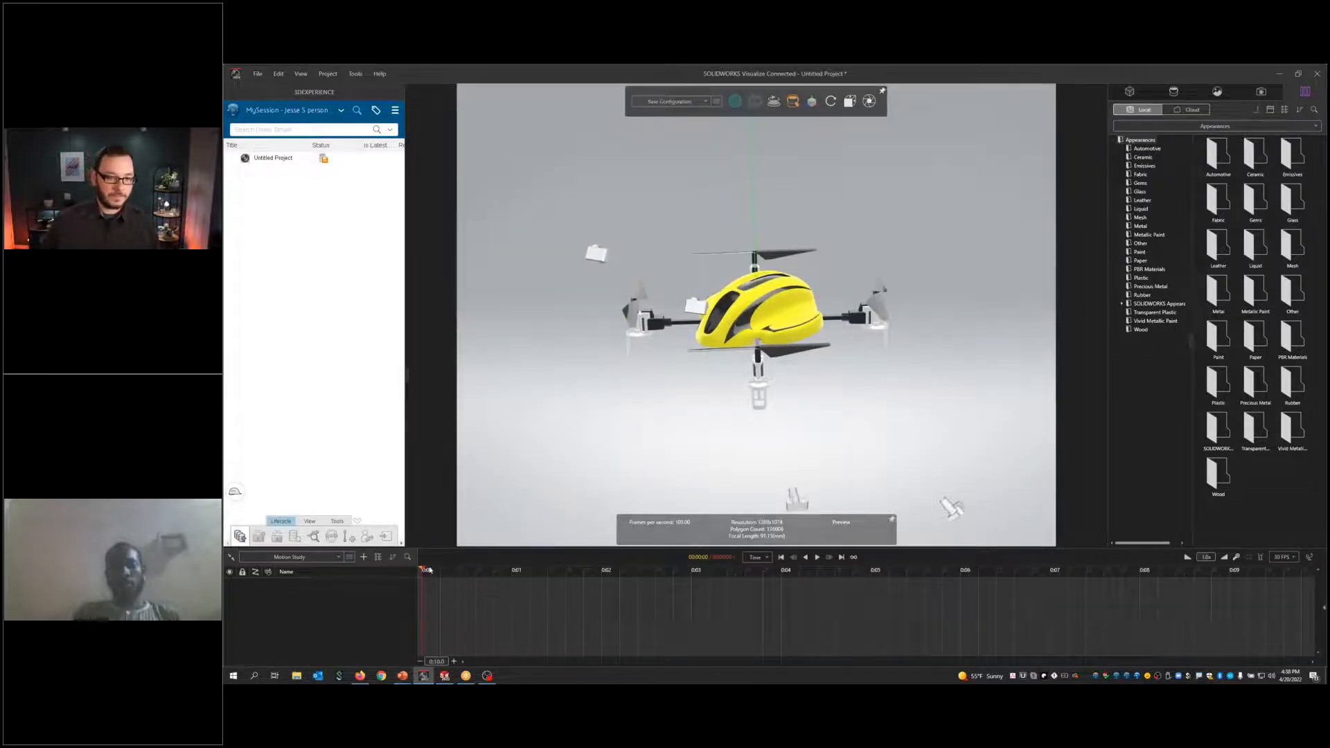
left_click_drag(426, 571, 565, 573)
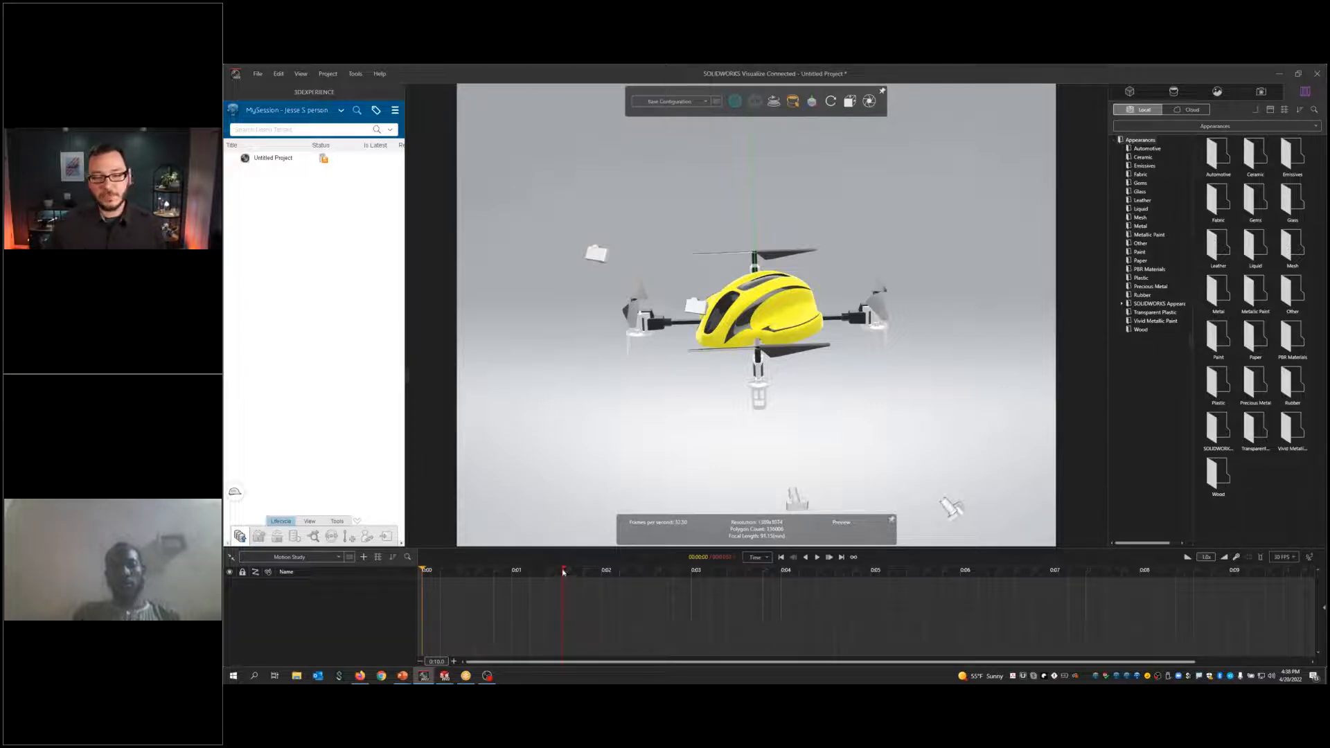
Step: Search the 3DEXPERIENCE content for "quad"
left_click(856, 572)
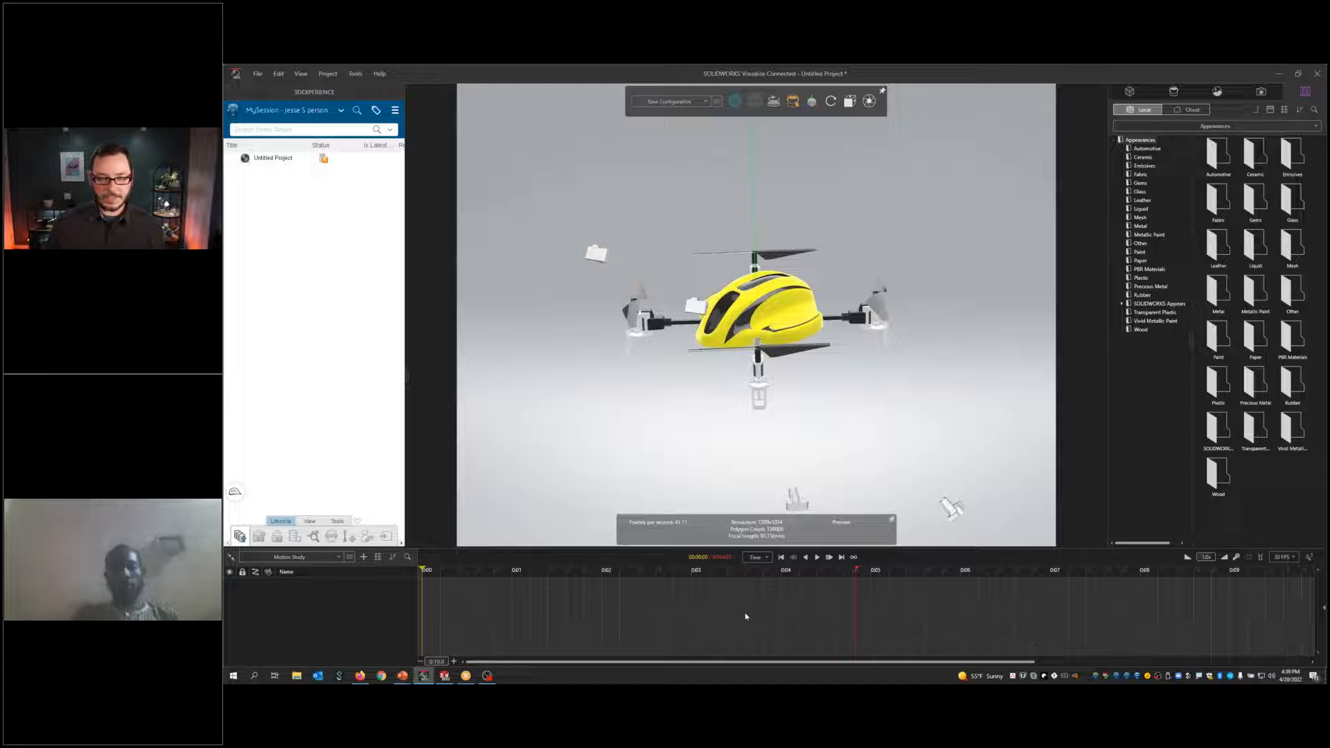
left_click(333, 113)
left_click(332, 247)
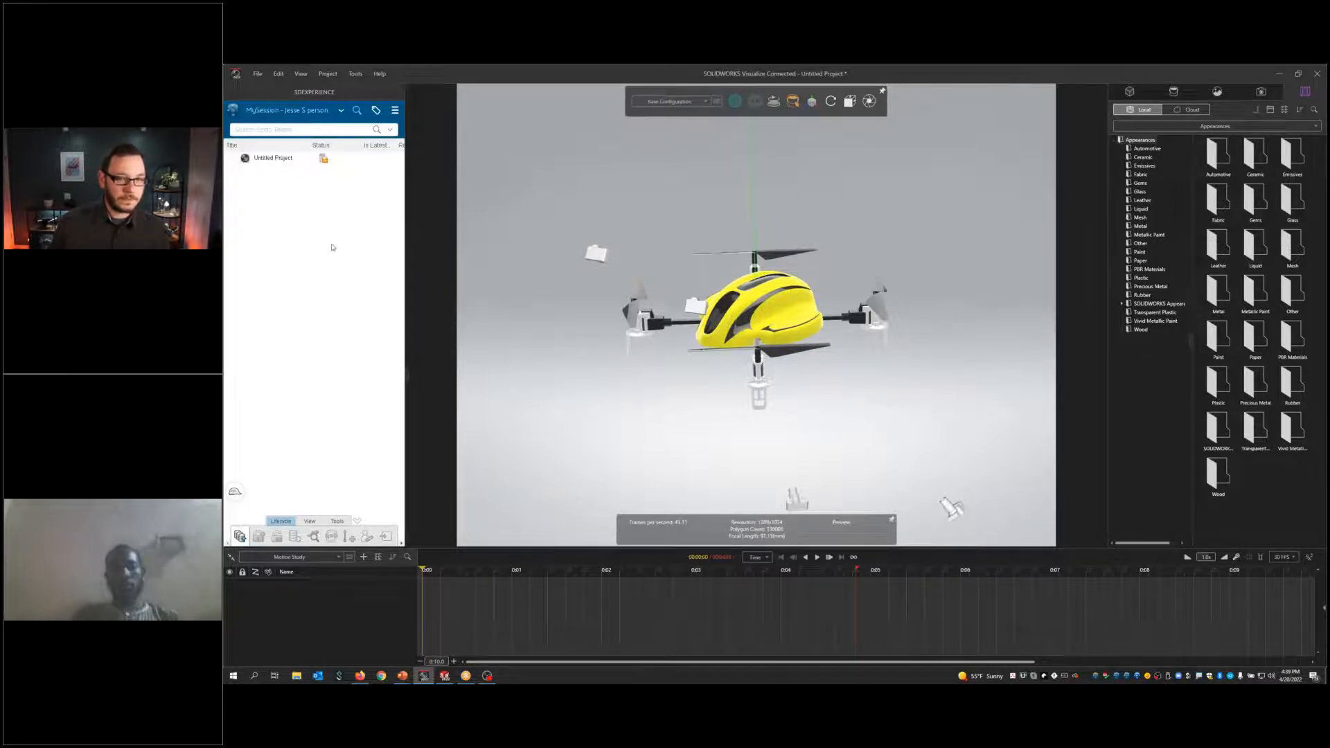
left_click(284, 129)
type("quad")
key("Return")
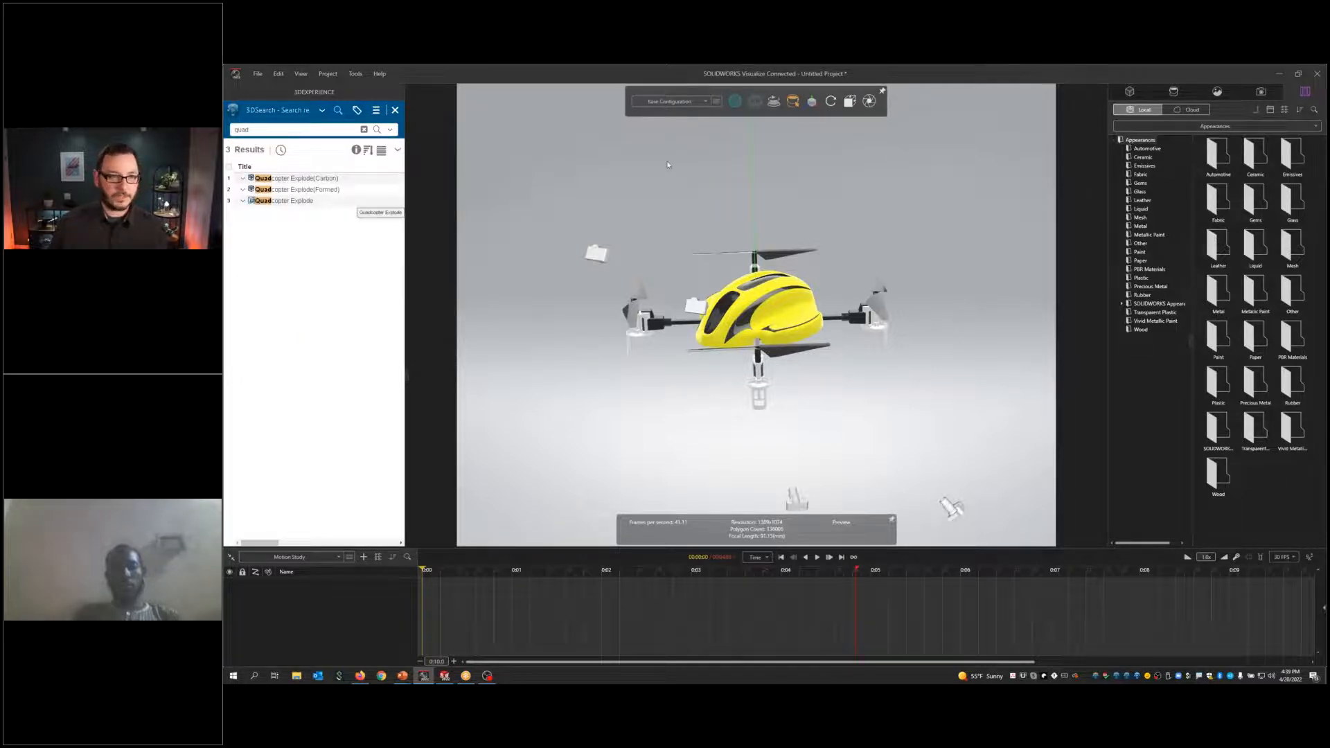
Step: Discard the current project and import Quadcopter Explode from the search results with Component/Part/Body/Appearance grouping and Animation included
left_click(258, 74)
left_click(273, 243)
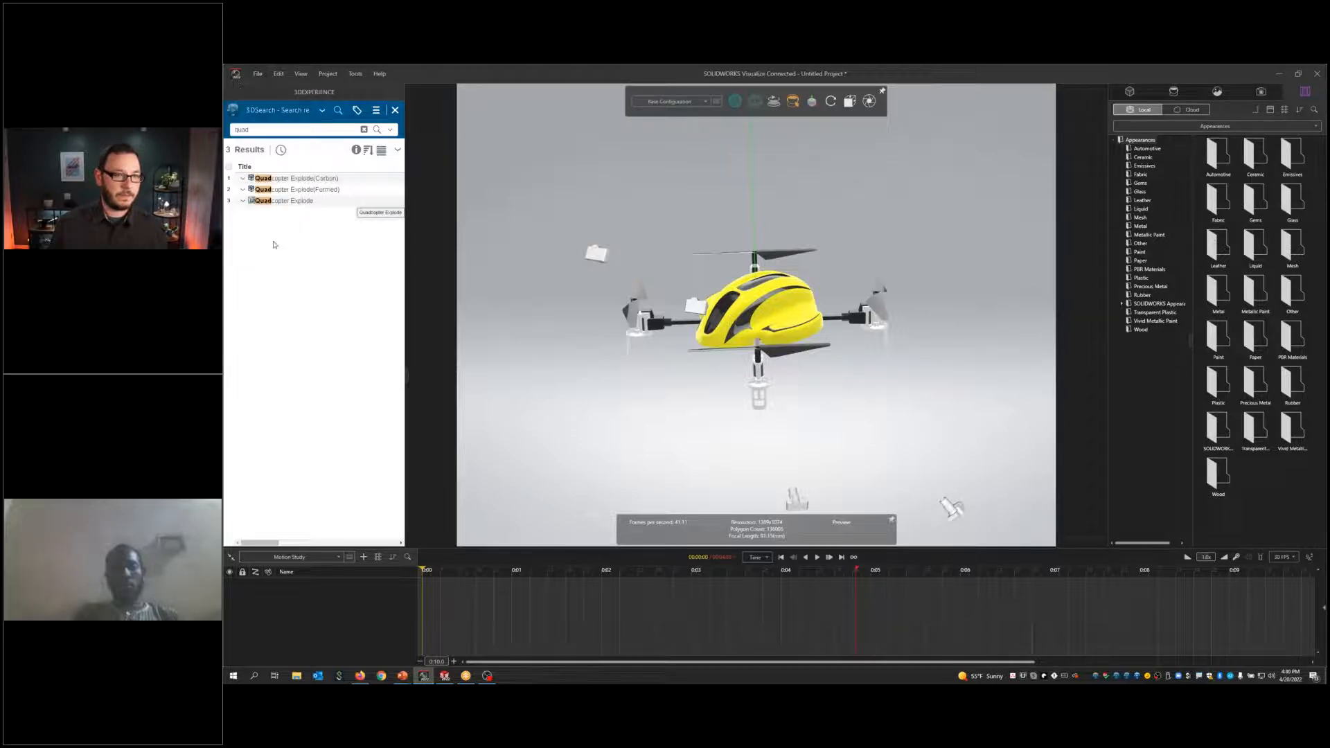
left_click(775, 408)
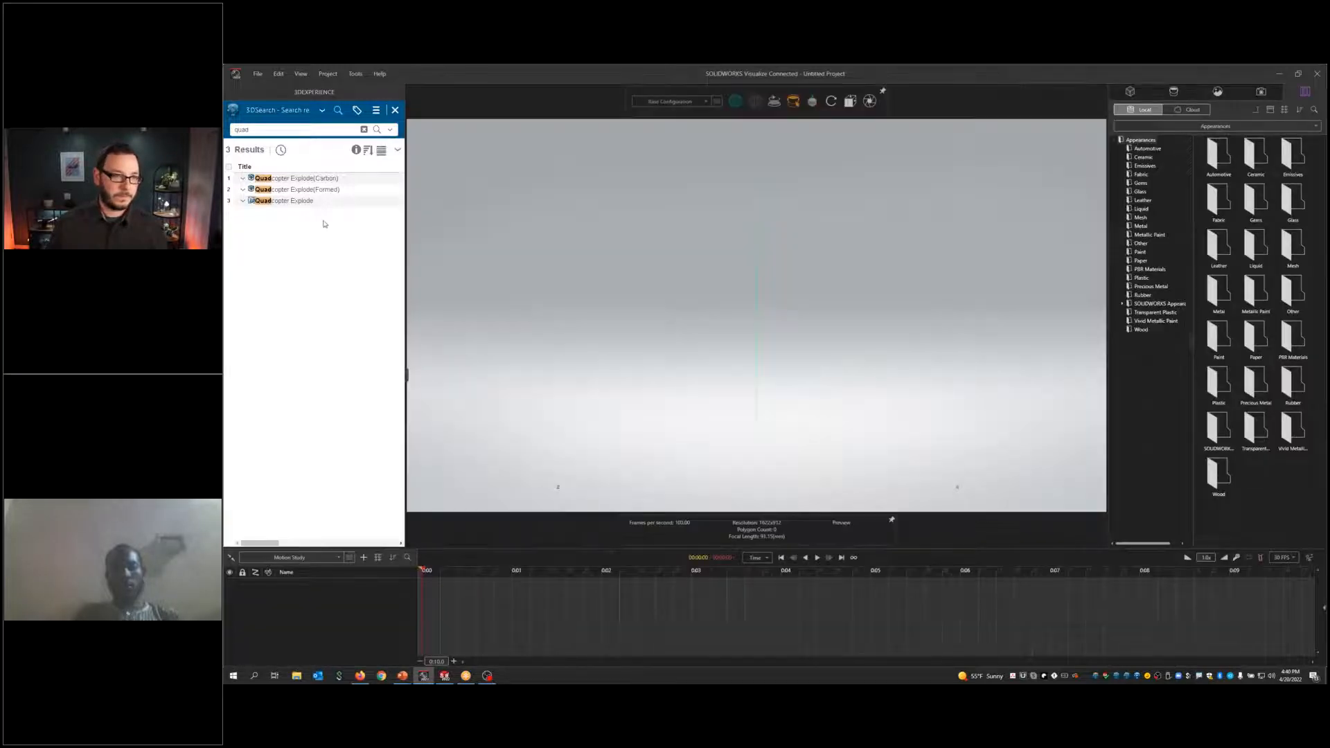
left_click_drag(317, 201, 597, 264)
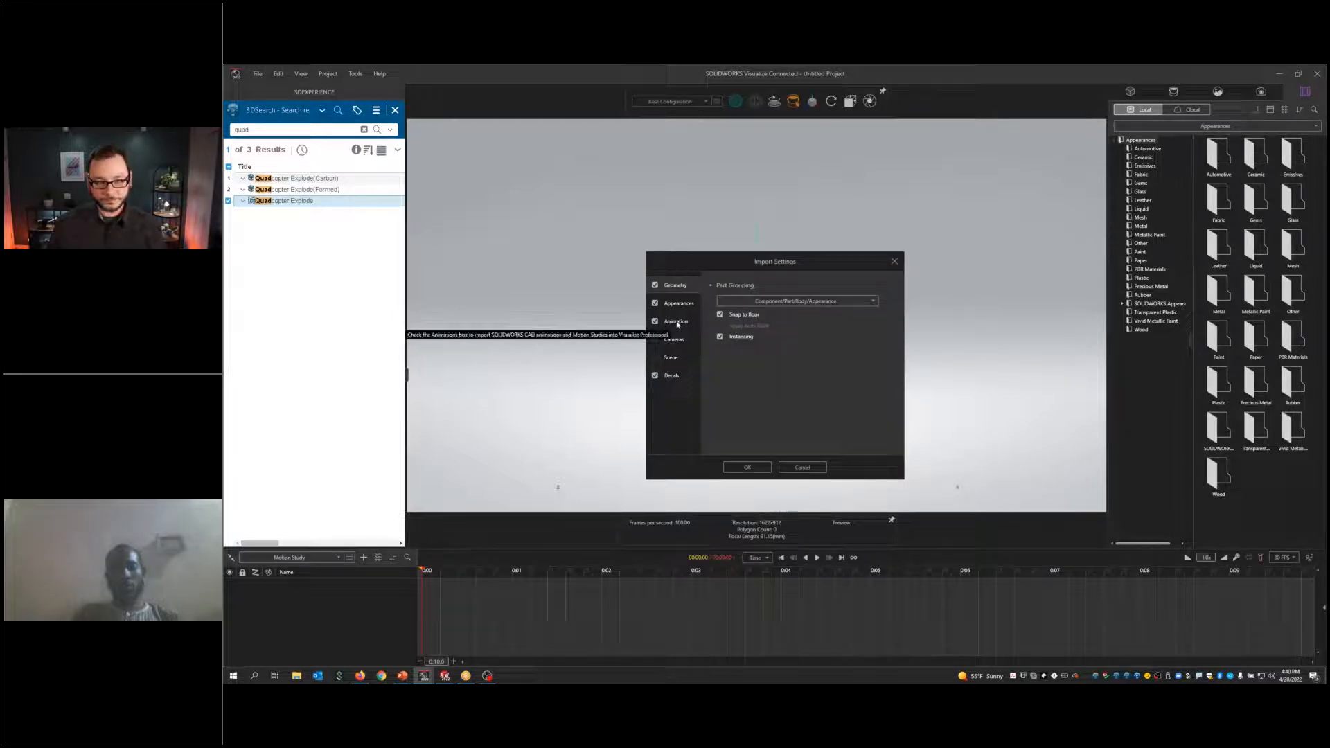
left_click(745, 467)
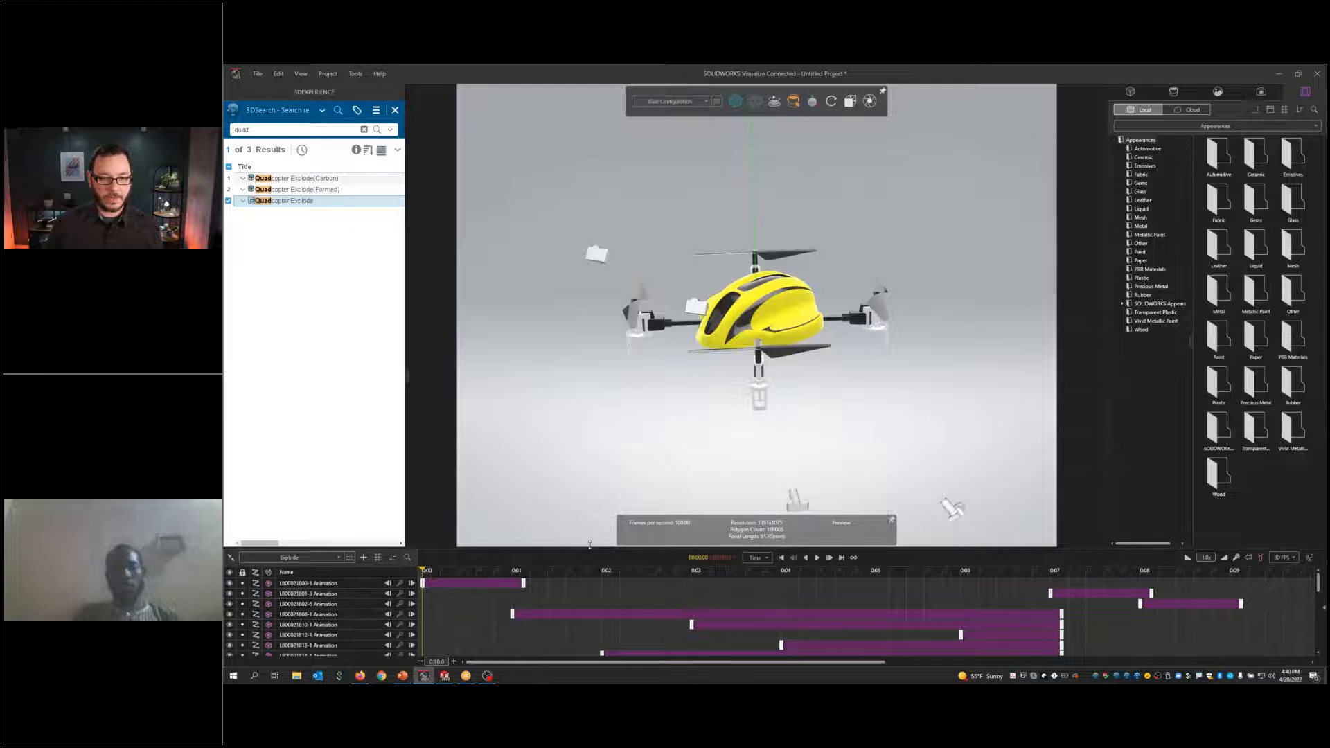
Step: Enlarge the animation timeline, keep its units at Time and look through the component animations of the imported Explode motion study
left_click_drag(589, 545, 591, 504)
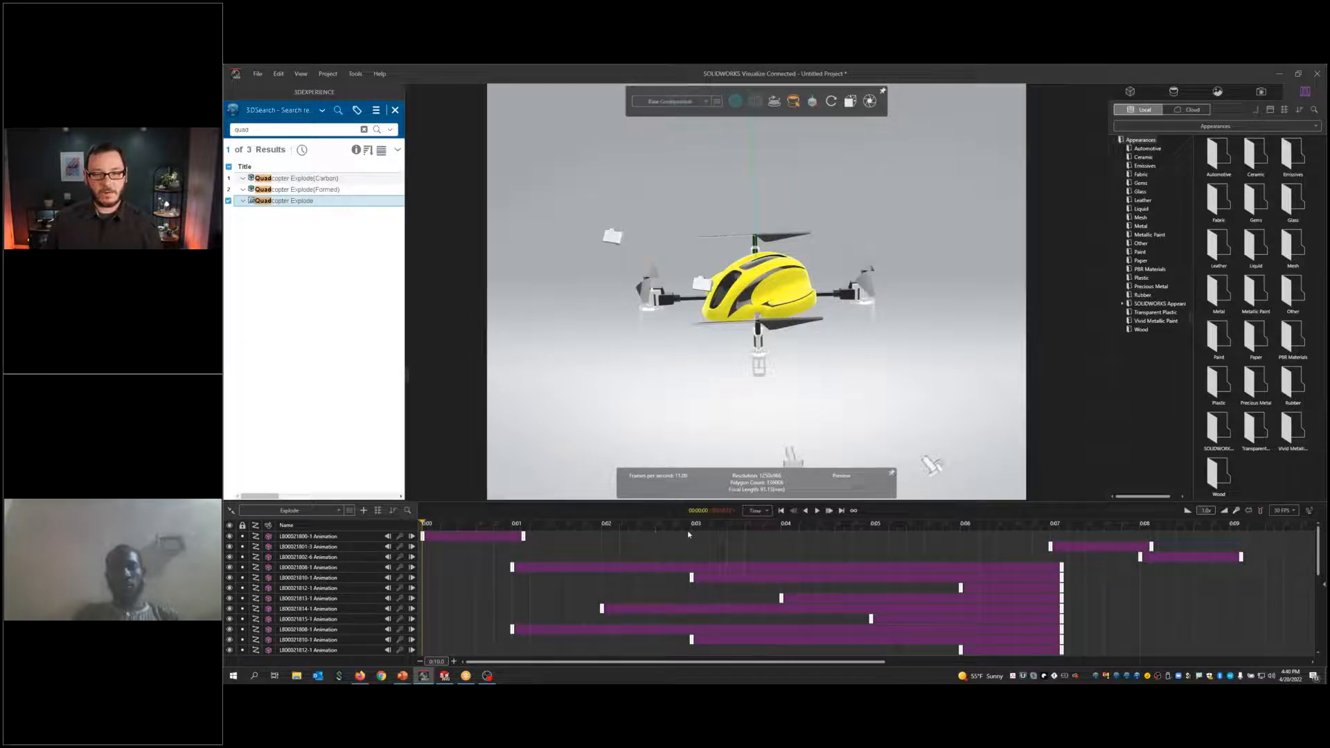
left_click(754, 511)
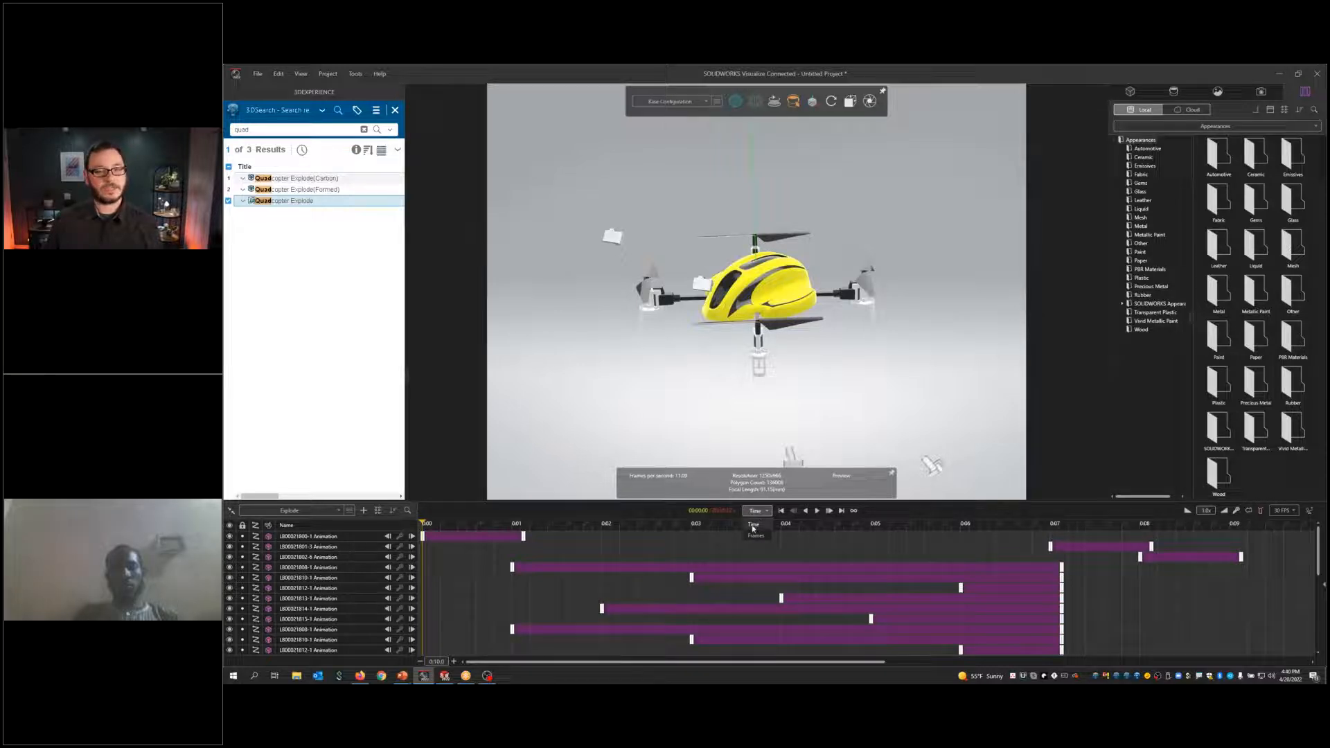
left_click(750, 527)
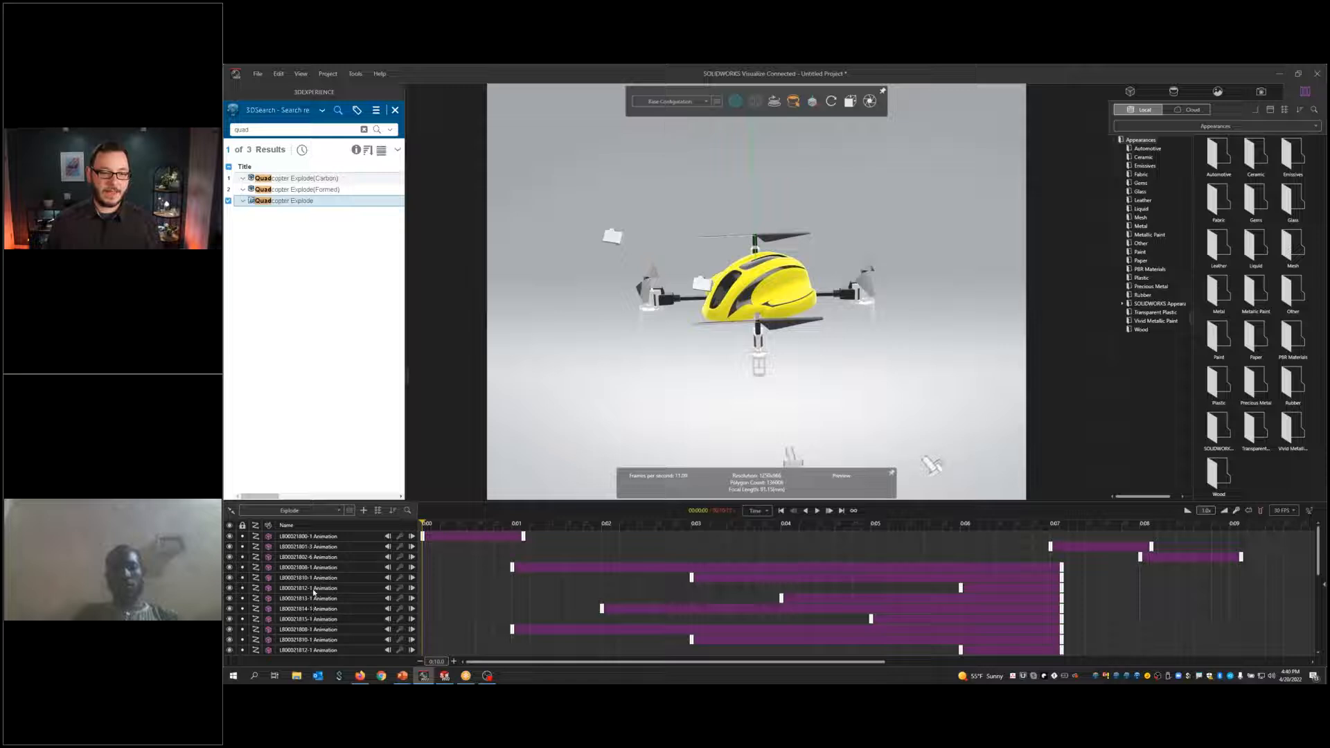
scroll(313, 595, "down", 2)
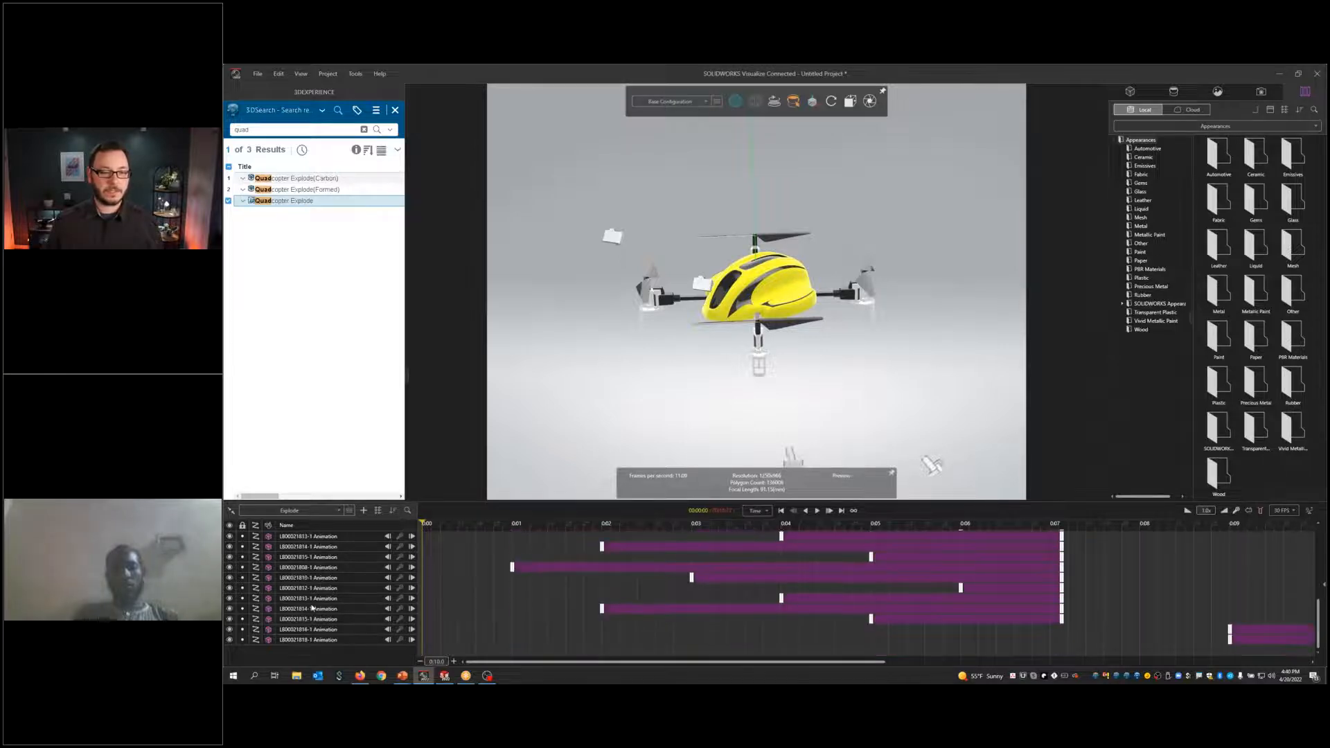
scroll(312, 606, "up", 2)
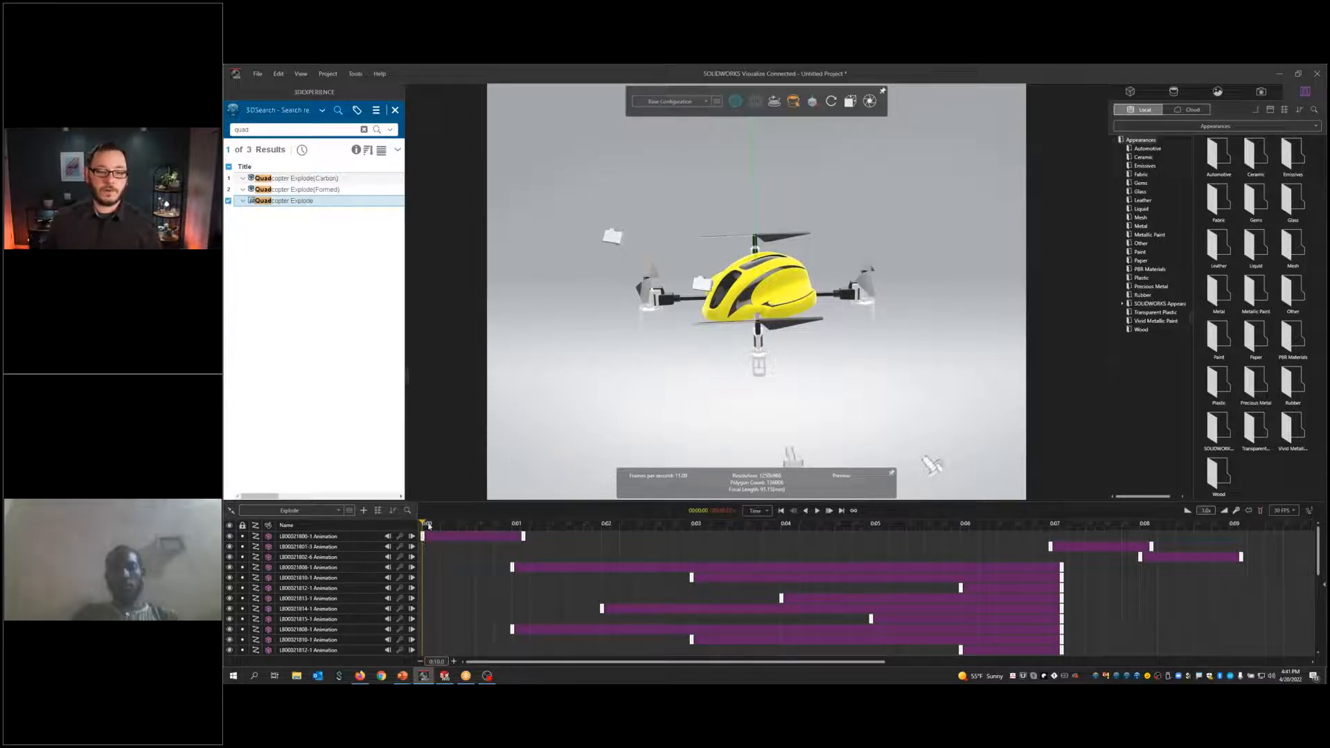
left_click_drag(425, 525, 425, 556)
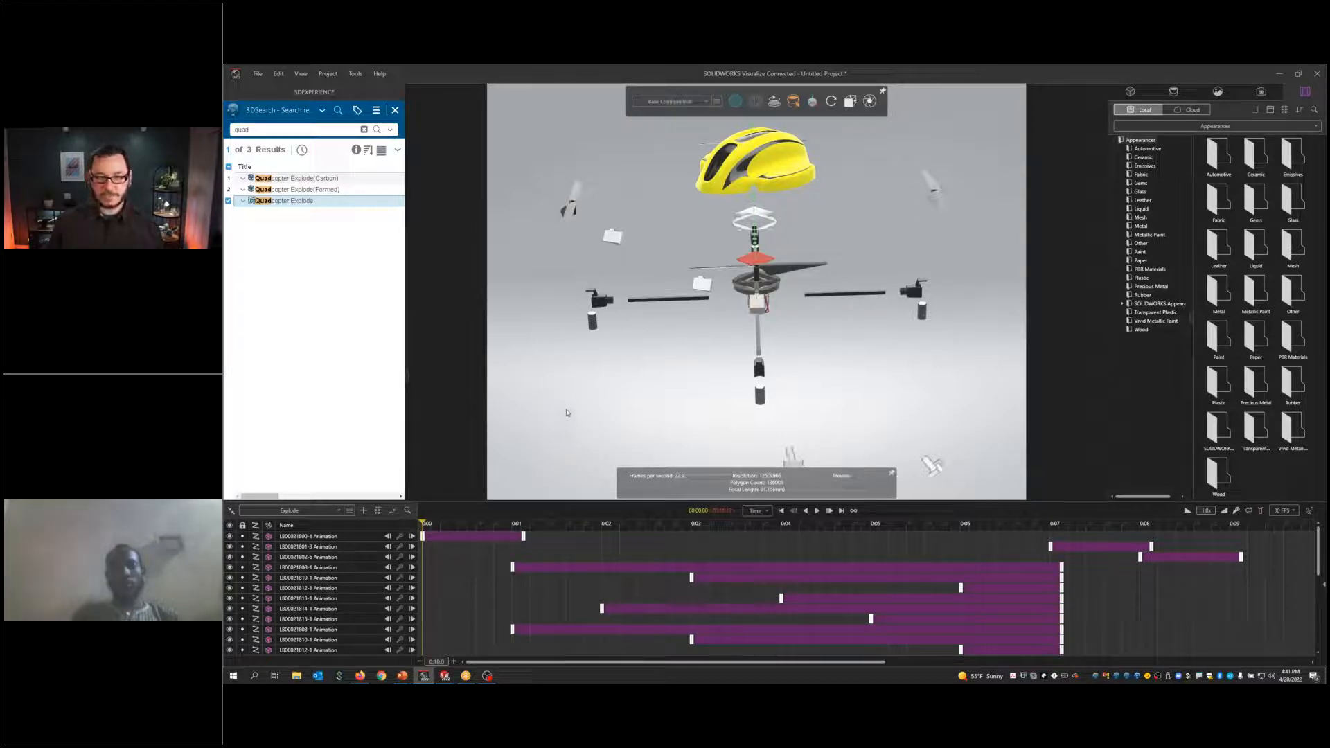
Step: Collapse the 3DEXPERIENCE pane, and hide and reshow the animation timeline, checking the Show Timeline option
key("k")
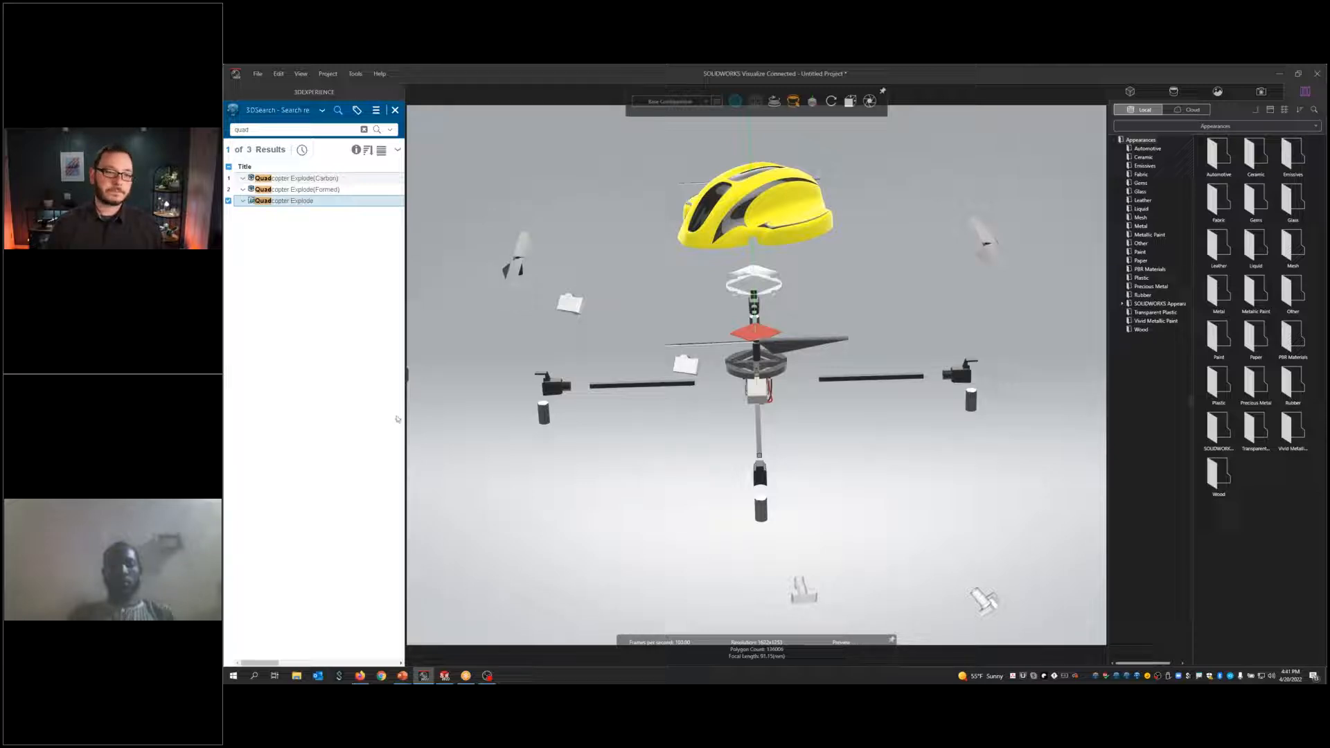
left_click(407, 375)
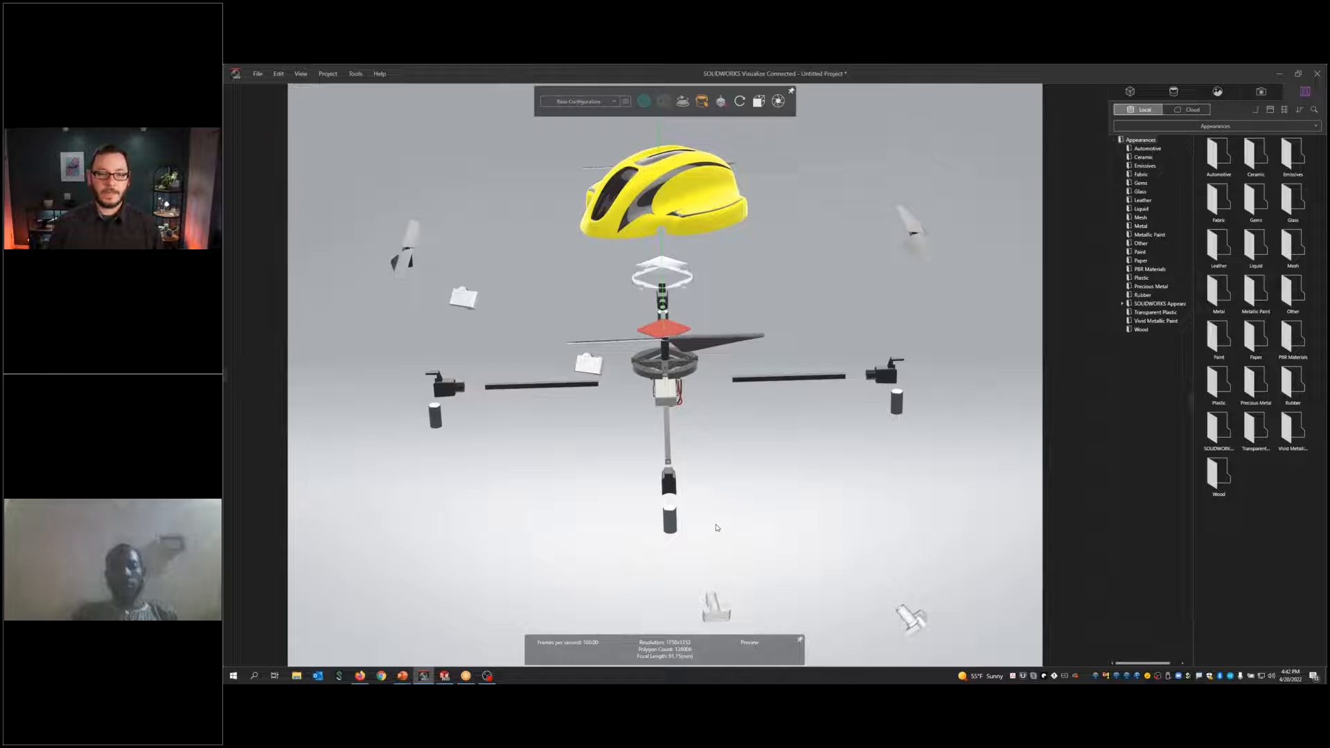
key("l")
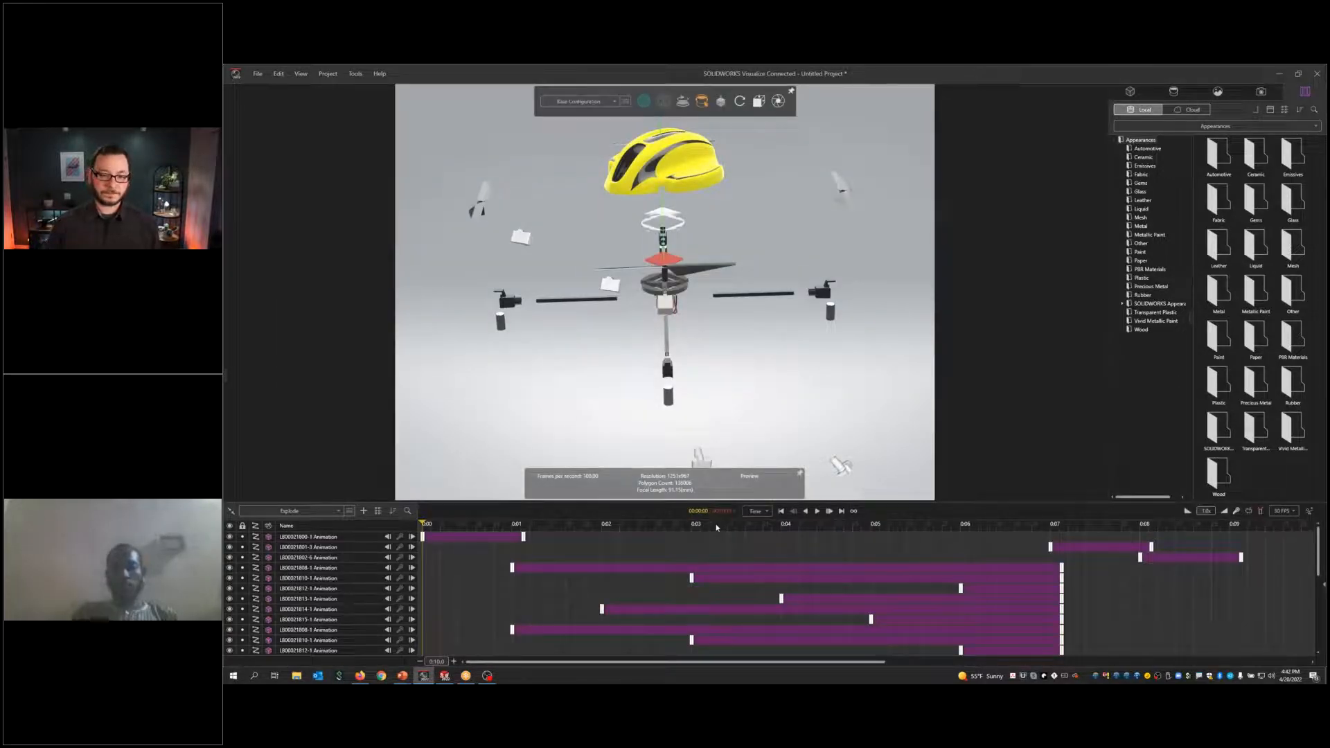
left_click(300, 73)
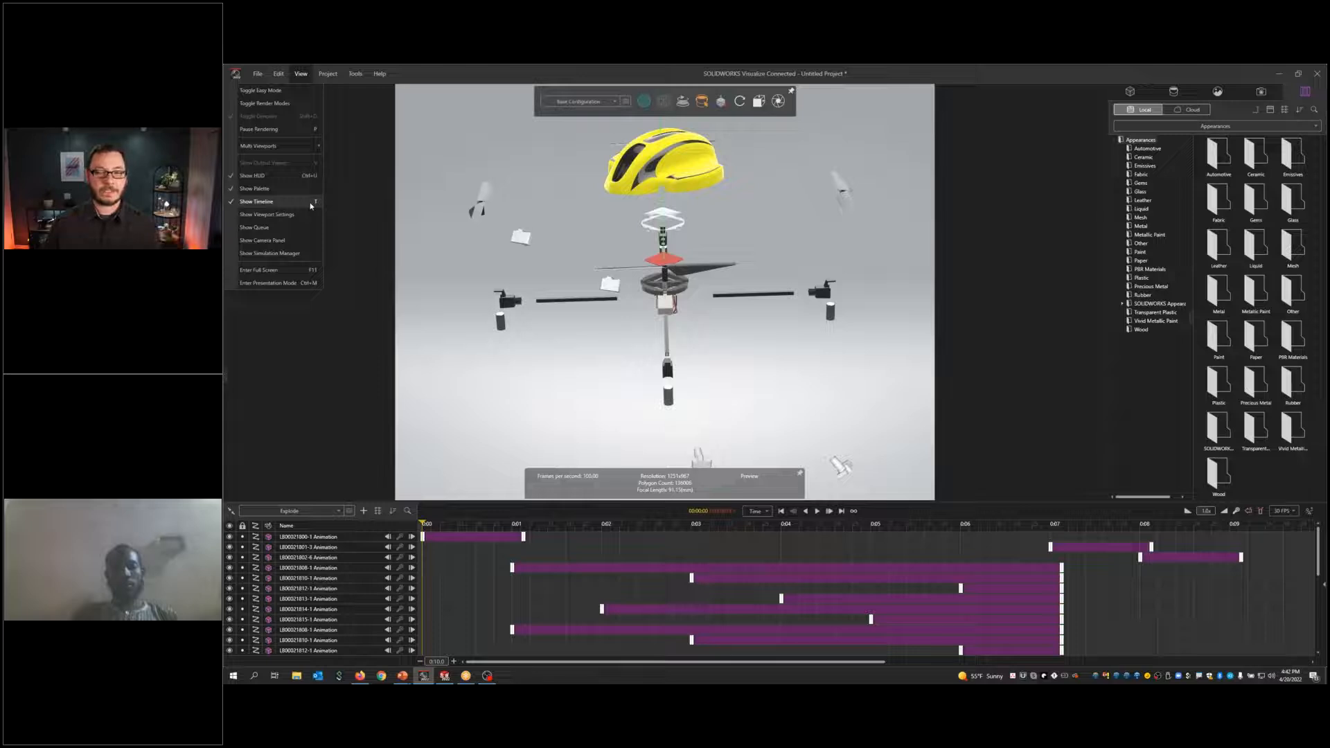
left_click(415, 188)
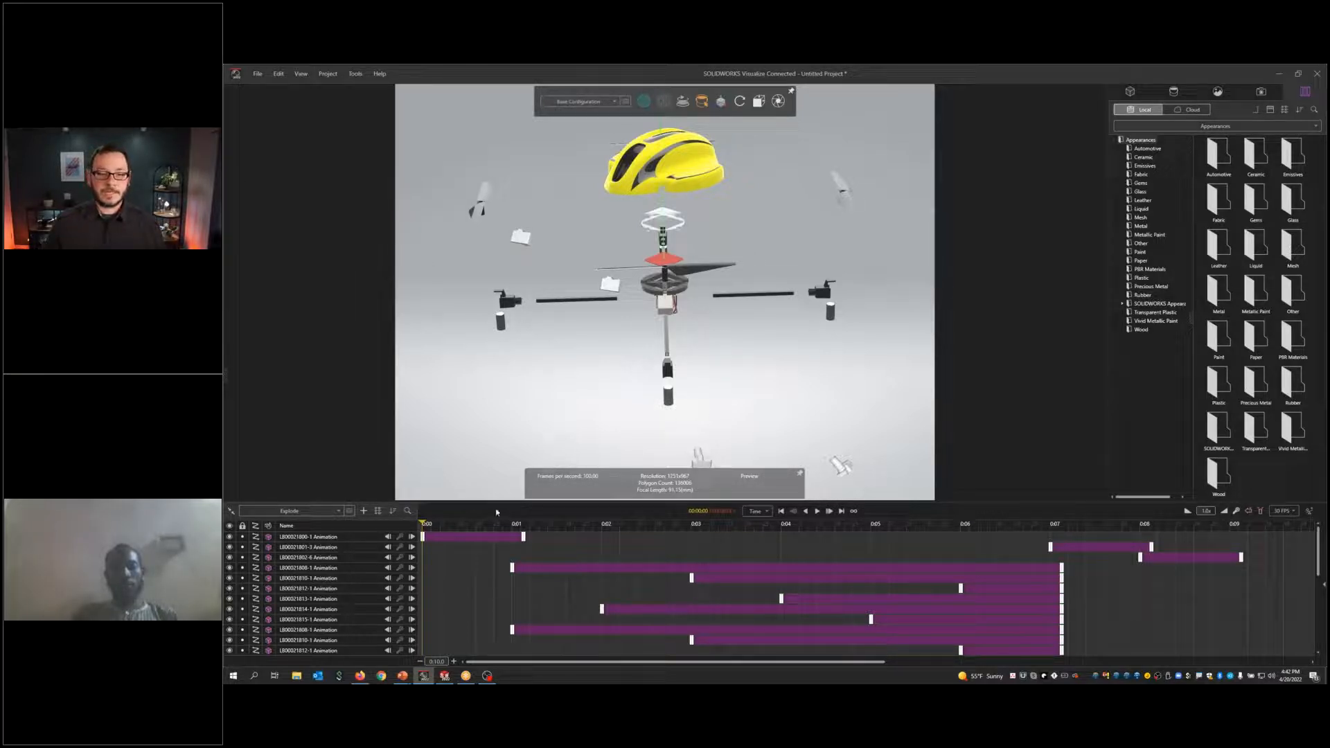
Step: Resize the timeline area and toggle the timeline's display off and on again
left_click_drag(693, 504, 692, 387)
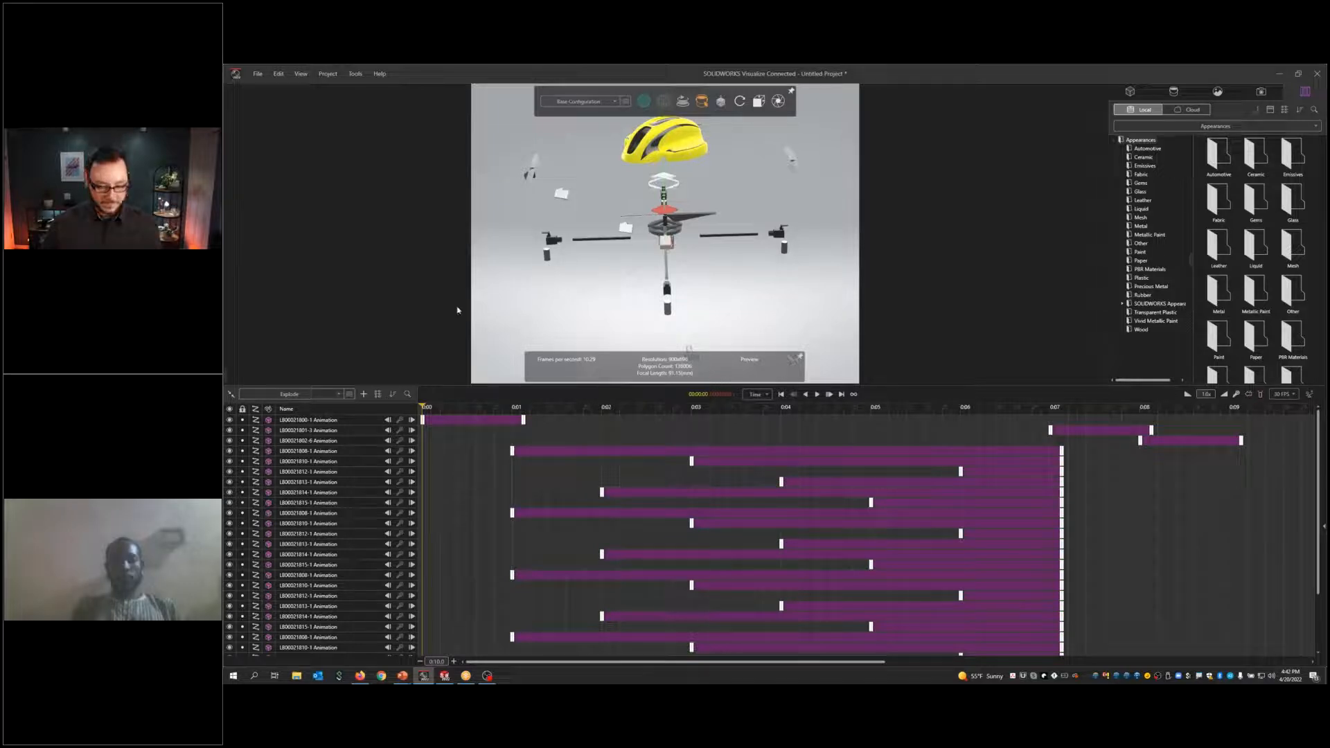
key("l")
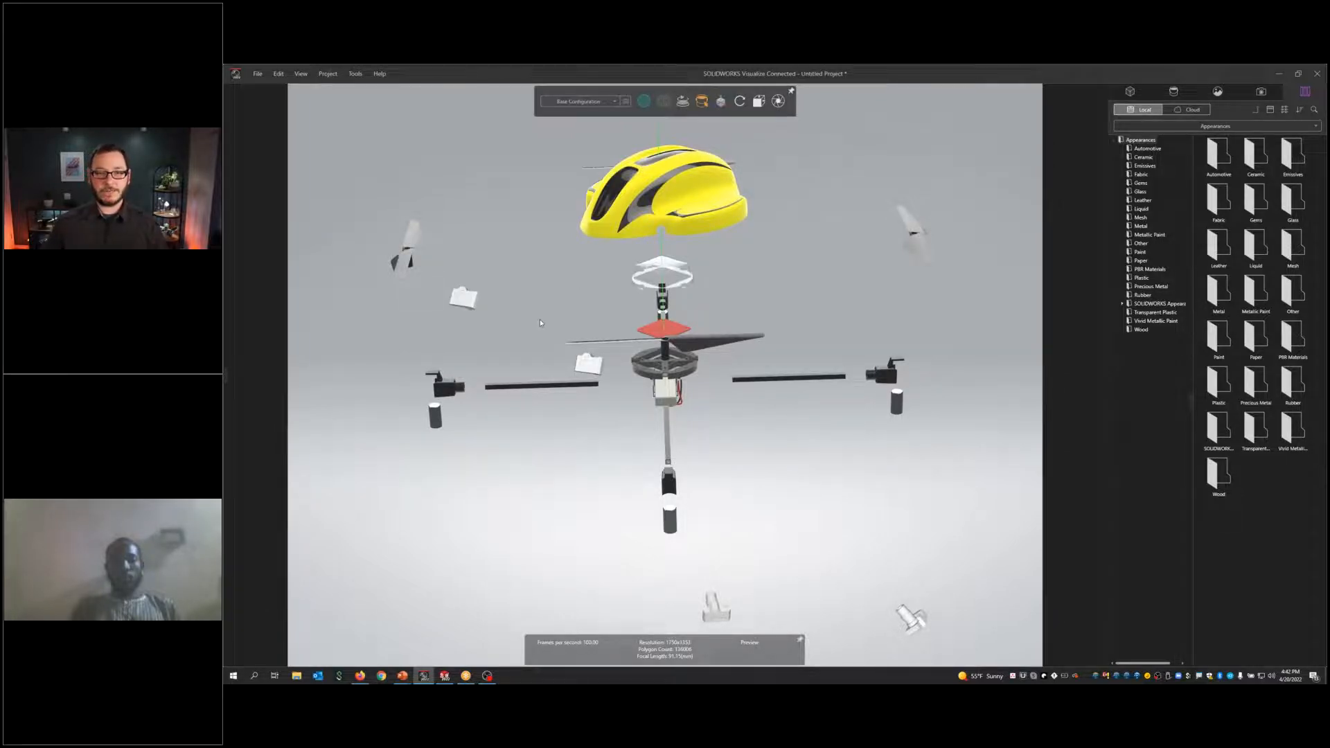
key("l")
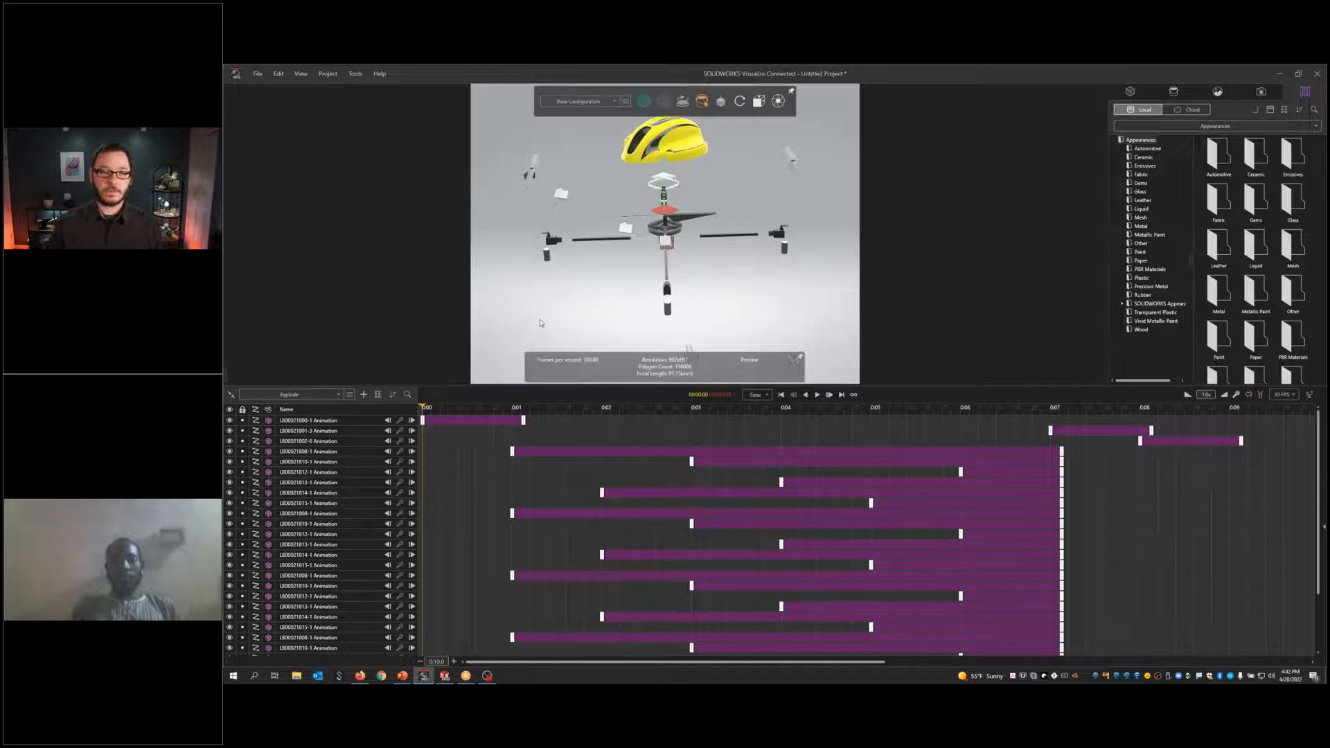
left_click_drag(426, 409, 467, 513)
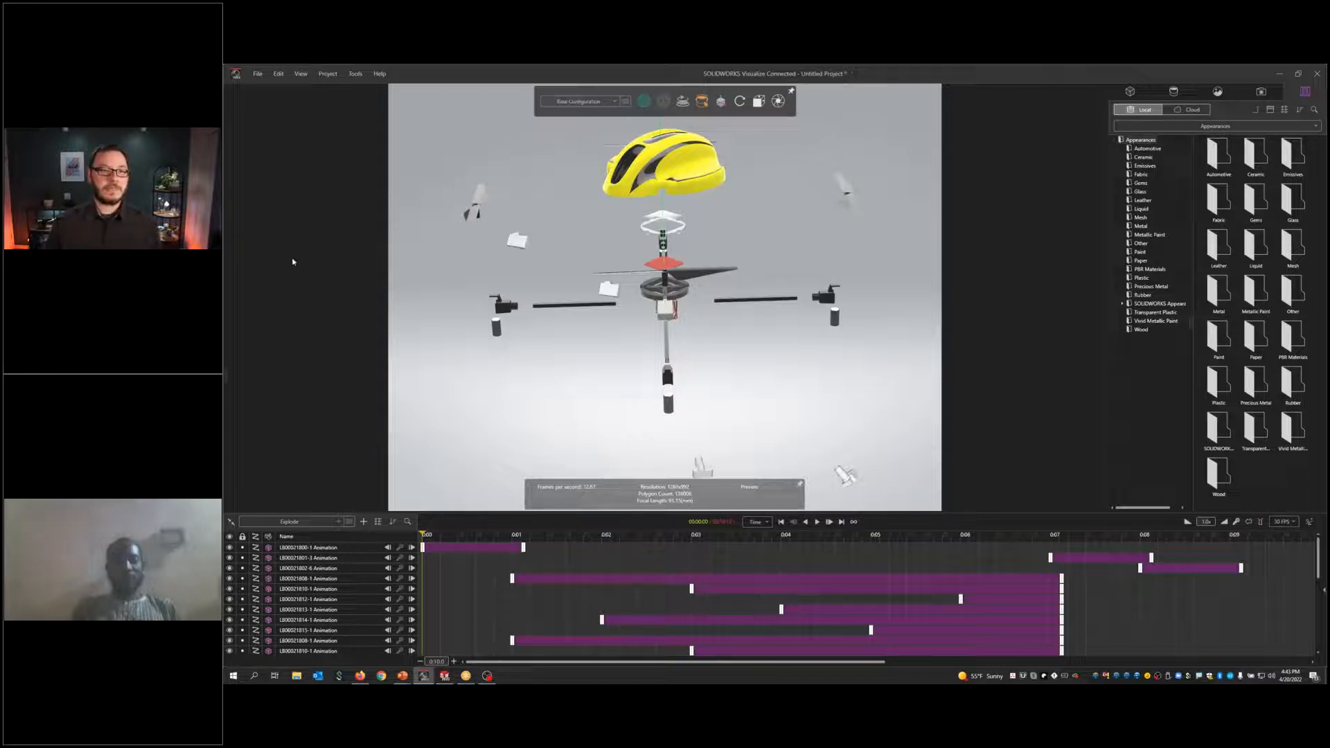
Step: Close the untitled quadcopter project and open the recent project Quad.svpj
left_click(257, 73)
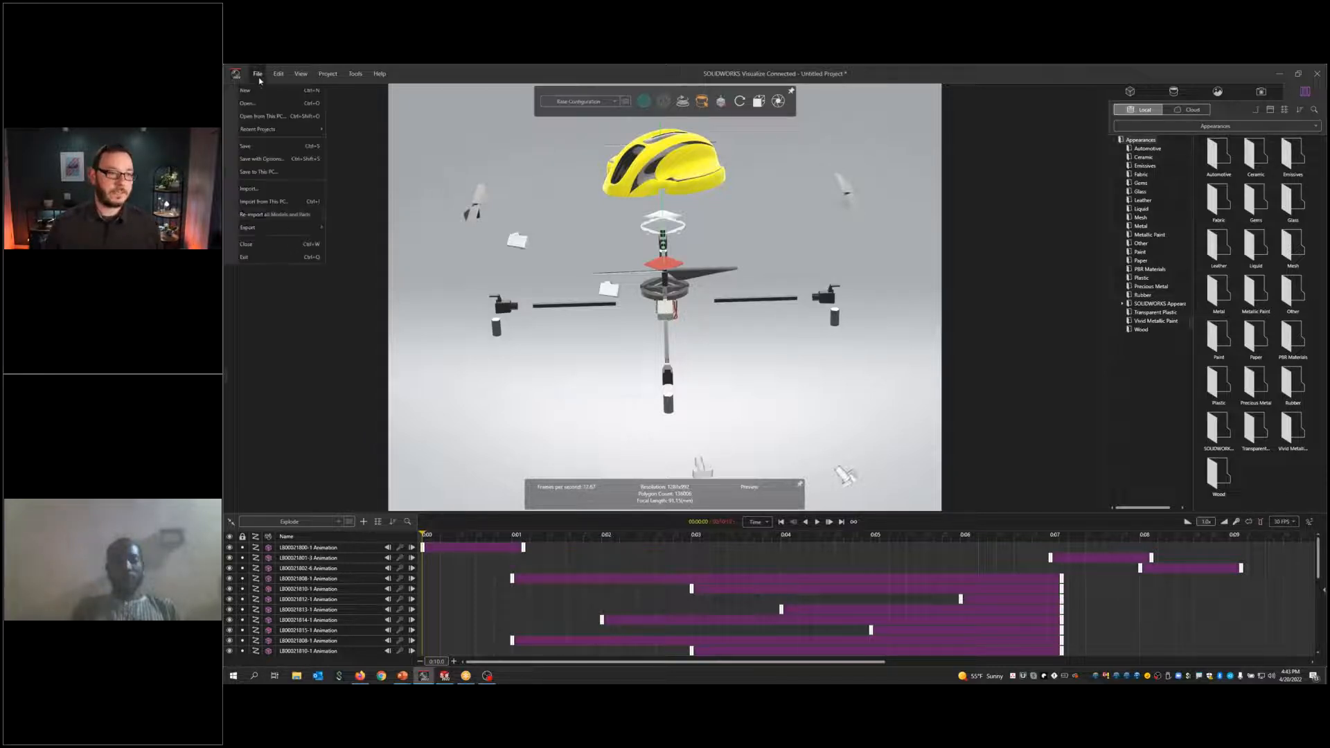
left_click(263, 256)
left_click(768, 405)
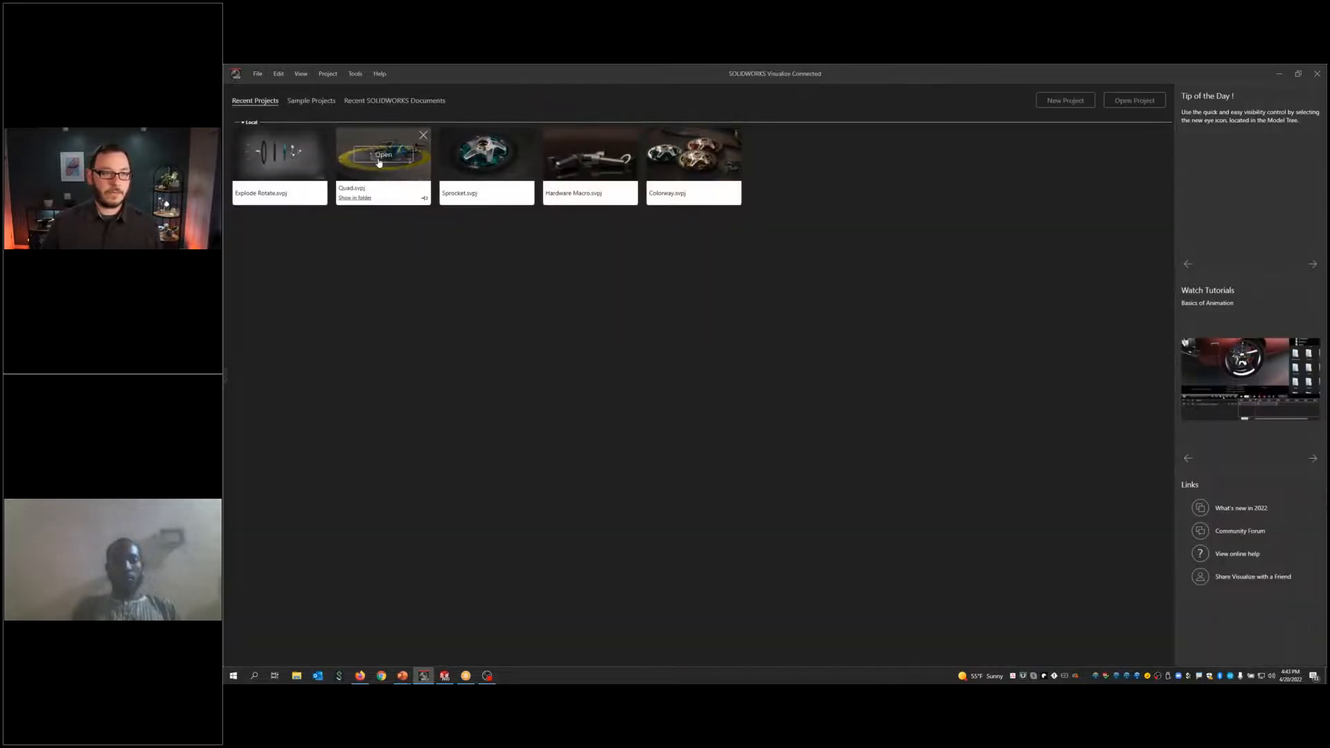
left_click(383, 155)
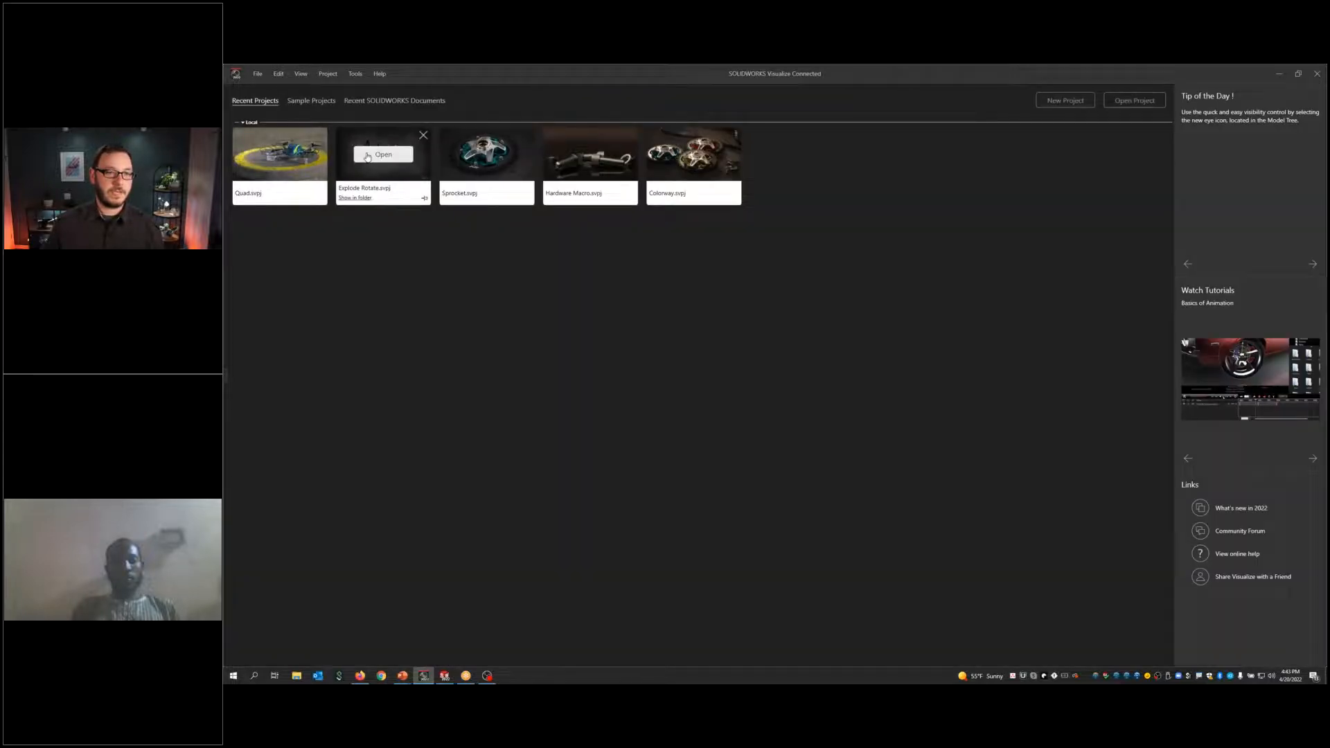
Step: Open the recent project Explode Rotate.svpj
left_click(368, 155)
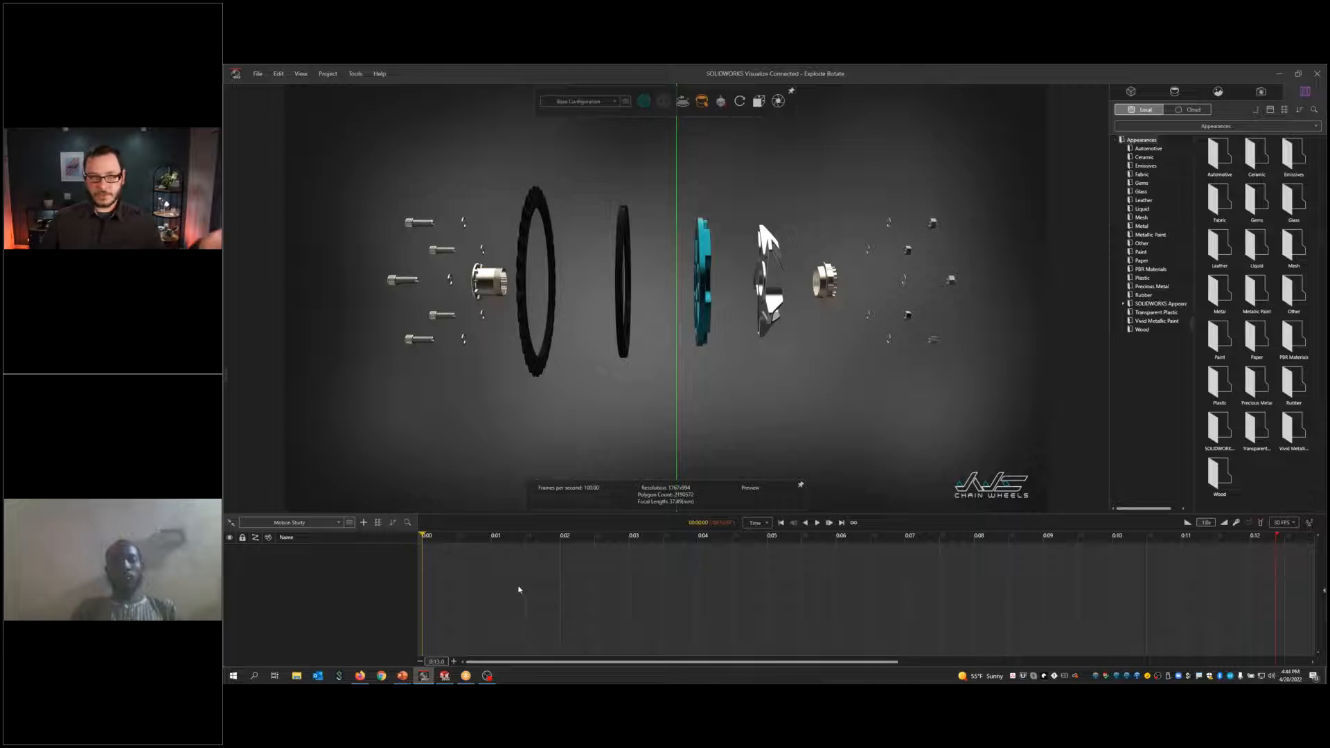
left_click_drag(424, 536, 412, 583)
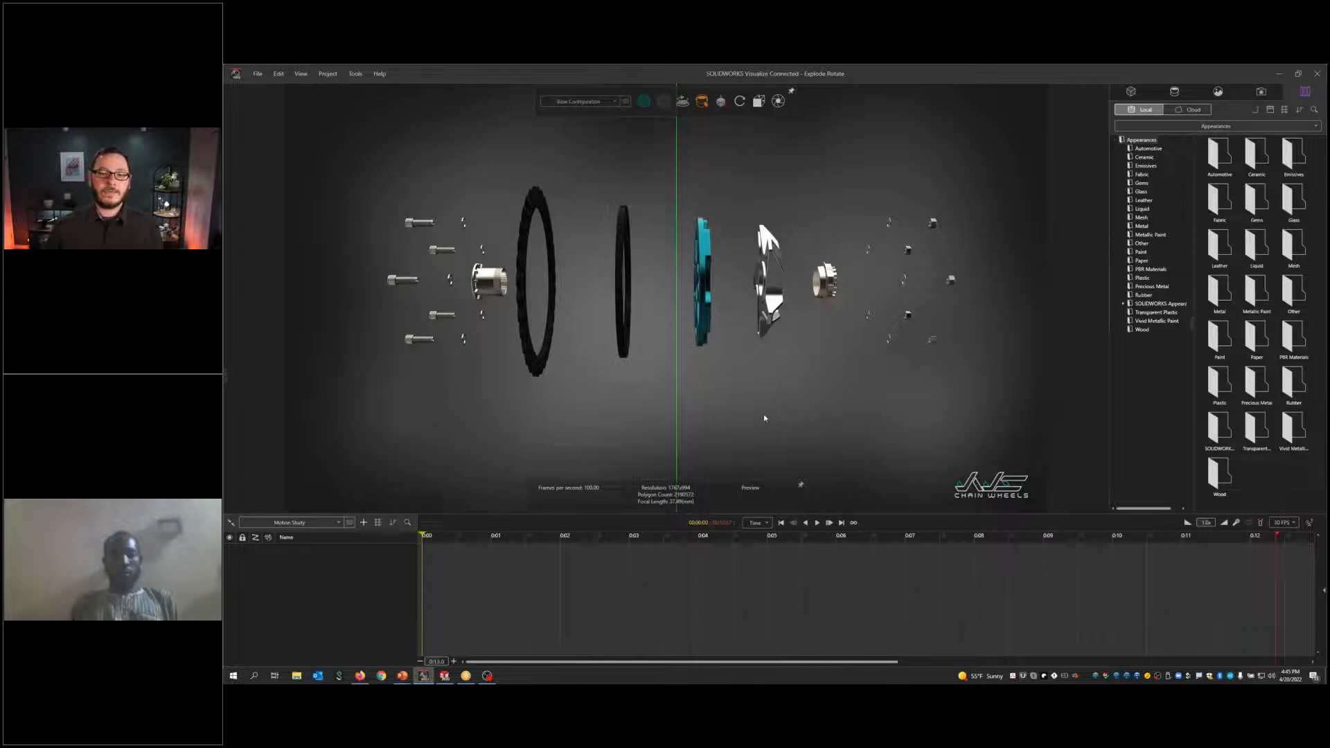
Step: Set the selection mode to Model and select the entire exploded Sprocket model
mouse_move(701, 107)
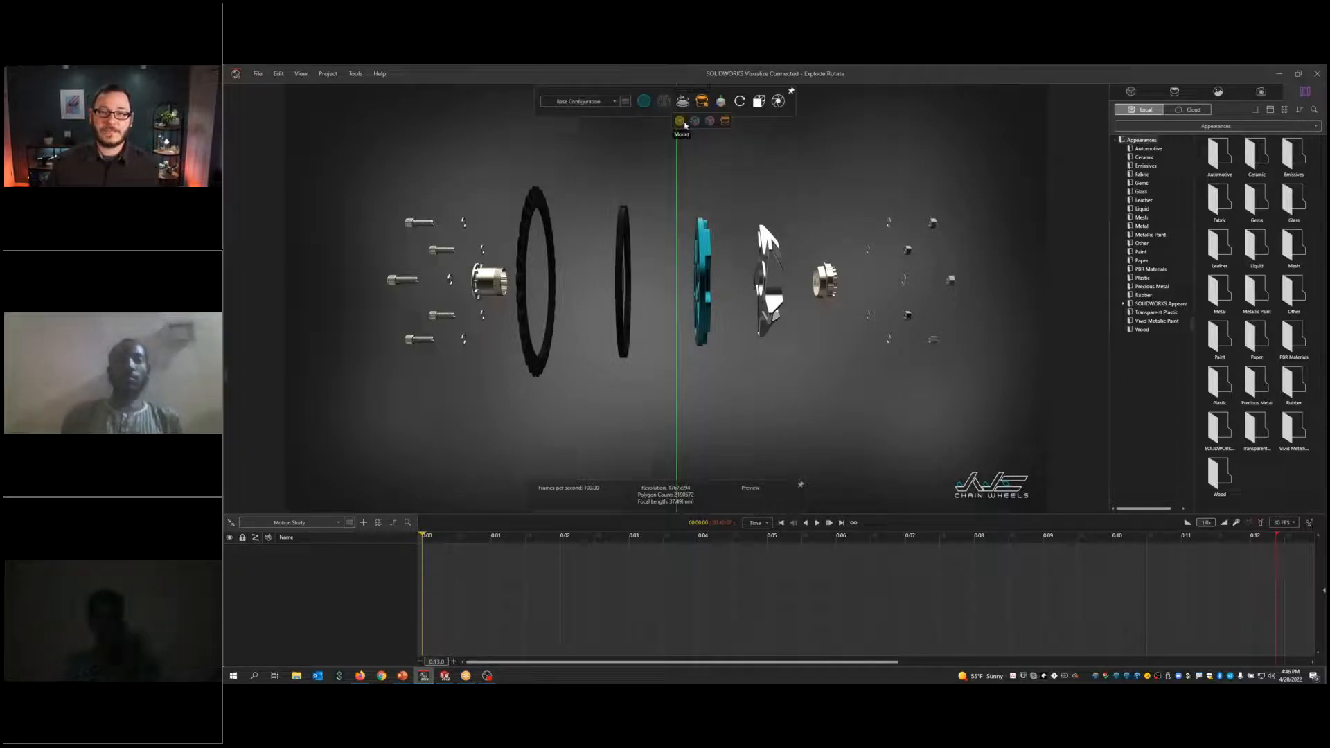
left_click(682, 124)
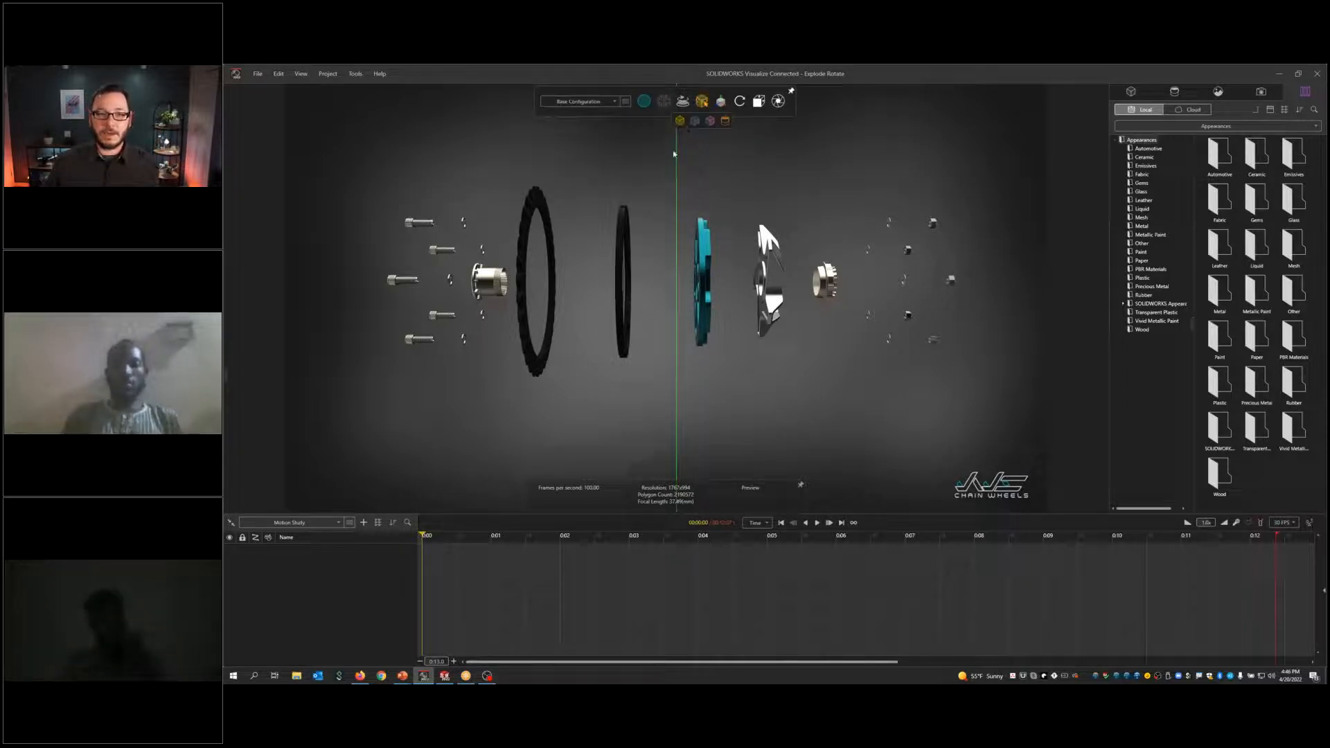
left_click(621, 246)
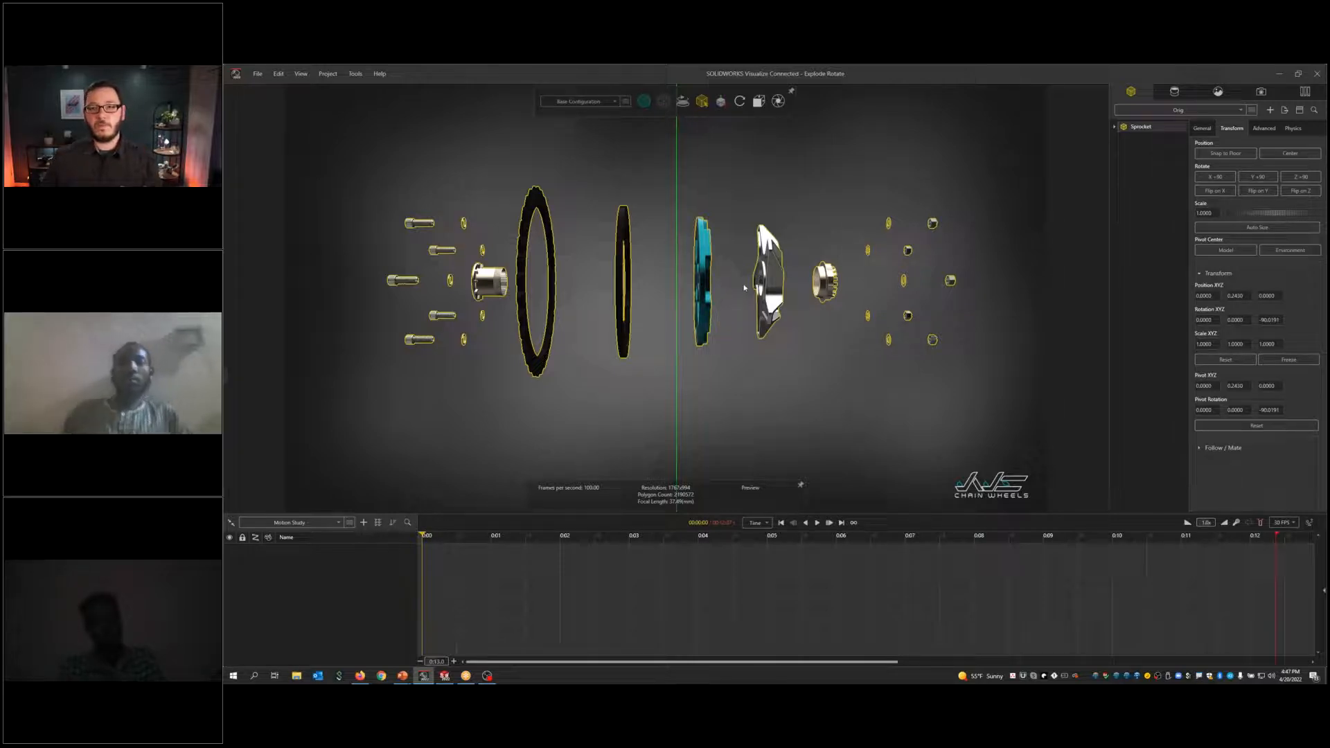
left_click(721, 104)
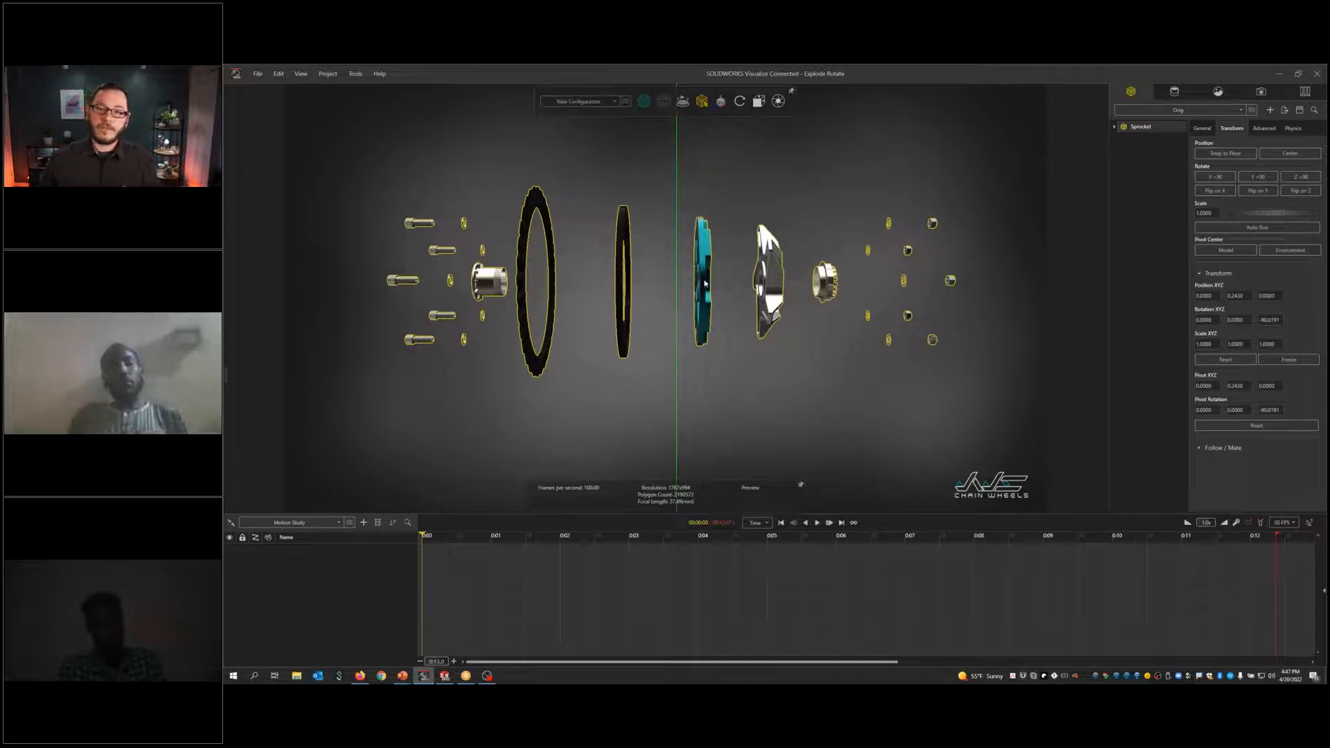
Step: Add a rotation animation to the Sprocket model and play it from the start of the timeline
right_click(705, 281)
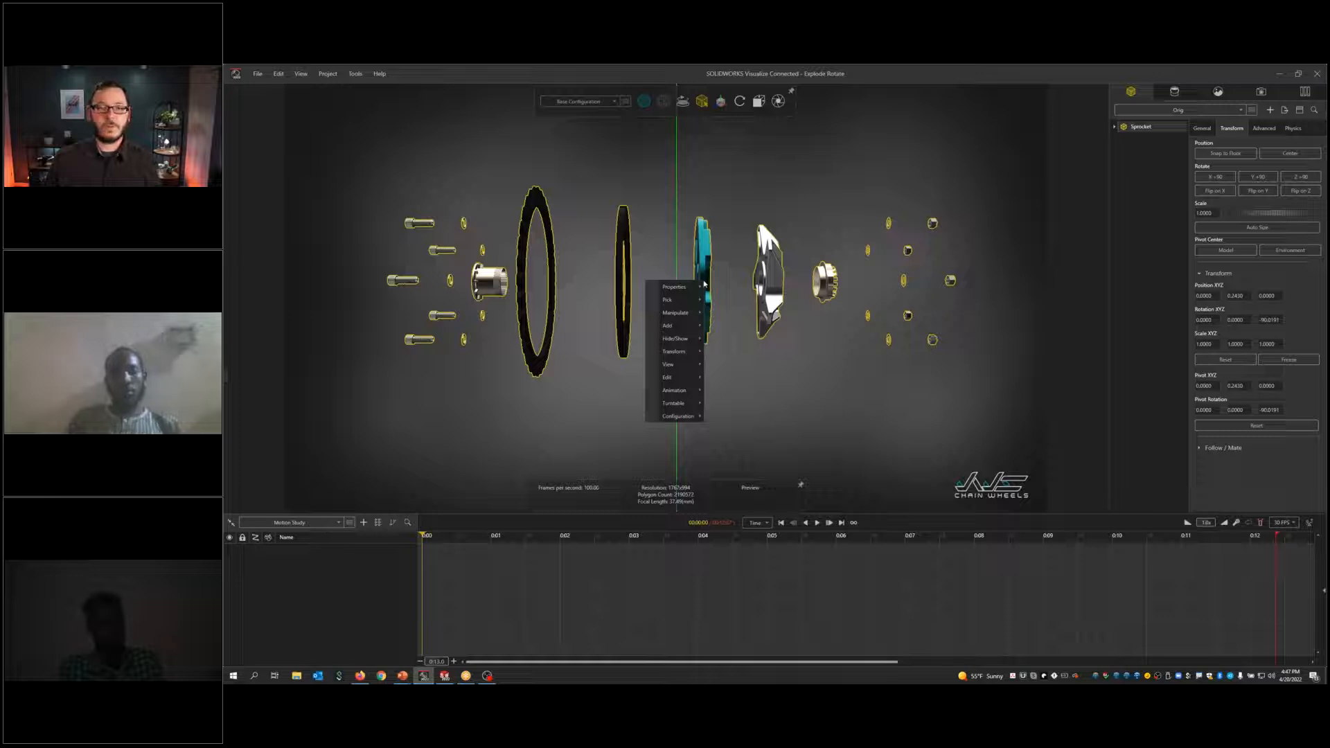
mouse_move(673, 391)
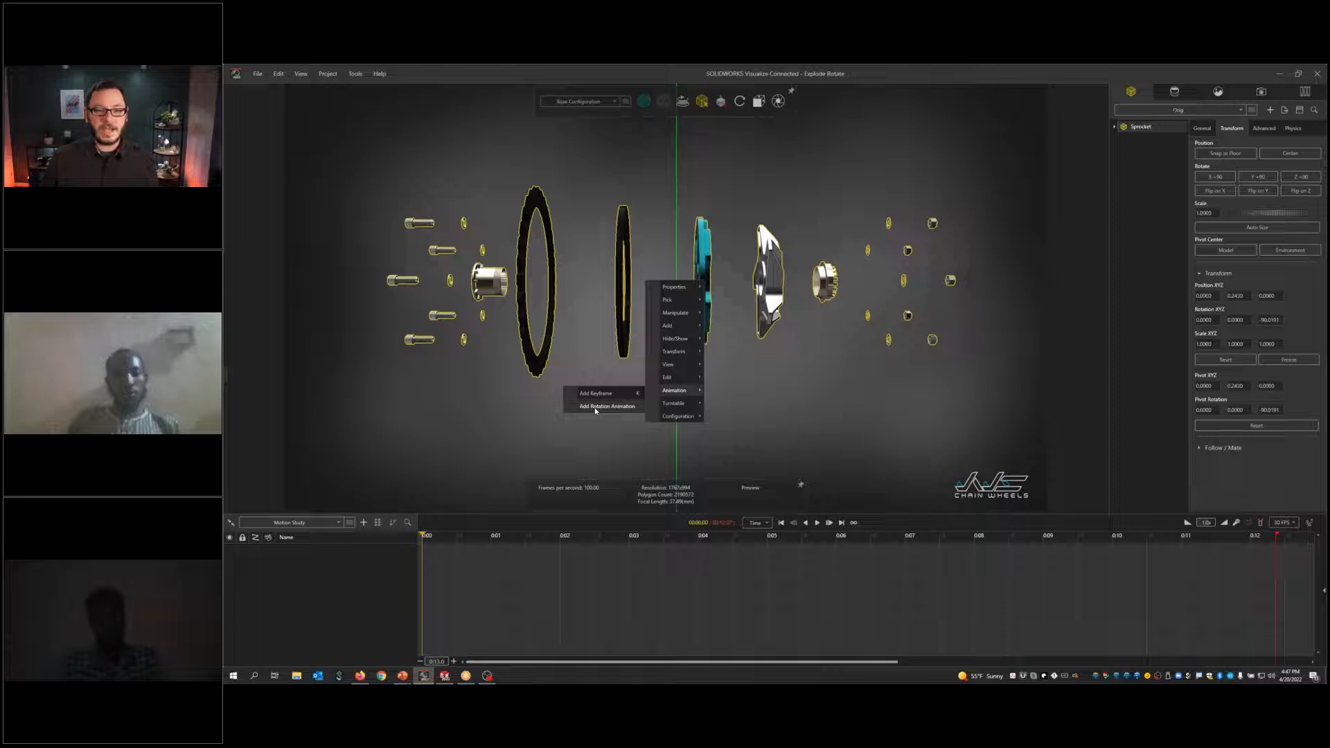
left_click(593, 411)
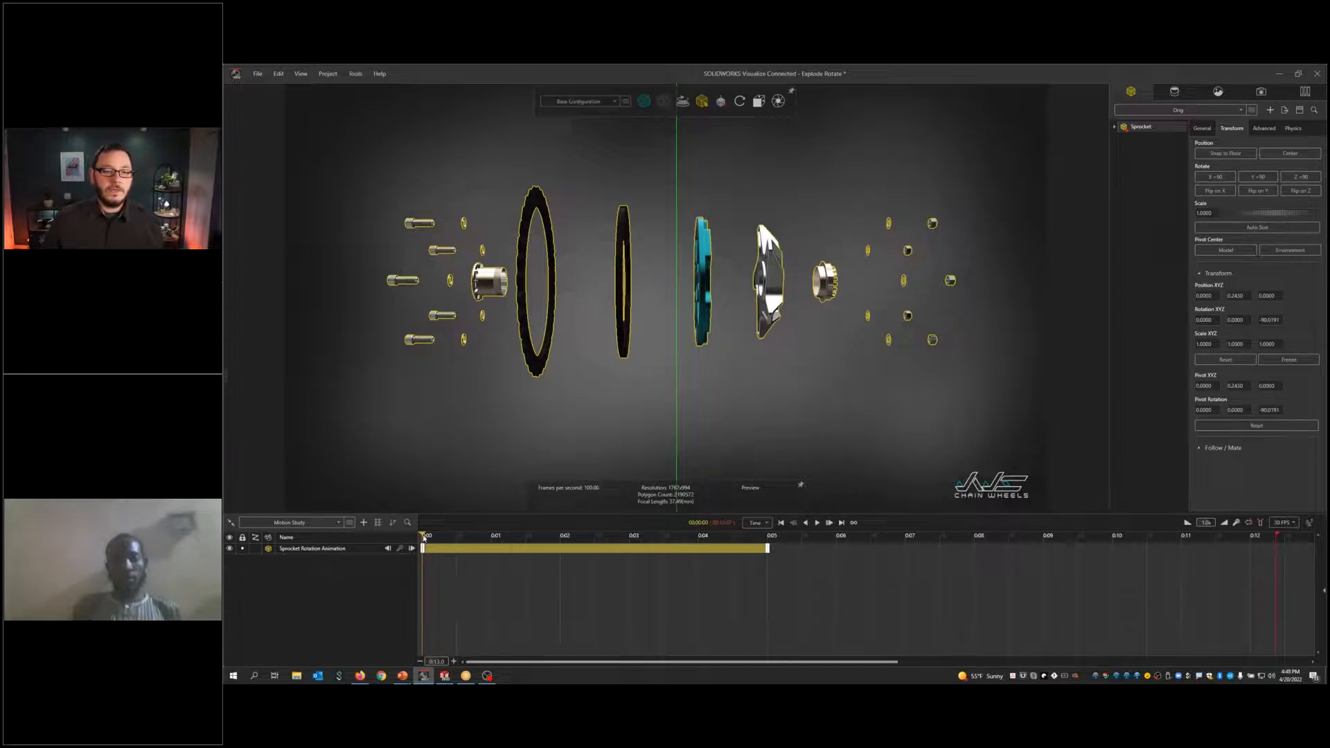
key("space")
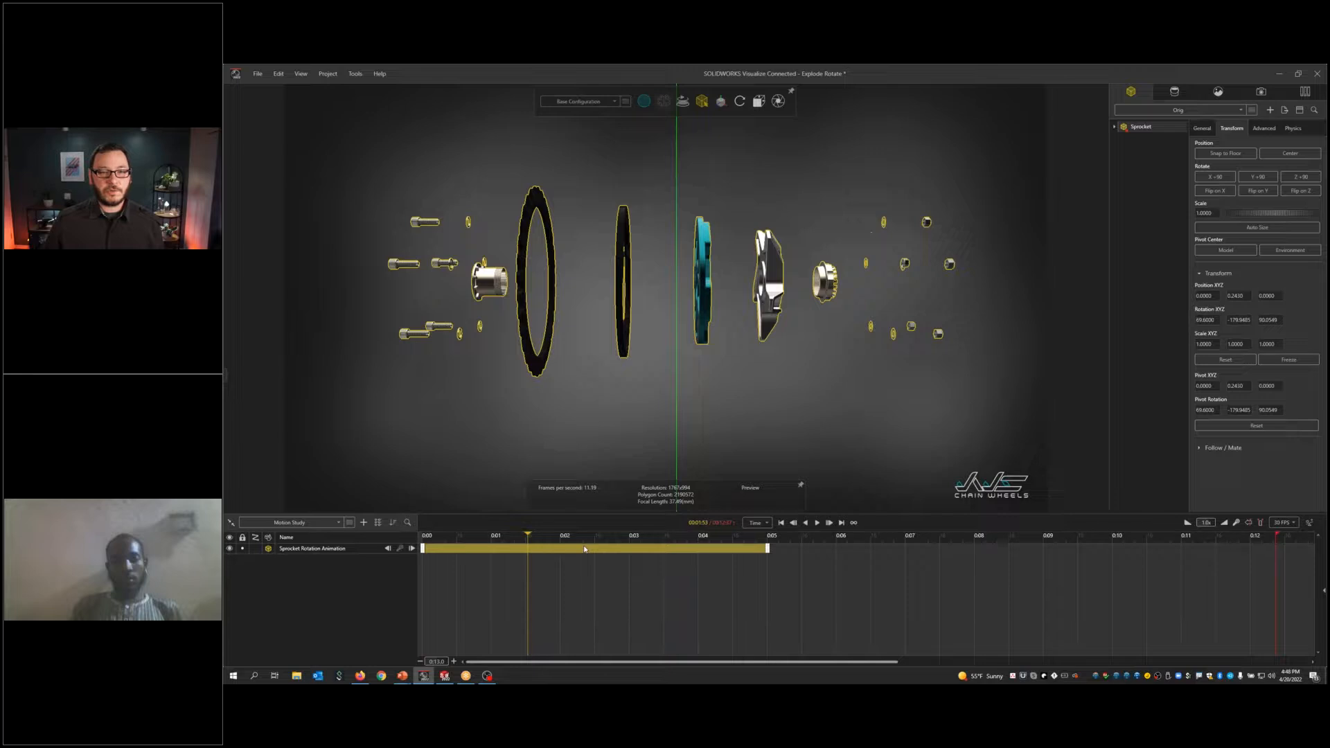
Step: Rewind the timeline to the start, open the Sprocket rotation animation's properties and set its axis of rotation to X
left_click_drag(532, 542, 411, 548)
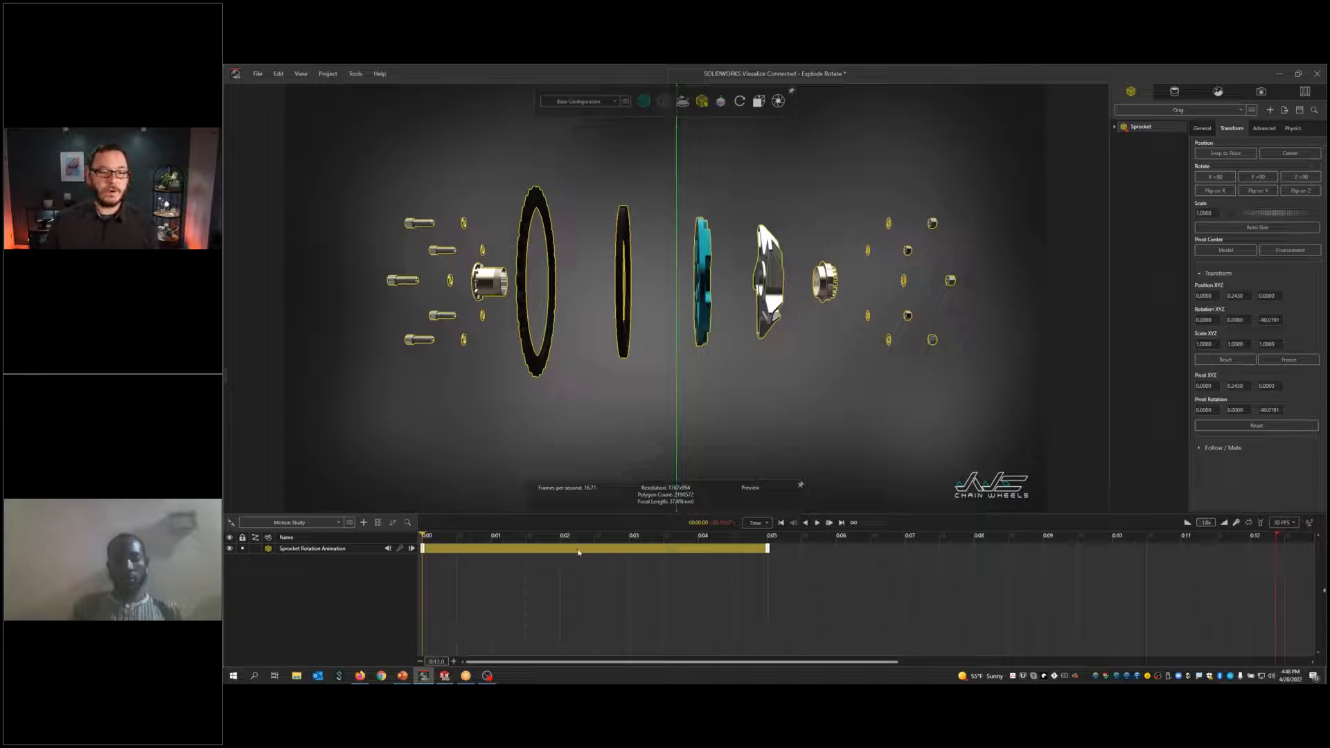
double_click(578, 552)
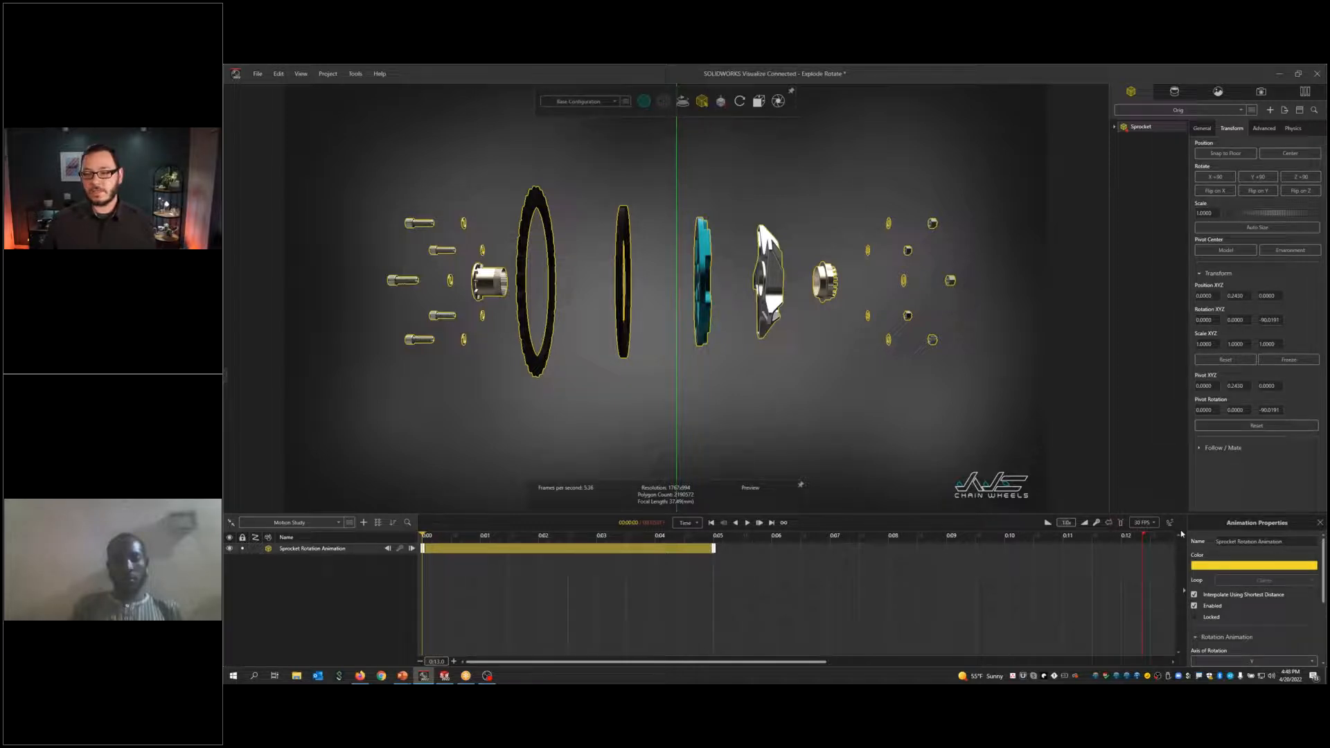
left_click_drag(1186, 533, 1110, 532)
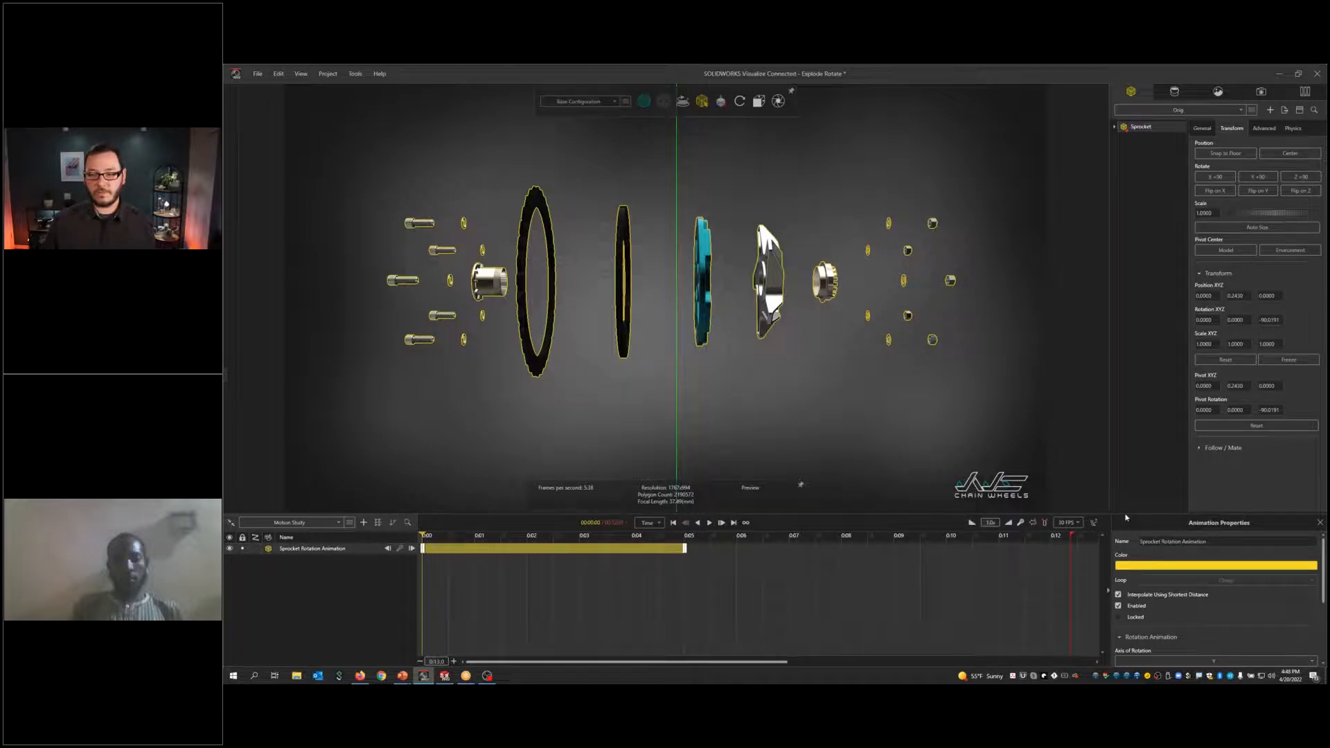
left_click_drag(1124, 513, 1113, 401)
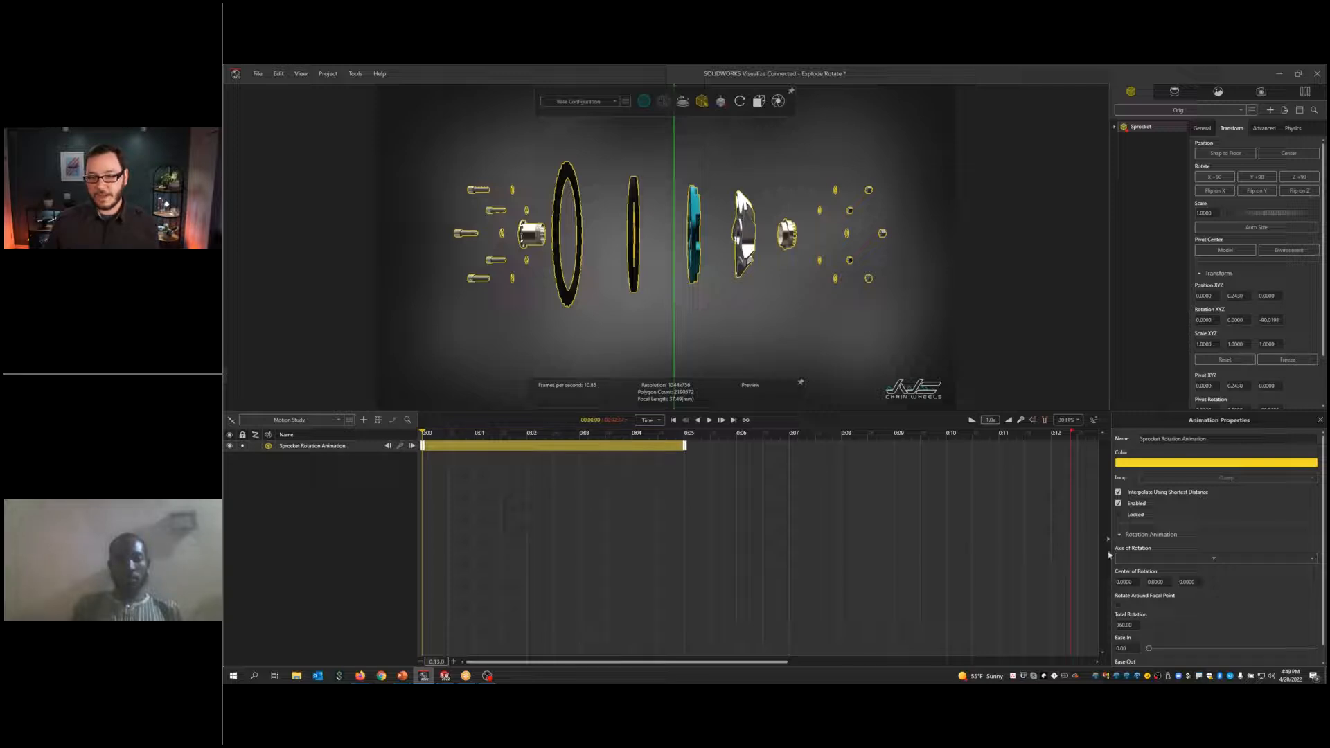
left_click(1185, 563)
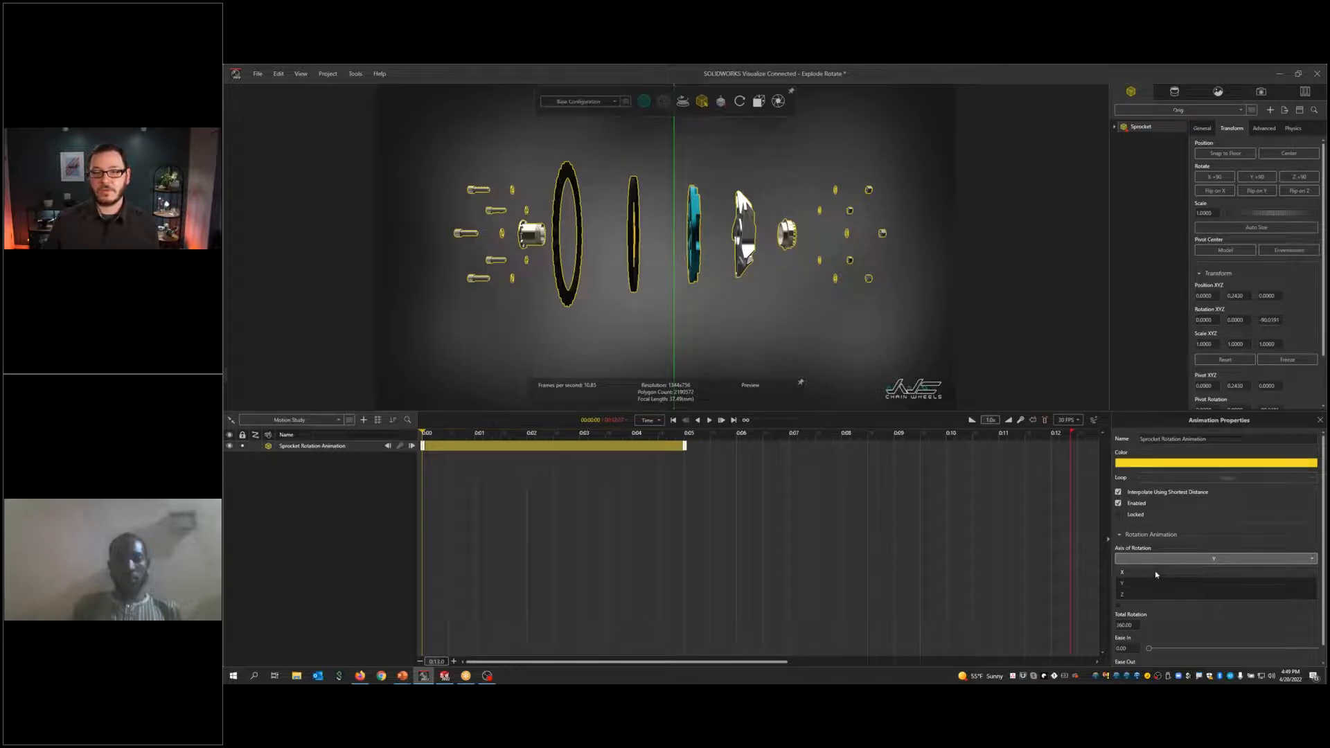
left_click(1155, 572)
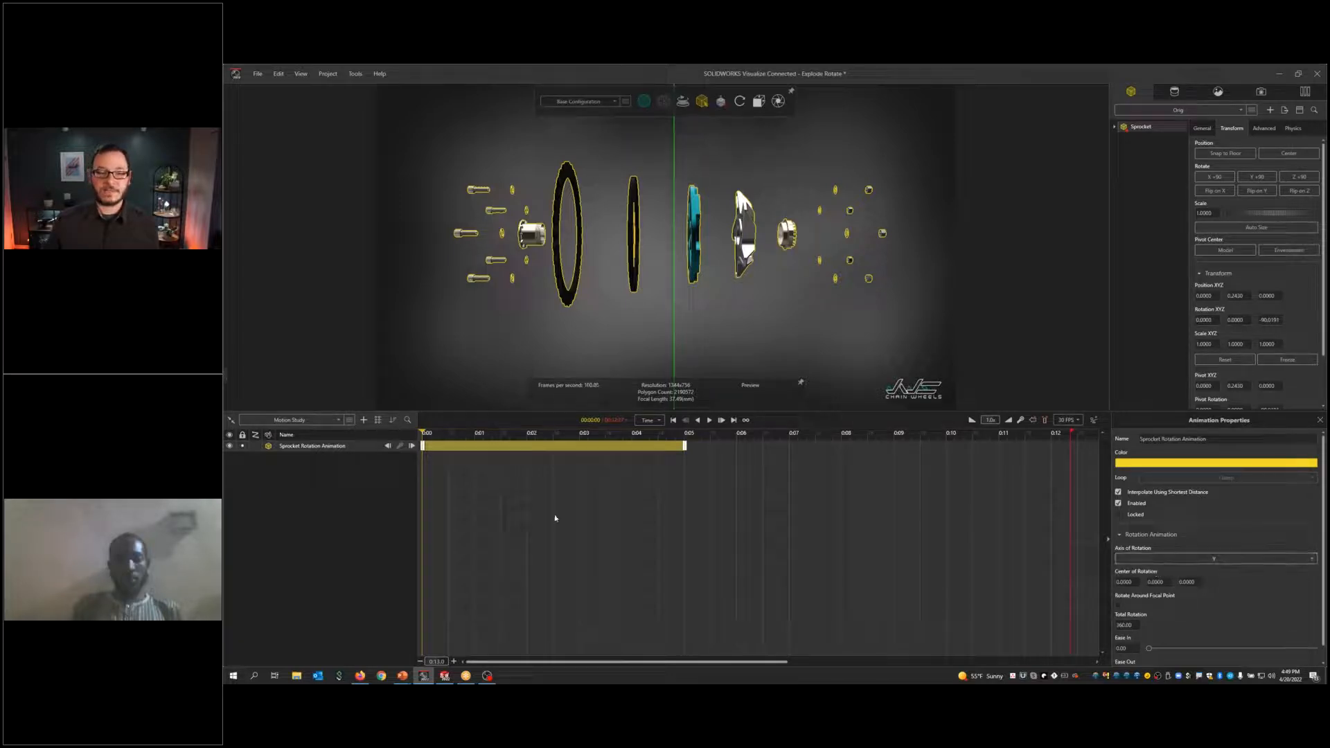
Step: Scrub the timeline to preview the Sprocket's rotation and review the remaining rotation settings, including total rotation and easing
mouse_move(424, 434)
left_mouse_down()
mouse_move(513, 437)
mouse_move(420, 440)
left_mouse_up()
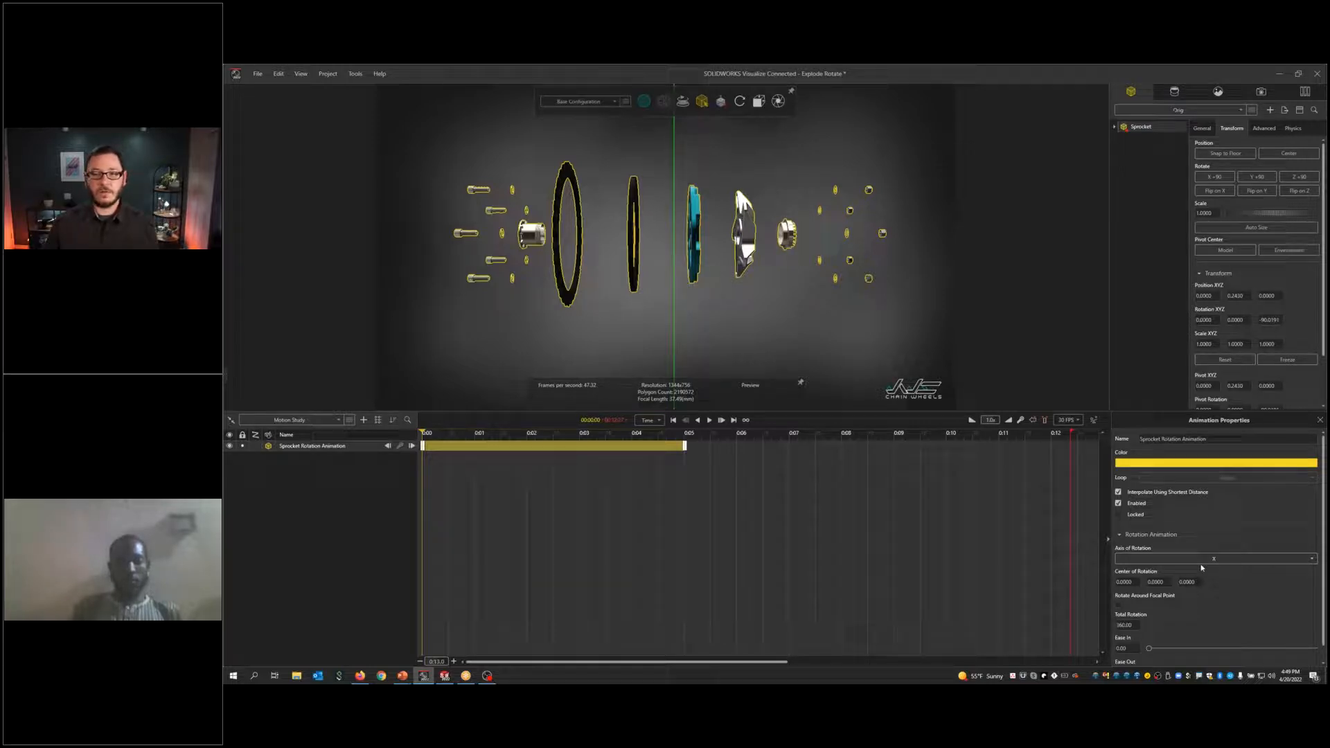
scroll(1186, 596, "down", 1)
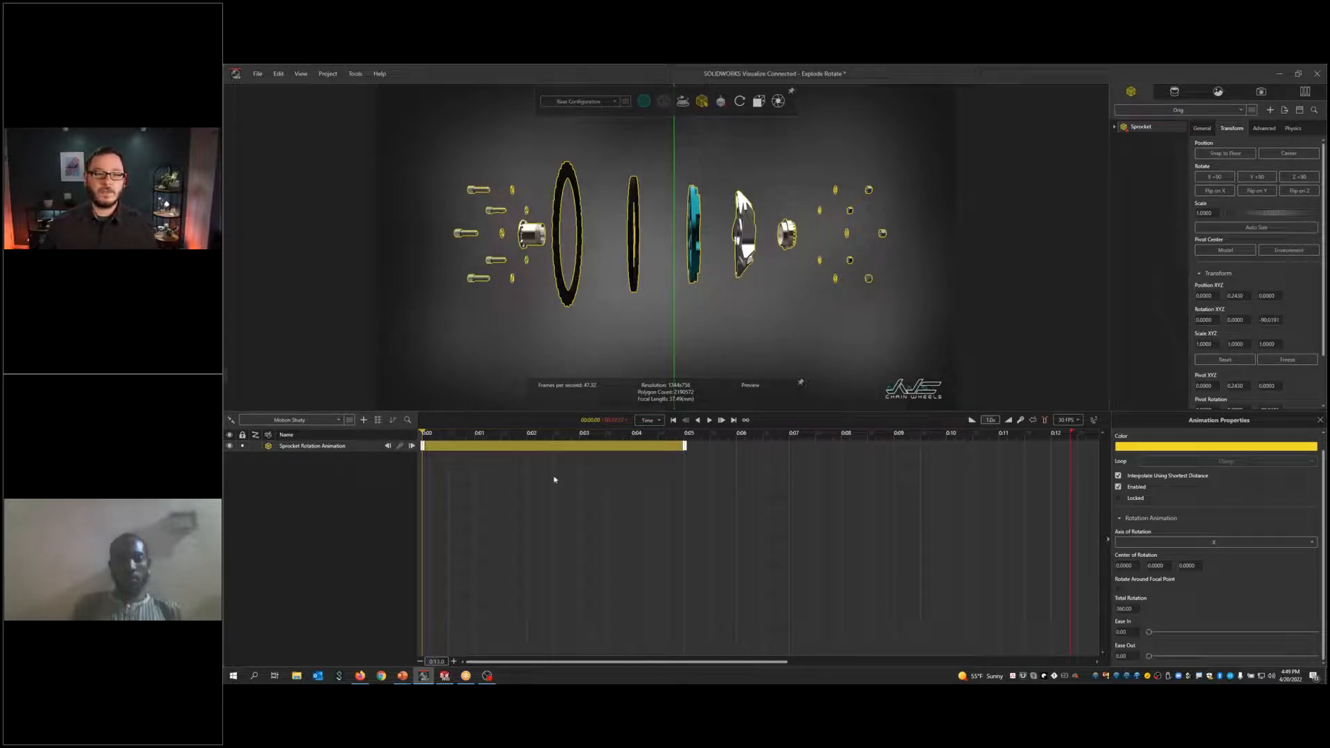
left_click_drag(425, 435, 423, 485)
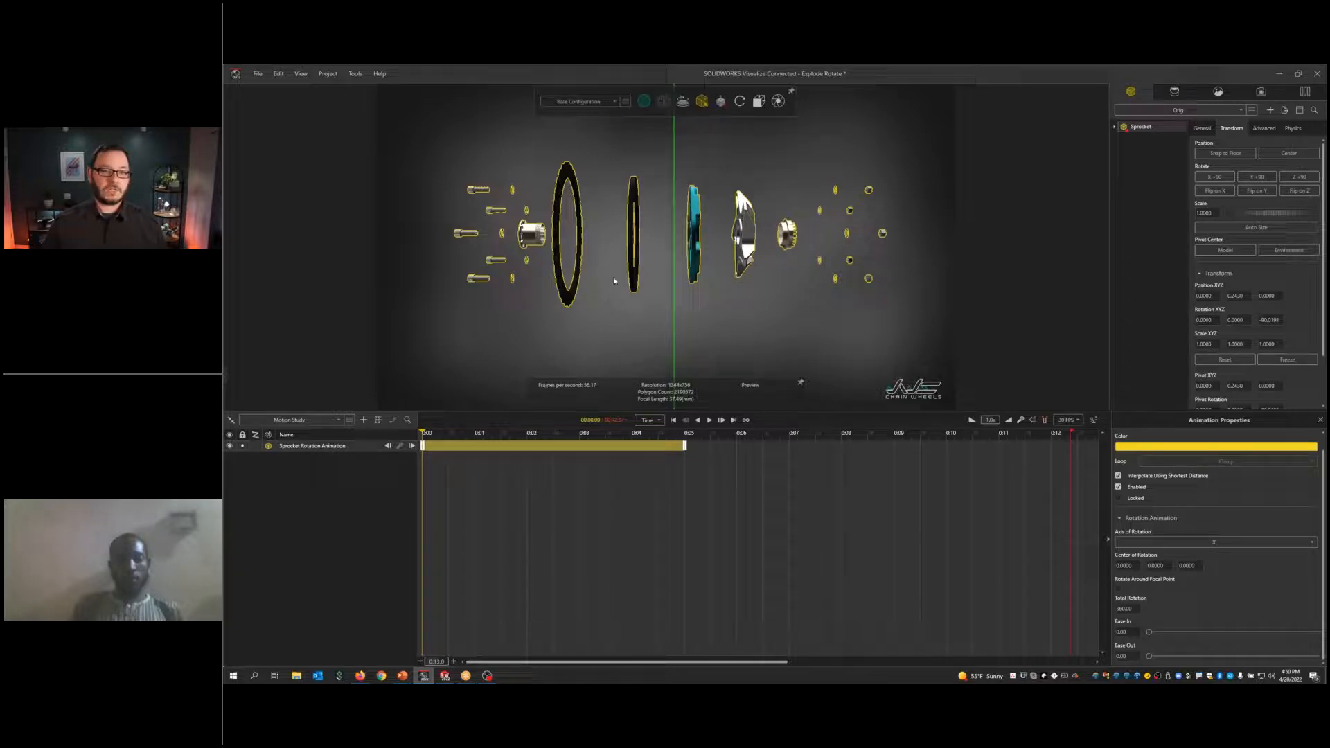
Step: Close the Explode Rotate project without saving and open the recent project Quad.svpj
left_click(820, 506)
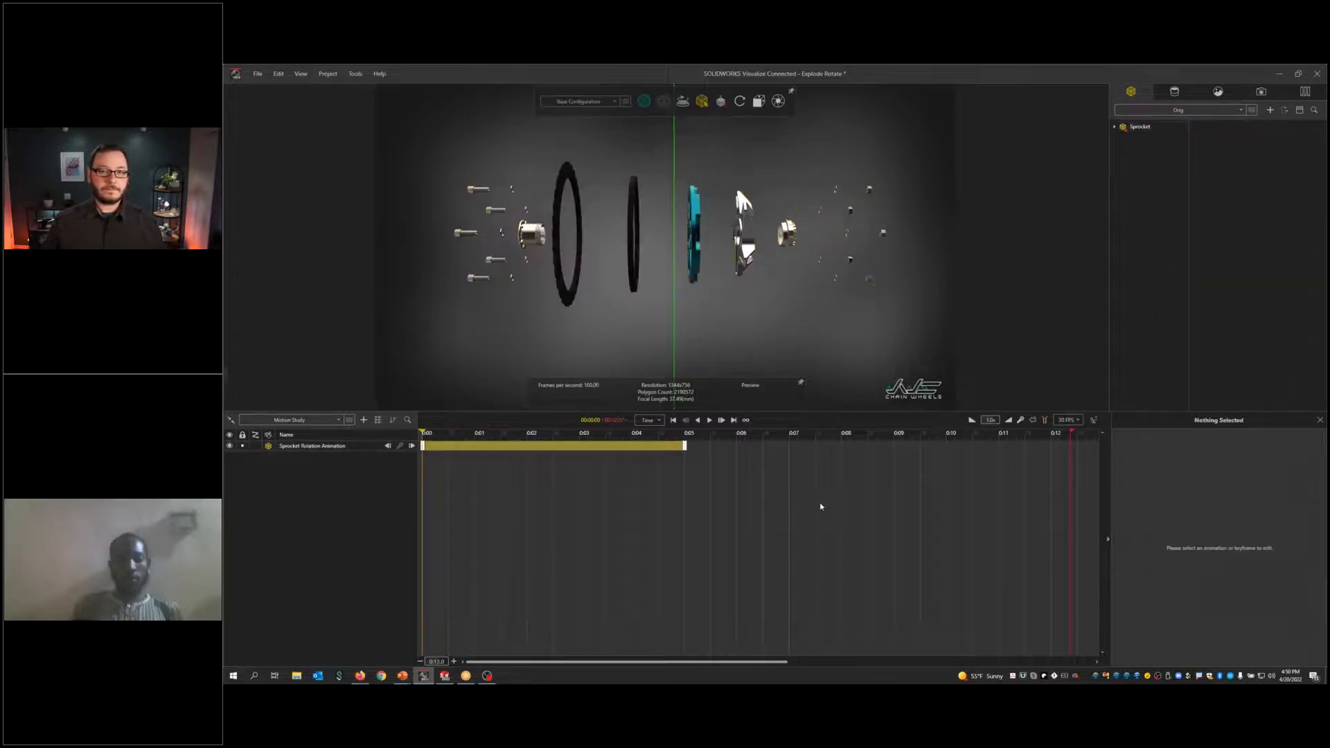
left_click(257, 75)
left_click(273, 243)
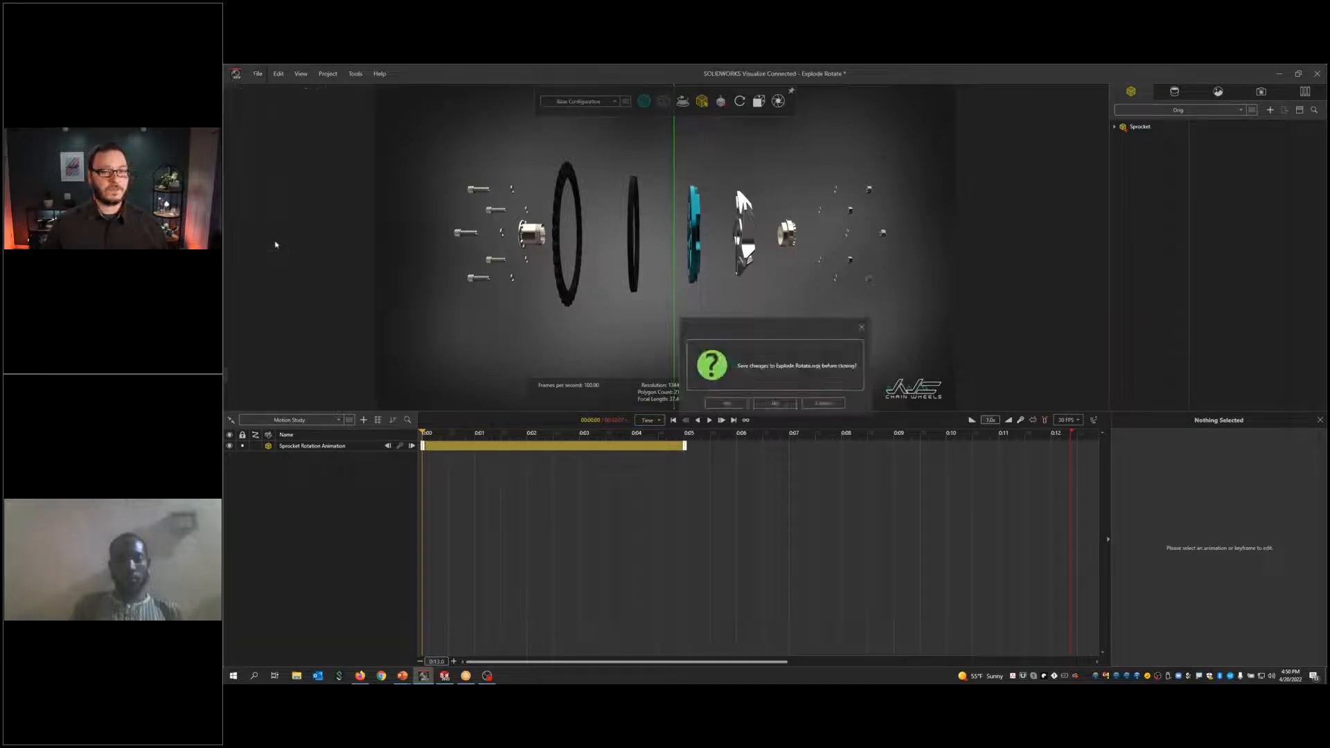
left_click(783, 405)
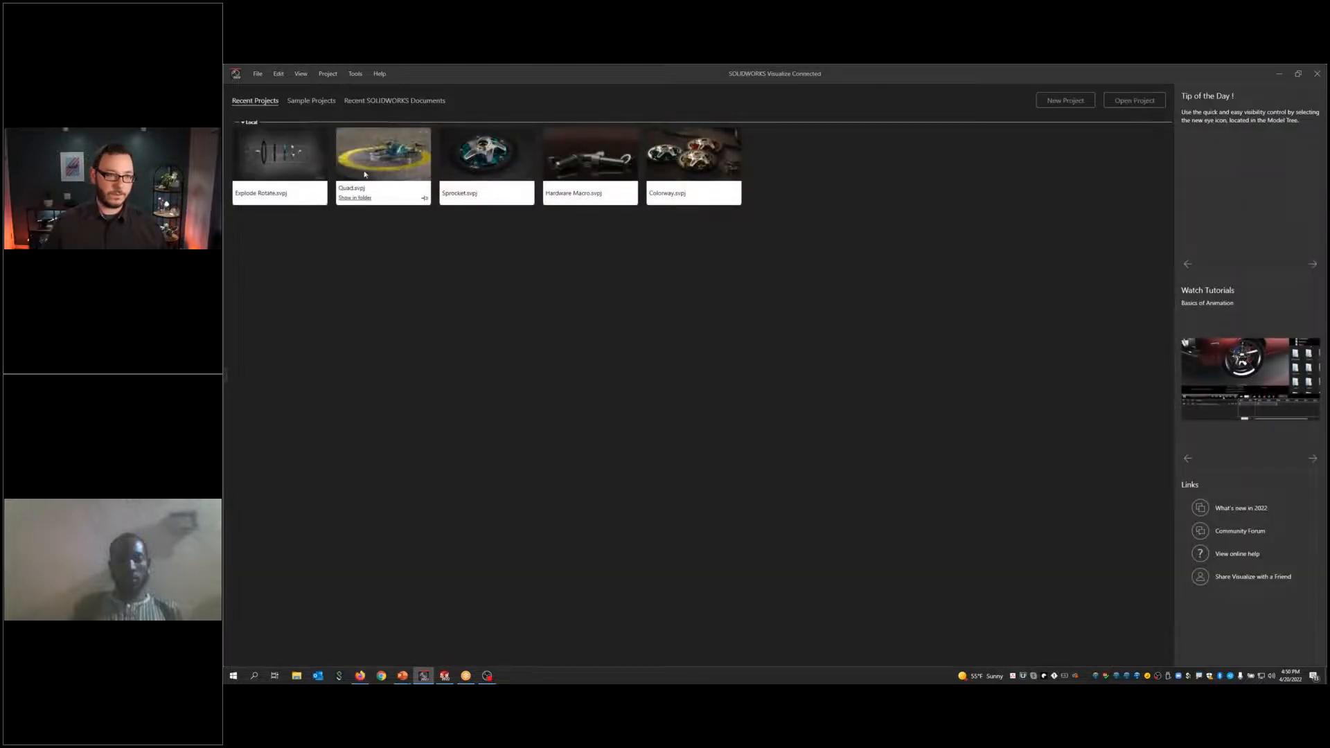
left_click(365, 174)
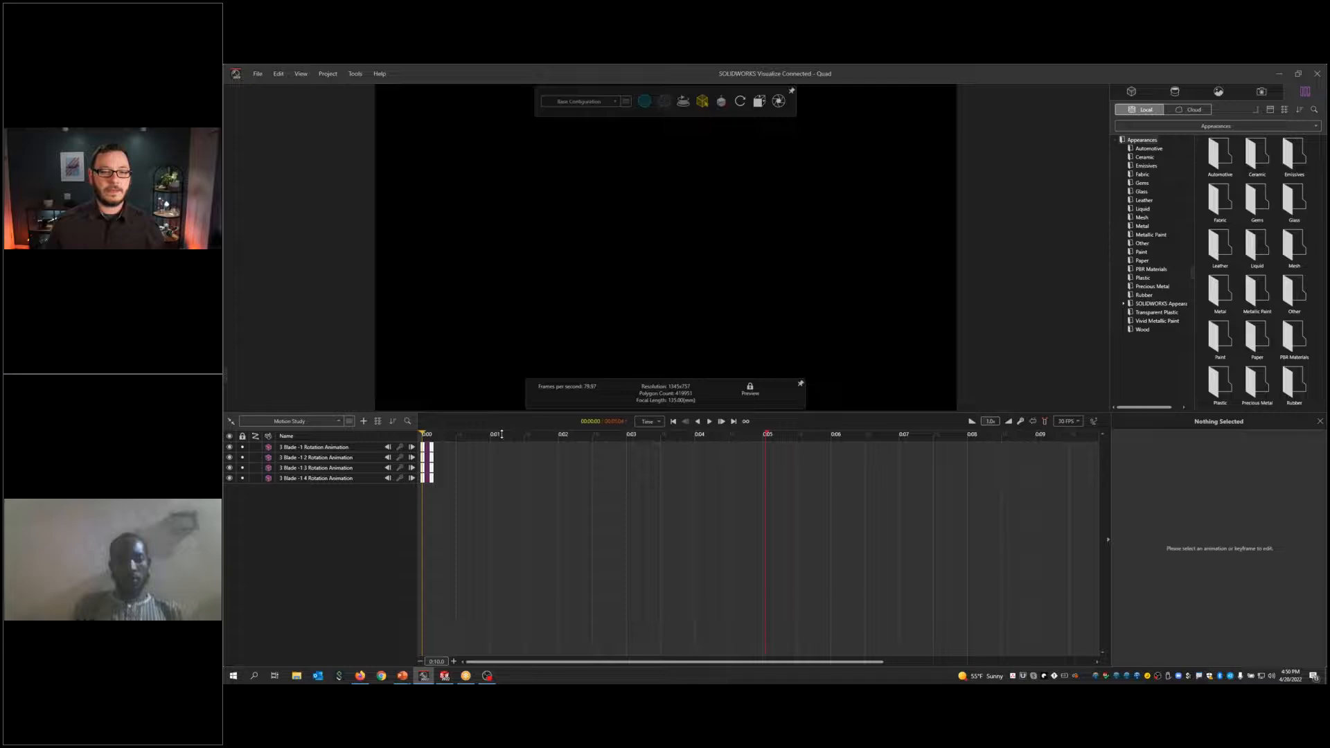
Step: Enlarge the viewport, show the model tree and scrub the timeline to preview the quadcopter's blade rotations
left_click_drag(501, 435, 502, 451)
left_click(1131, 91)
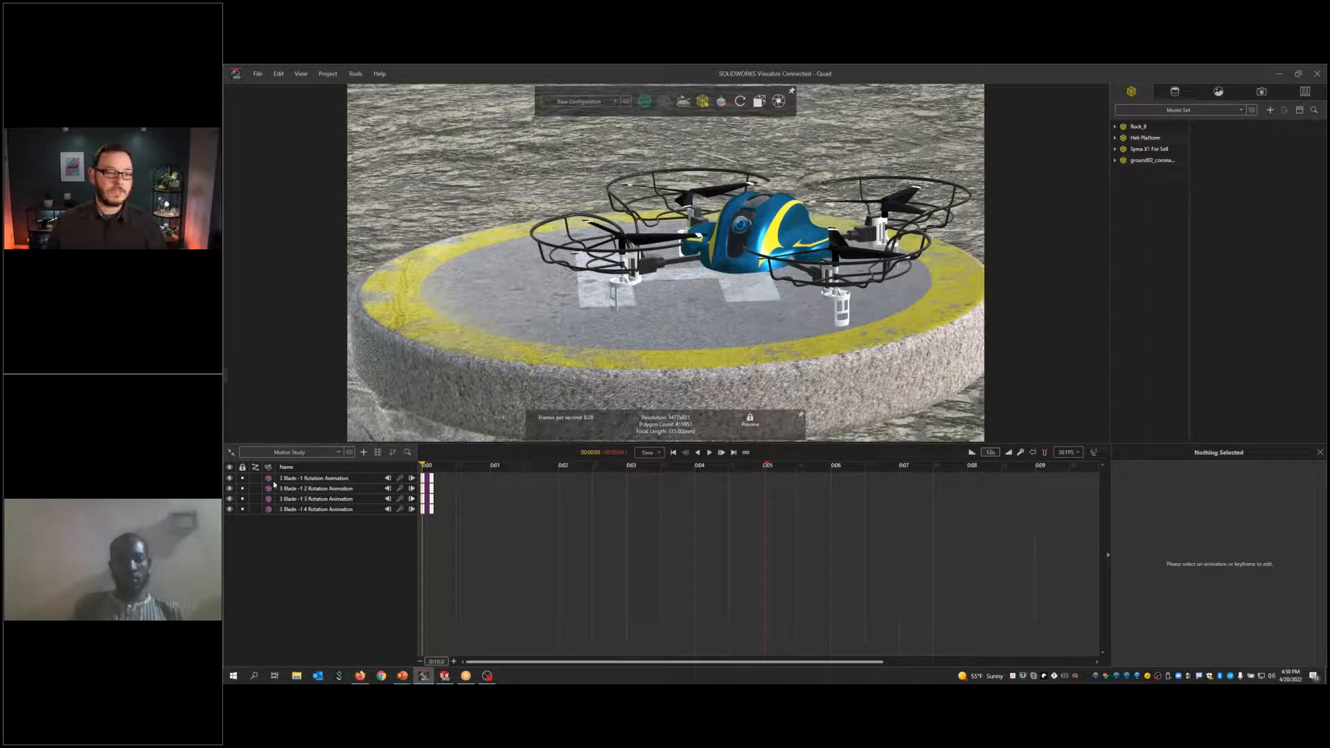
left_click(425, 468)
left_click_drag(426, 468, 426, 472)
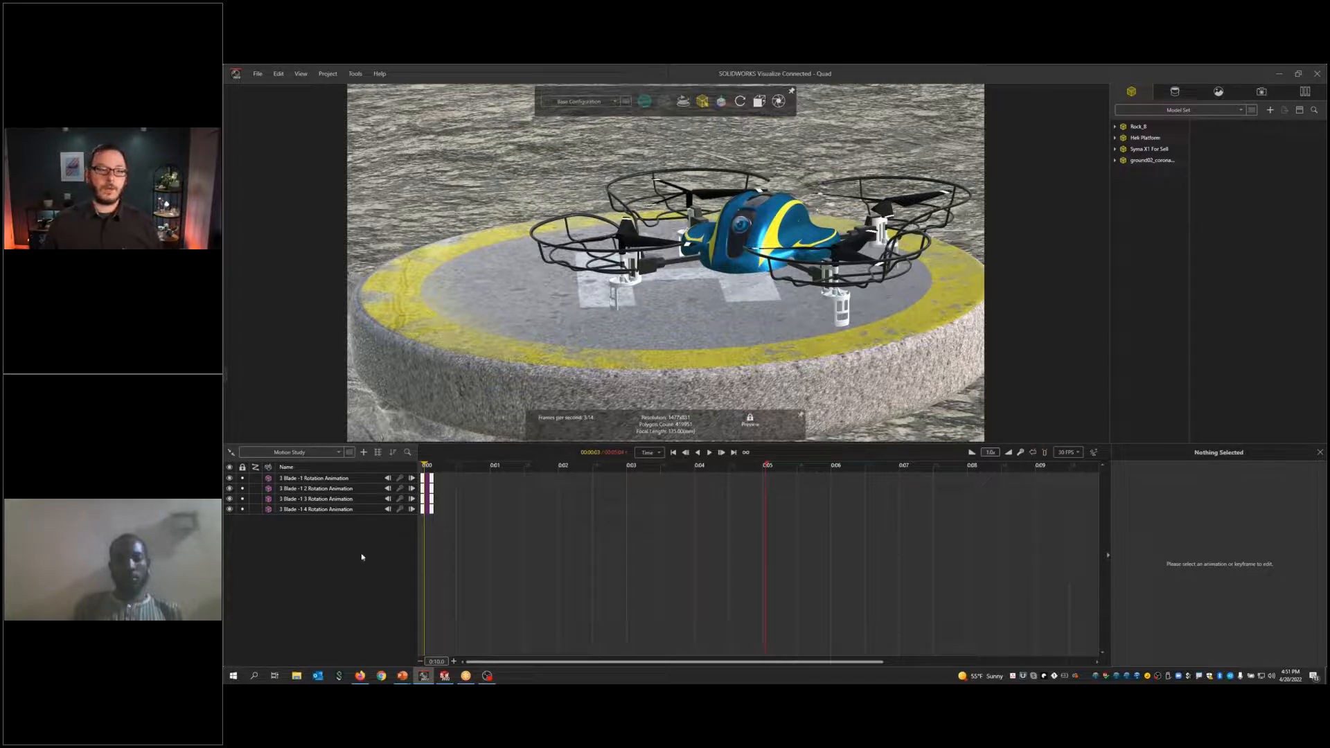
Step: Inspect the first blade's rotation animation and the contents of the Frame Plate group in the model tree
left_click(304, 484)
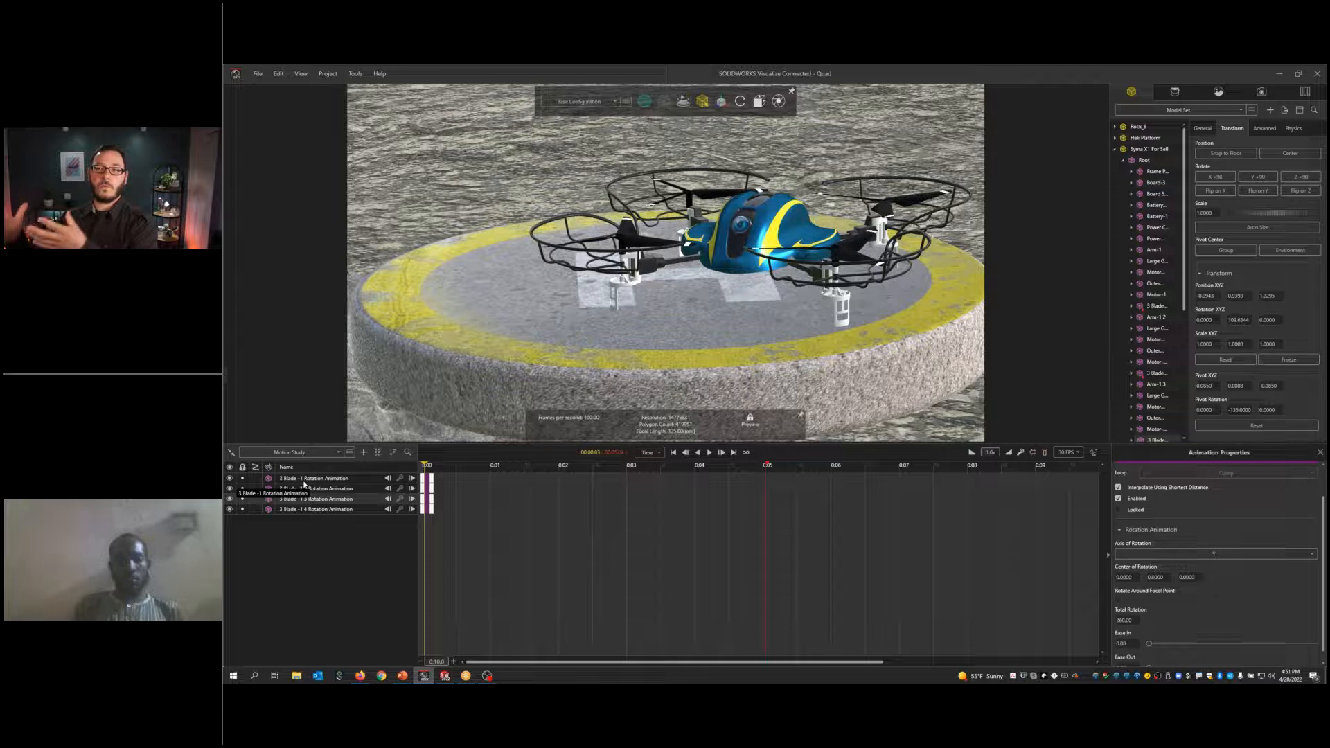
left_click(1132, 175)
mouse_move(1151, 185)
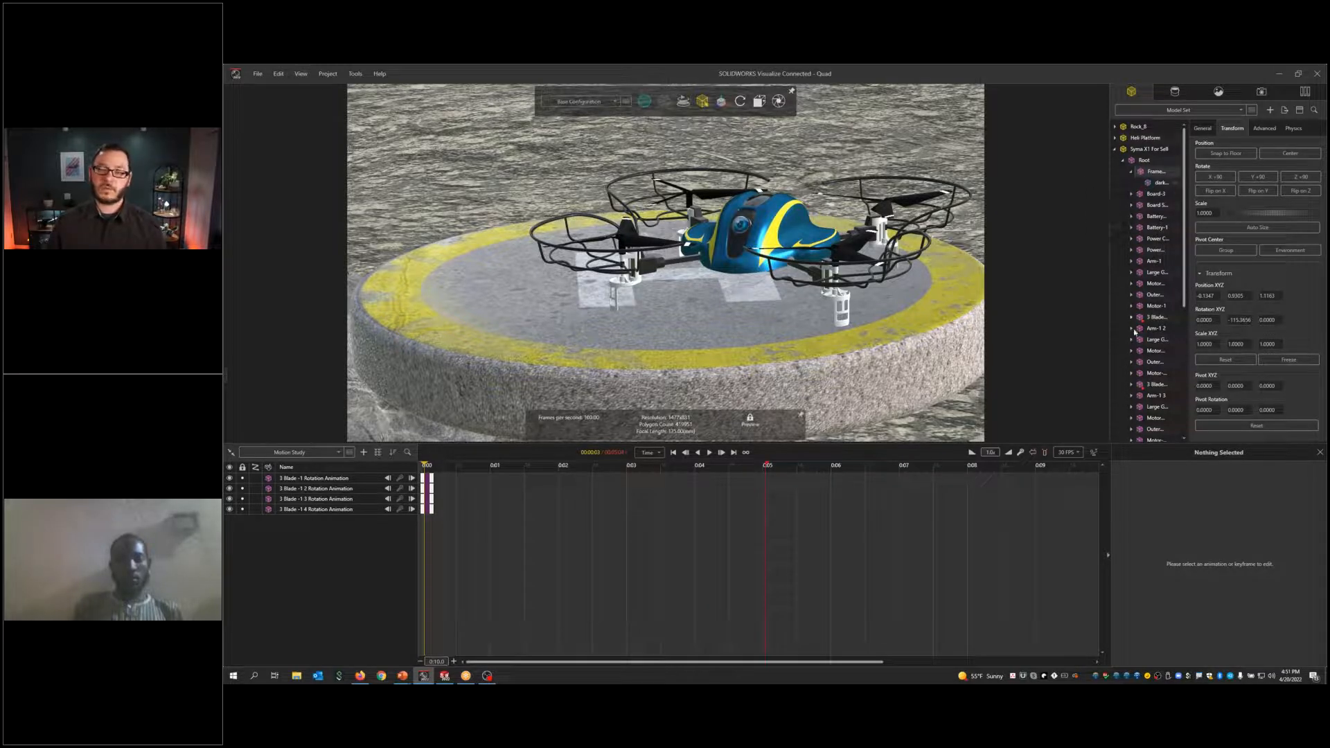
left_click(1130, 172)
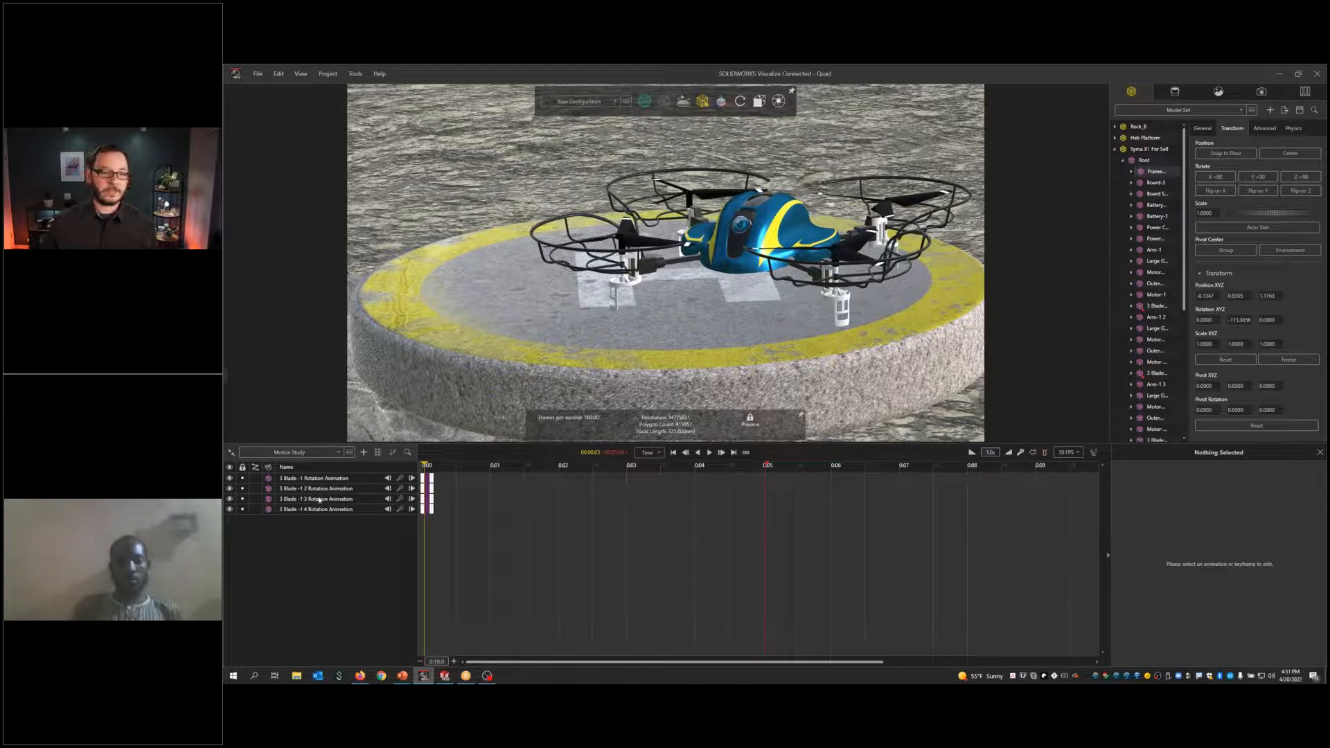
Step: Delete all four 3 Blade rotation animations from the motion study timeline
left_click(289, 510)
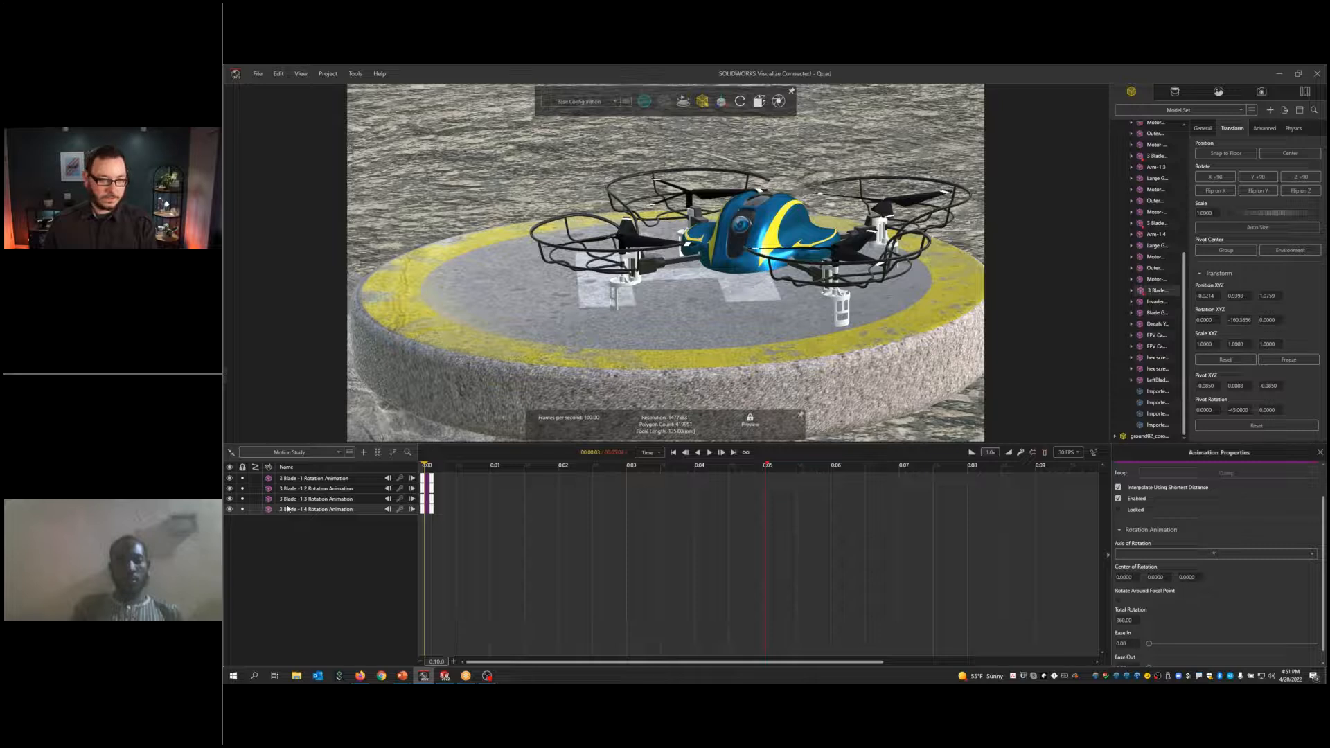
key("Delete")
left_click(286, 498)
key("Delete")
left_click(287, 488)
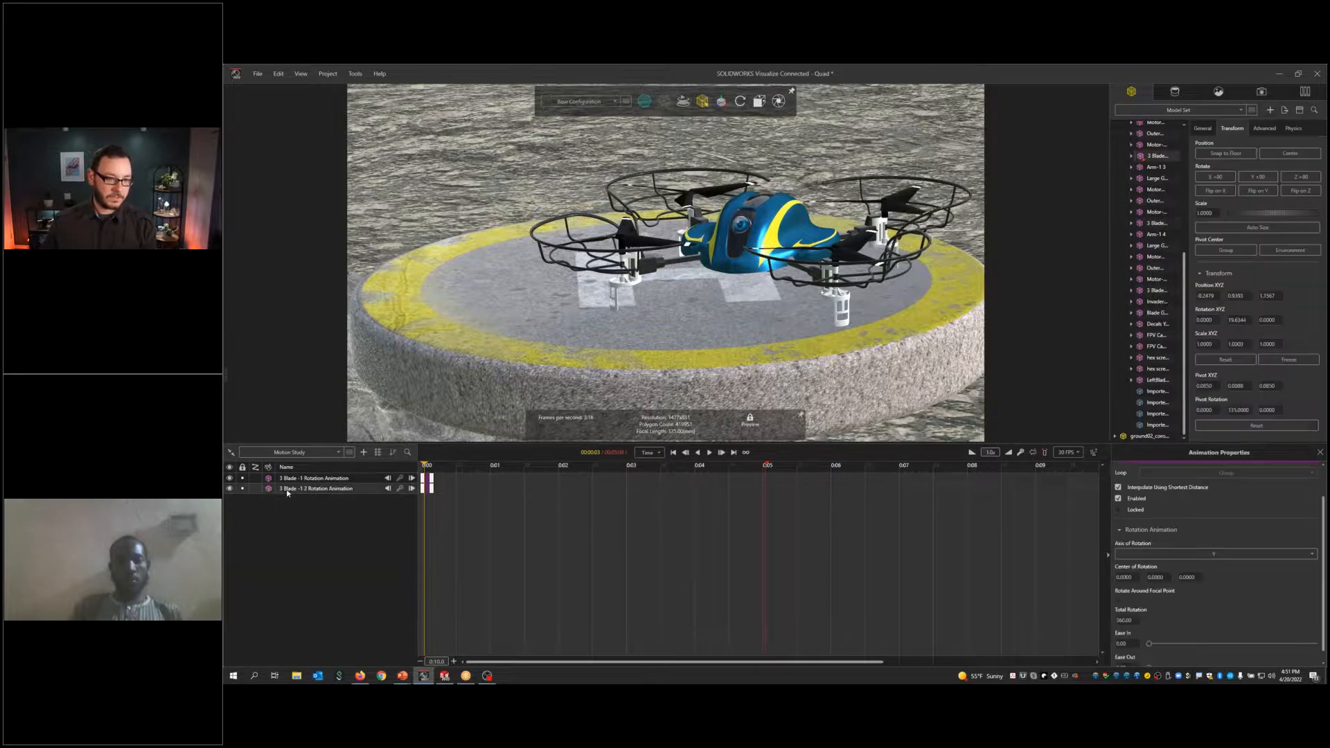
key("Delete")
left_click(287, 479)
key("Delete")
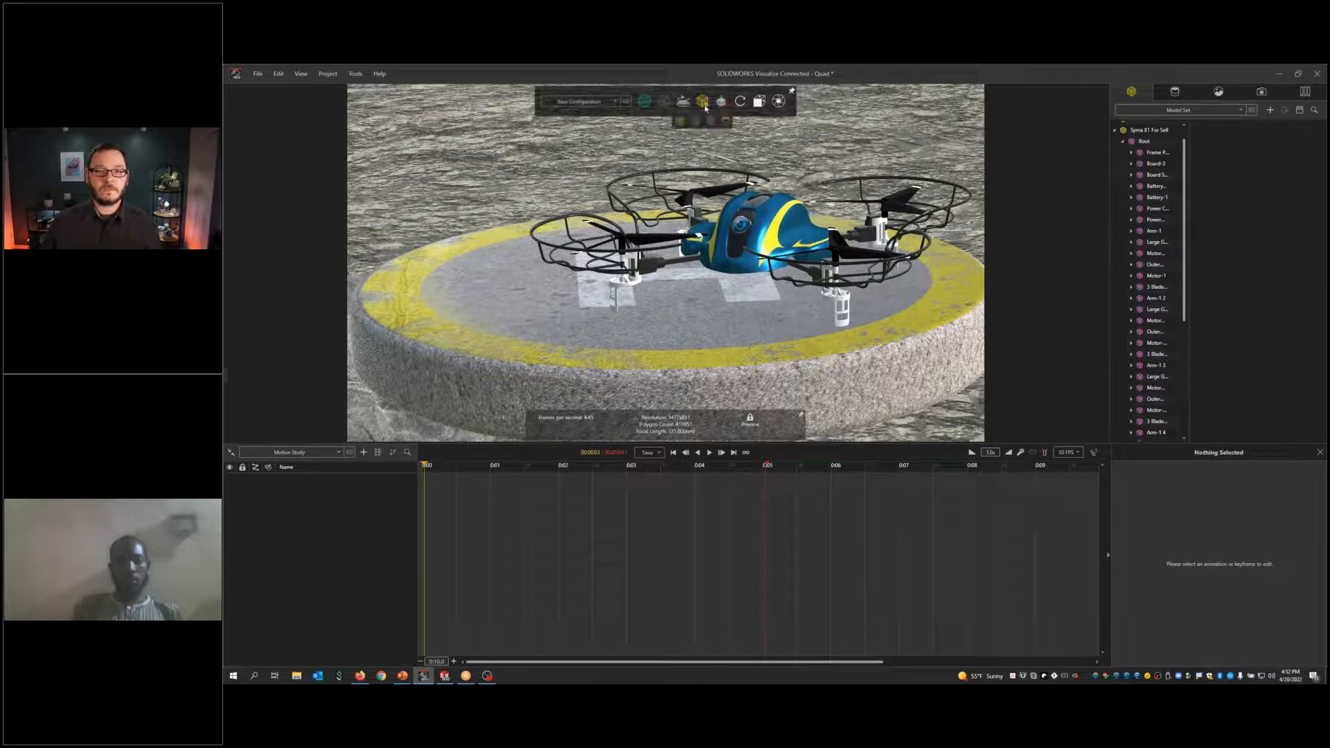
Step: Set the selection mode to Group and select all four of the quadcopter's blade groups together
left_click(710, 121)
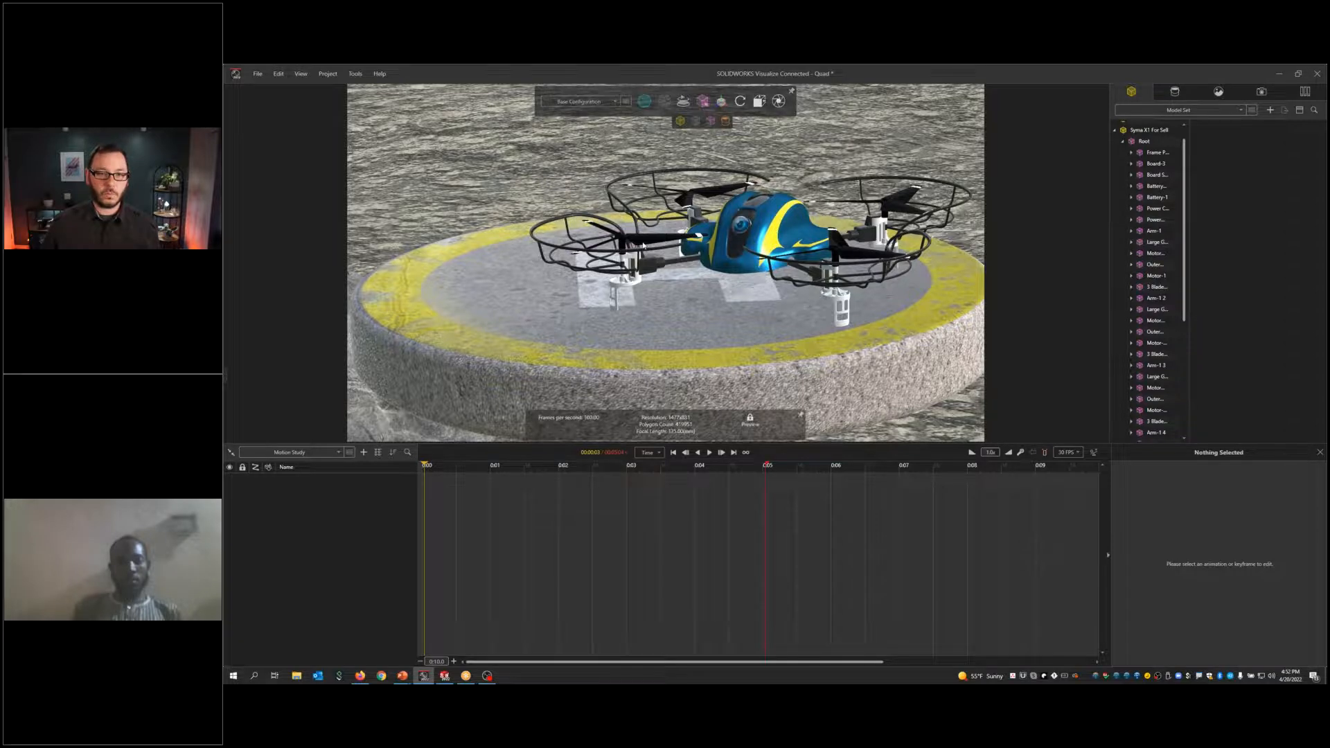
left_click(643, 245)
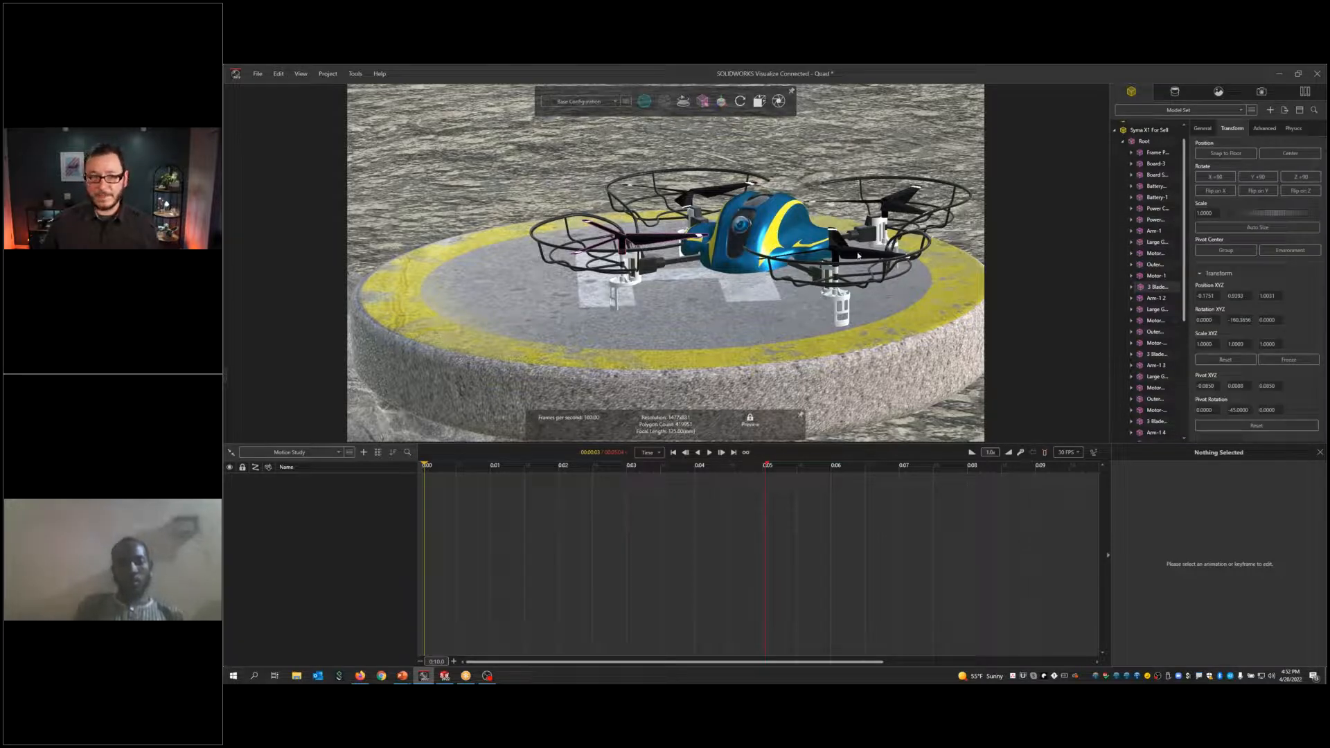
left_click(902, 202)
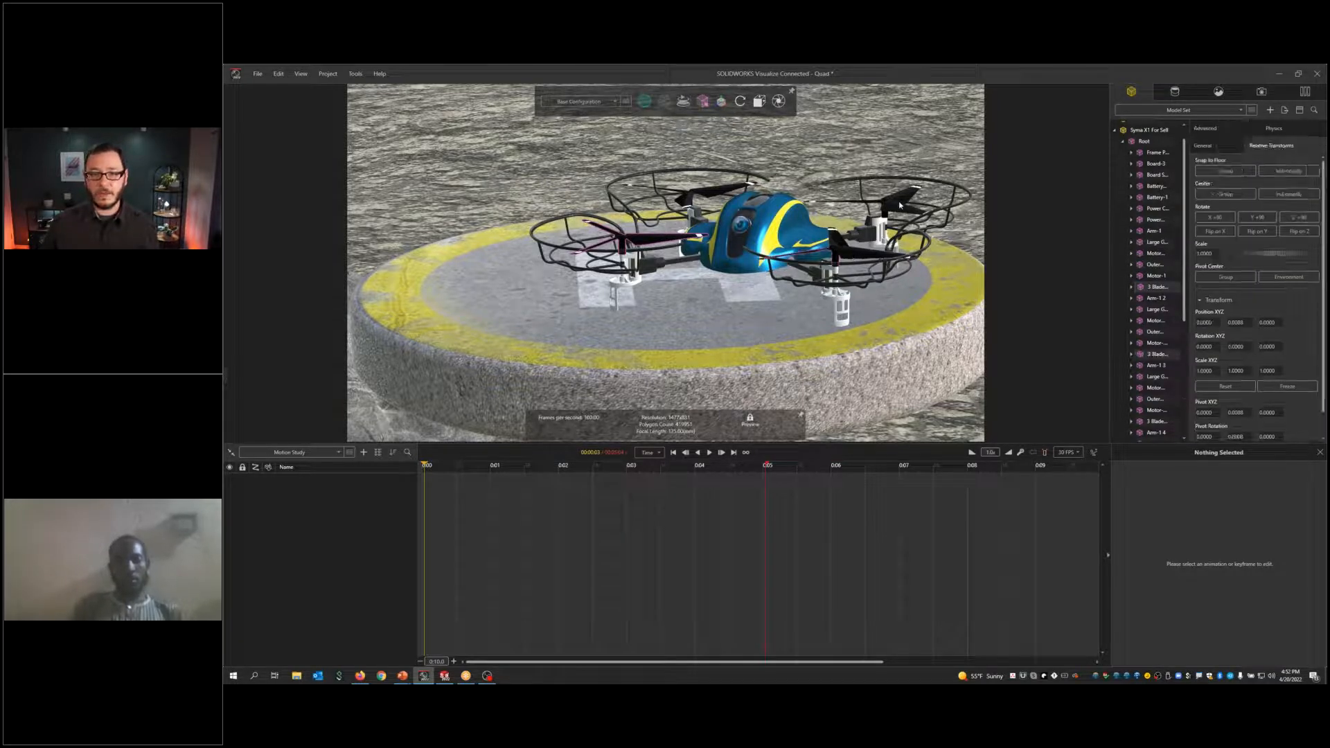
left_click(721, 192, "ctrl")
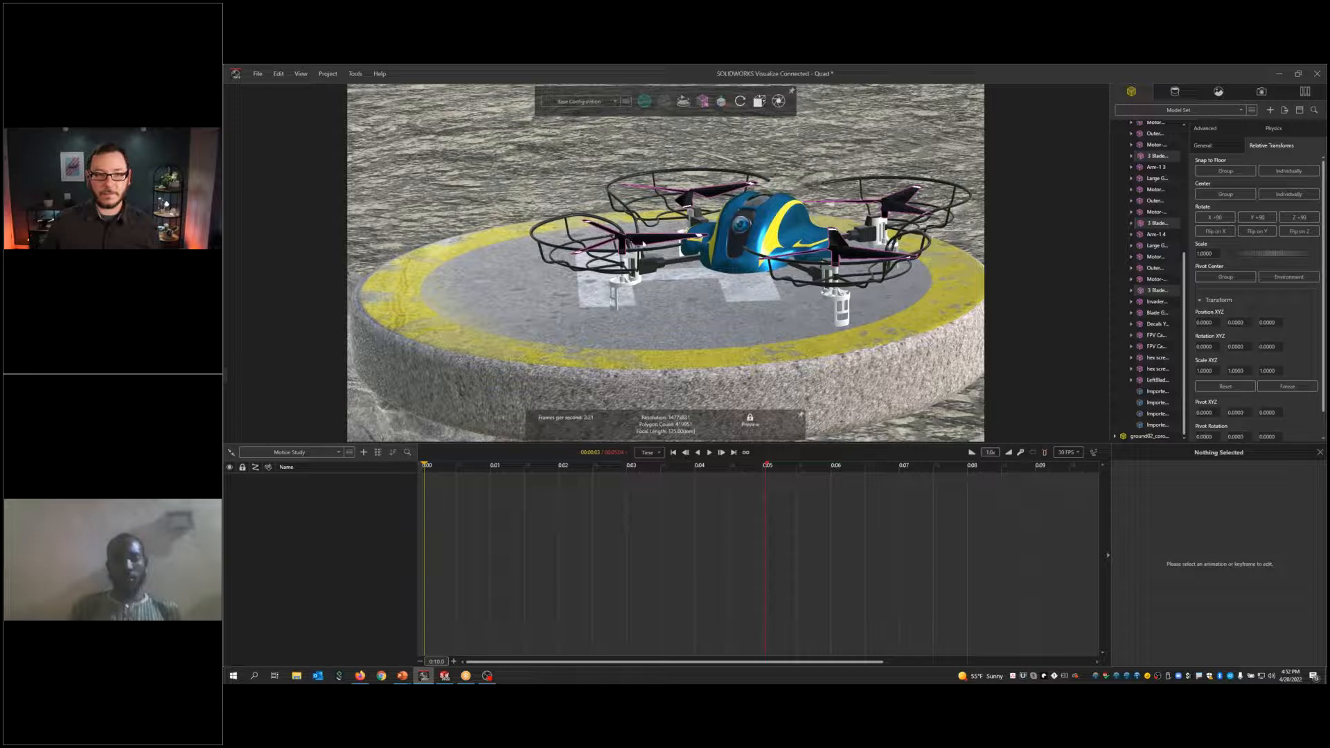
Step: Add the four selected blade groups to a new group
right_click(584, 242)
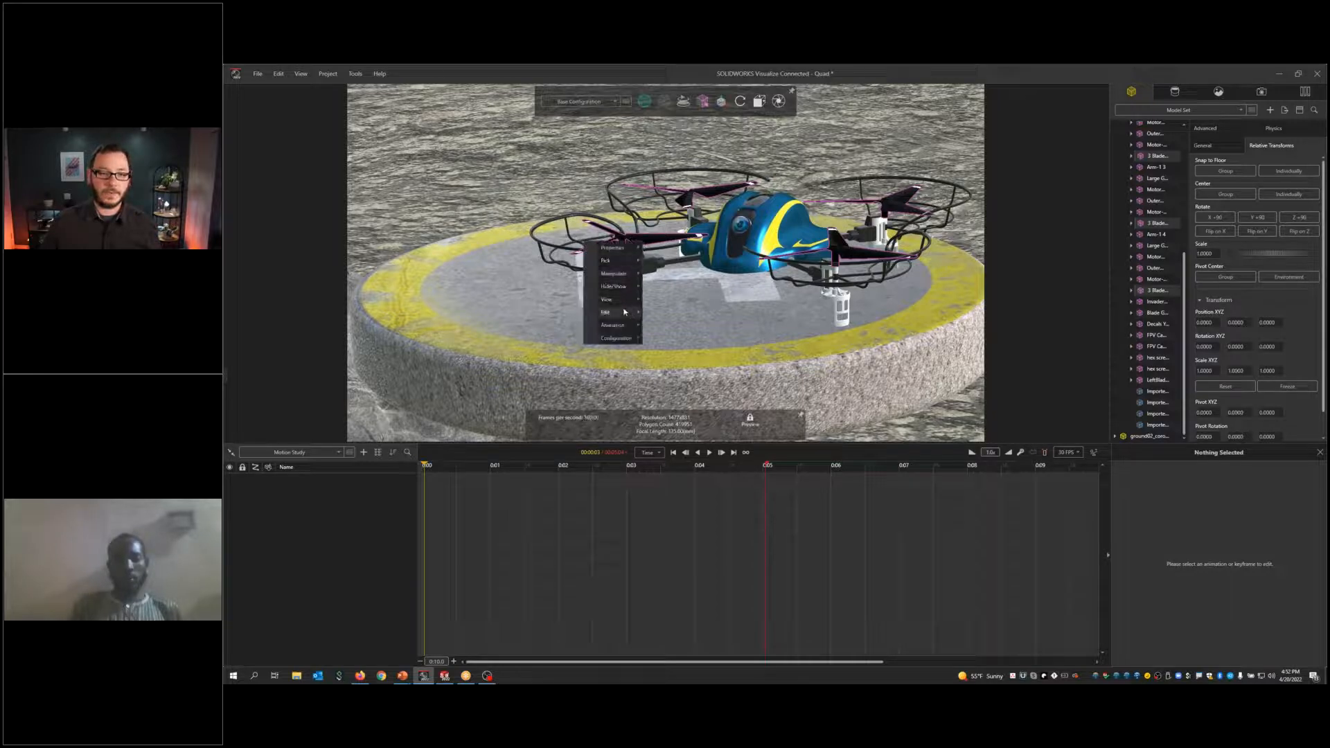
mouse_move(603, 313)
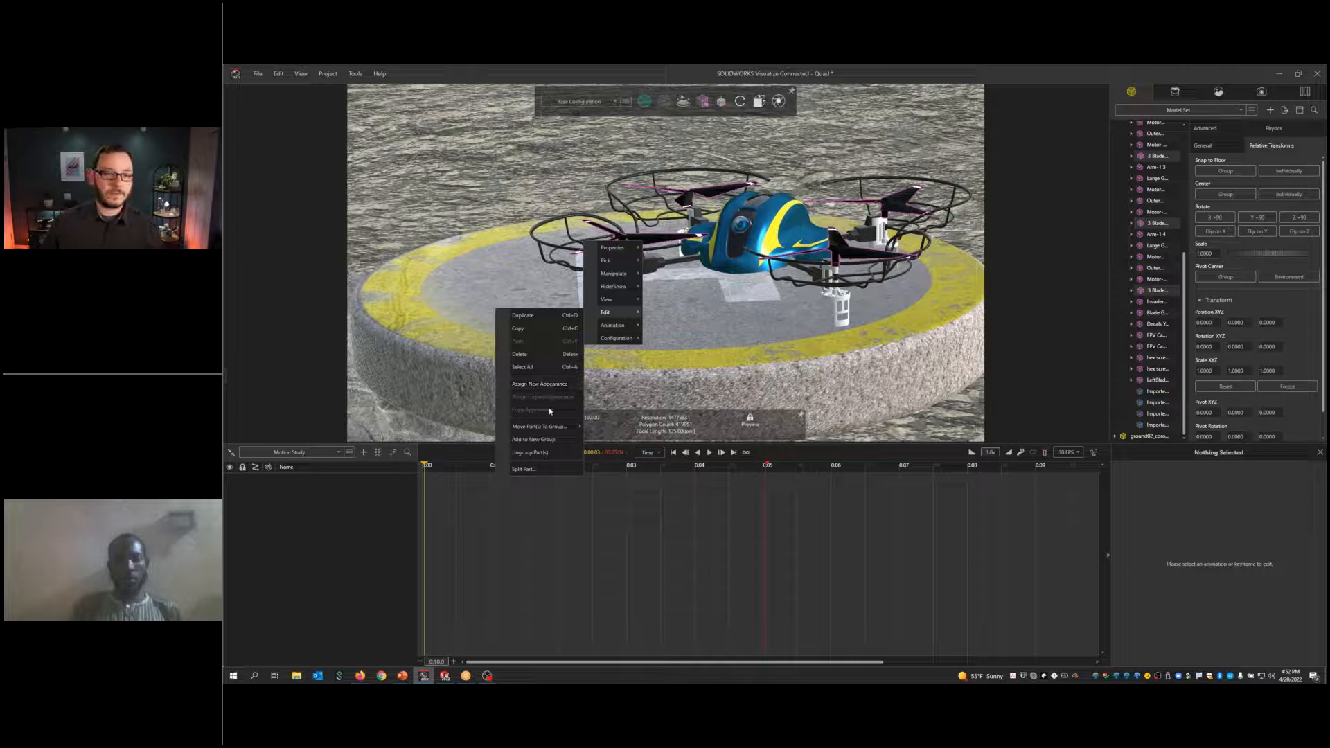
mouse_move(548, 425)
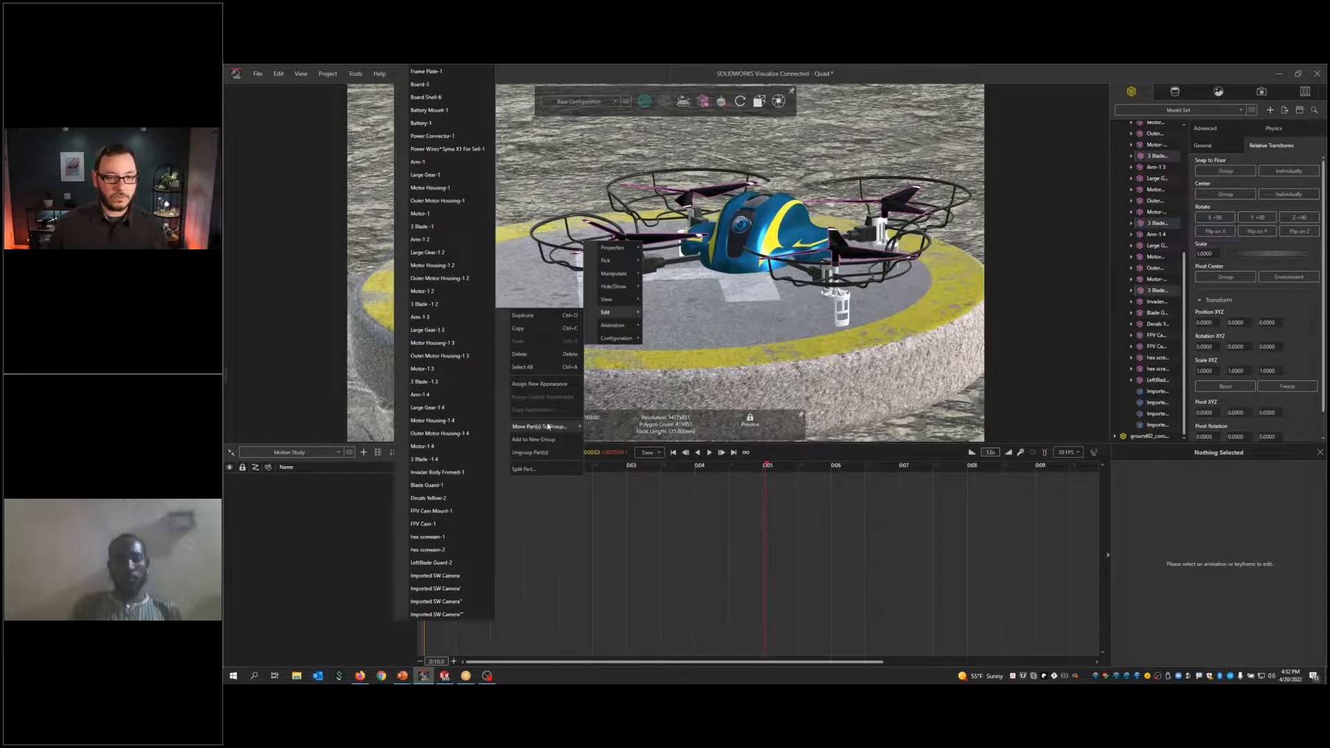
left_click(539, 439)
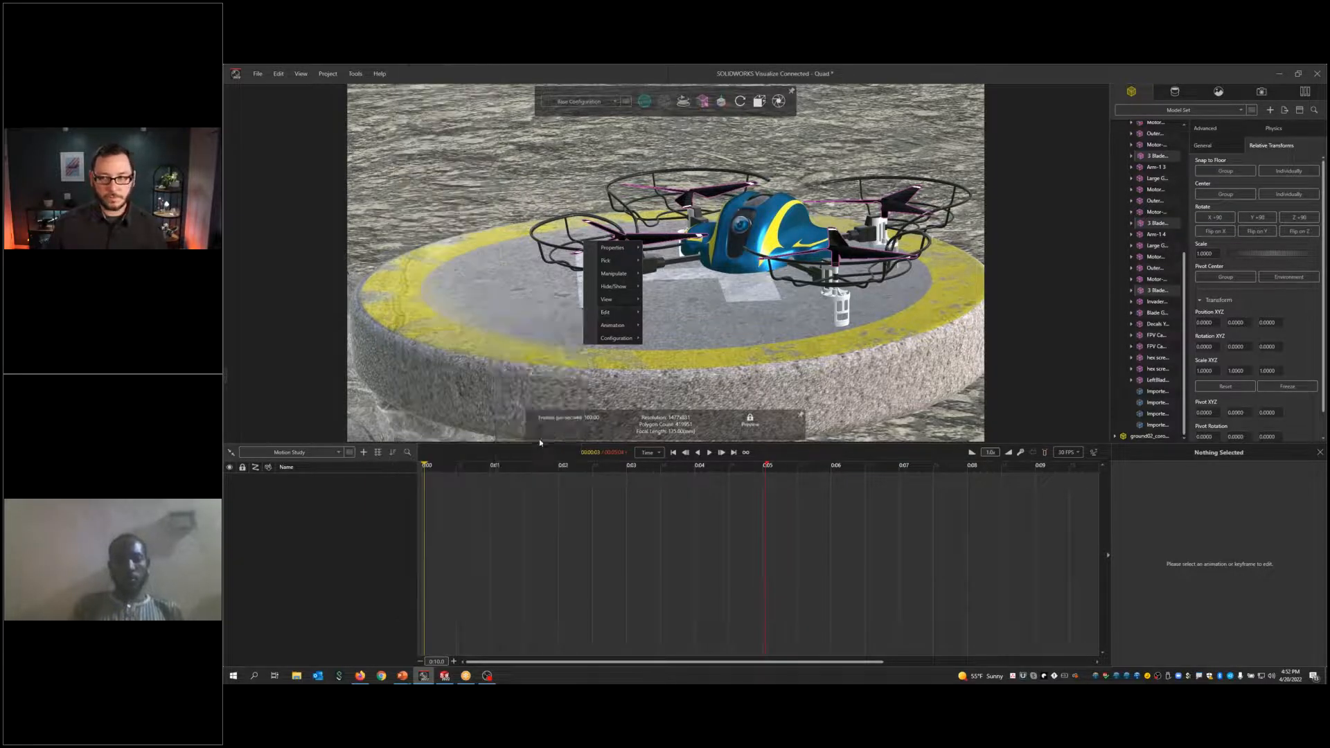
Step: Expand the first 3 Blade group in the model tree and add its dark and white parts to a new group
scroll(1141, 307, "up", 5)
scroll(1142, 307, "up", 3)
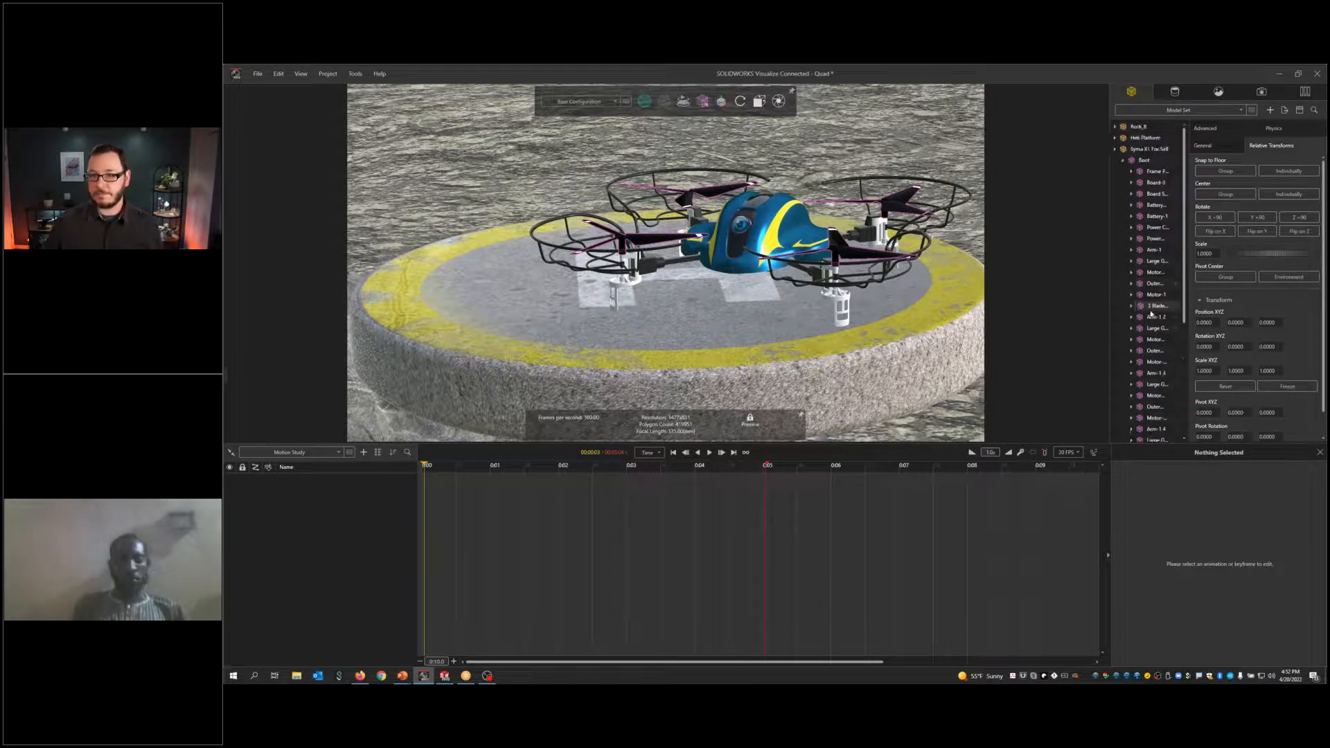
left_click(1134, 310)
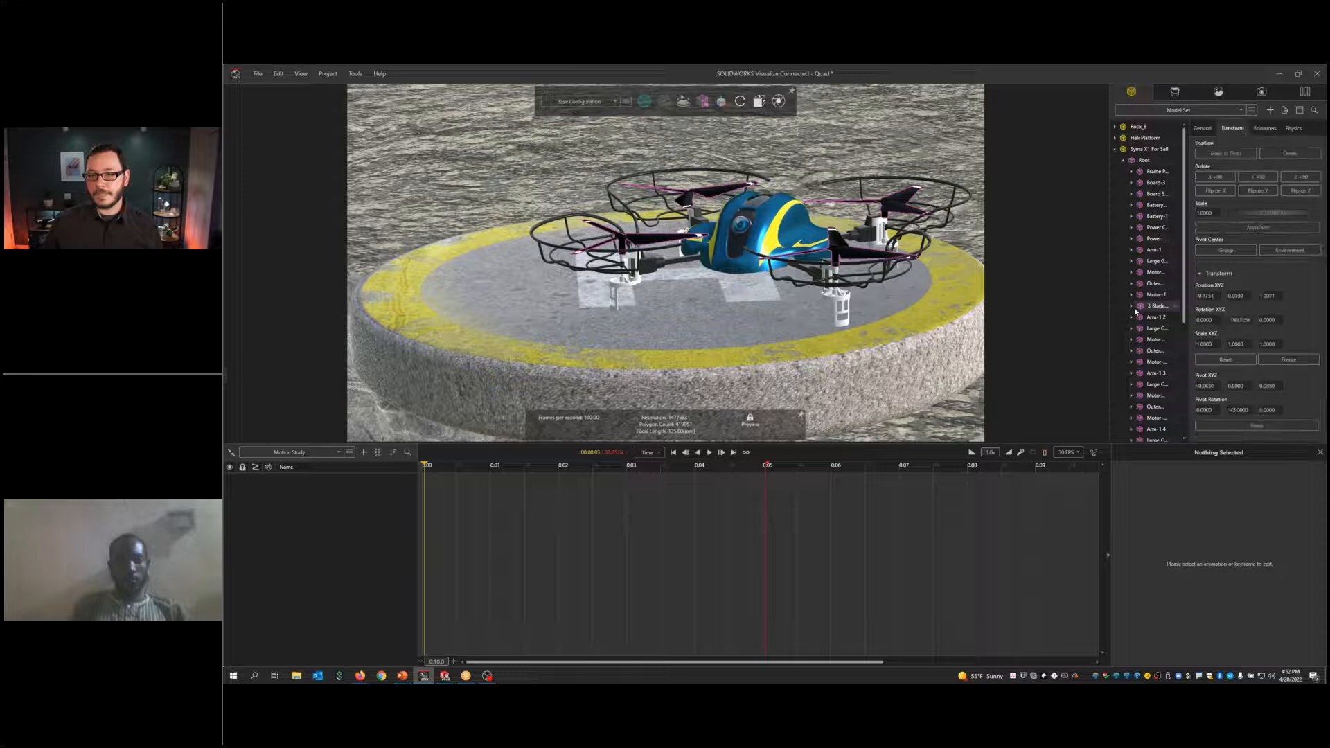
left_click(1132, 306)
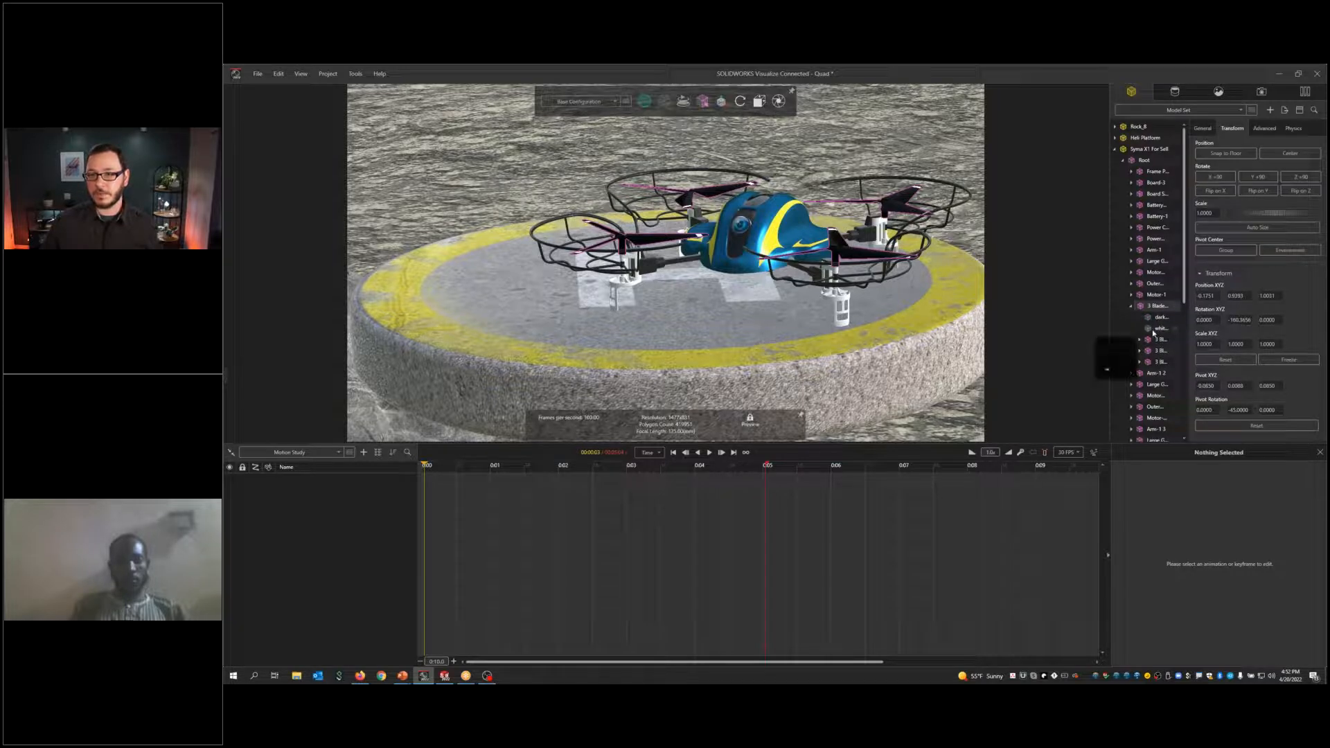
left_click(1153, 320, "ctrl")
right_click(1155, 321)
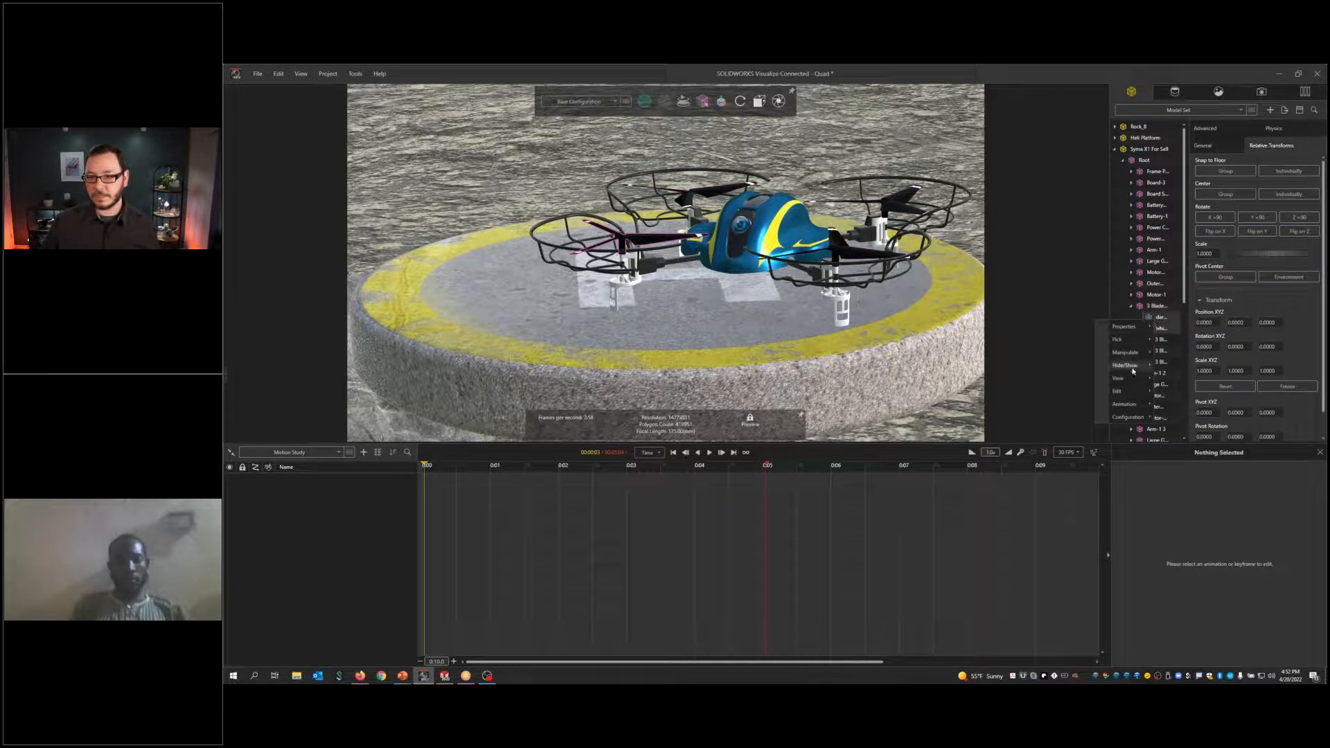
mouse_move(1126, 397)
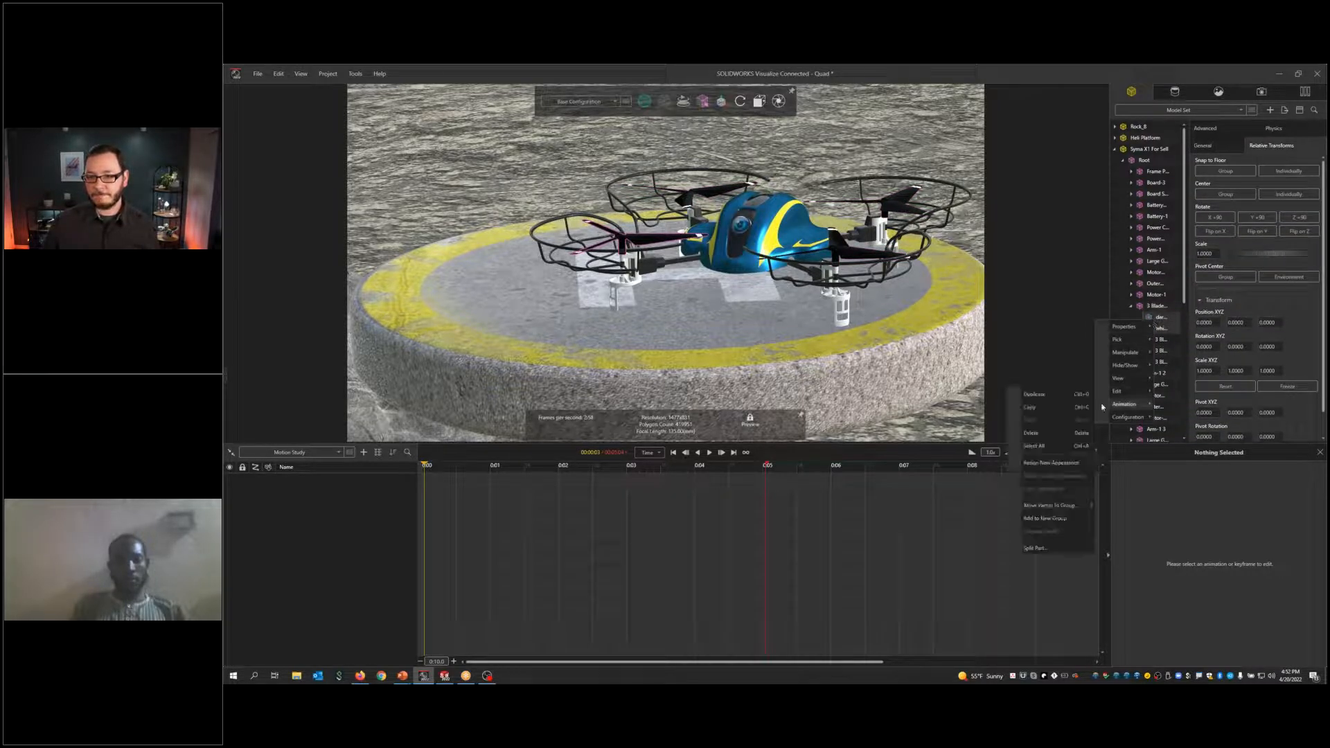
left_click(1050, 518)
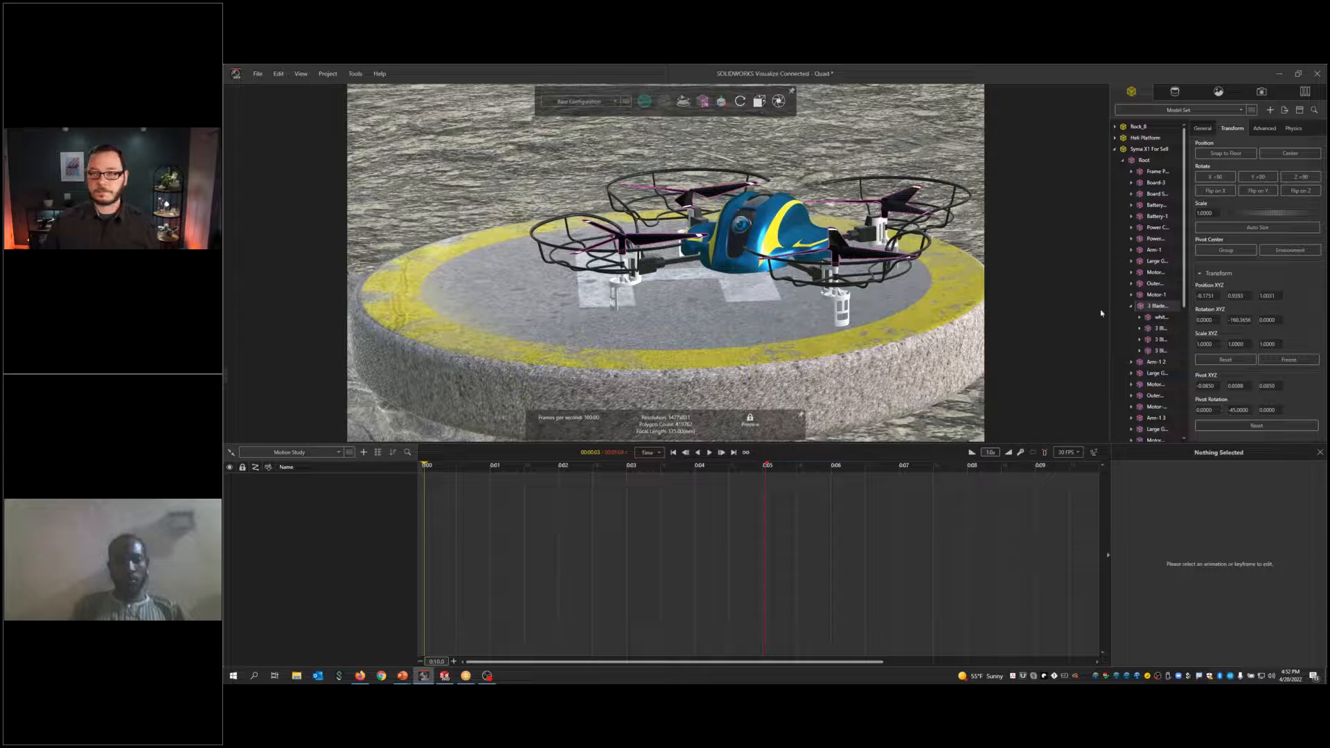
Step: Check each of the four subgroups inside the 3 Blade group to identify which quadcopter blade it covers
left_click(1159, 317)
left_click(1158, 331)
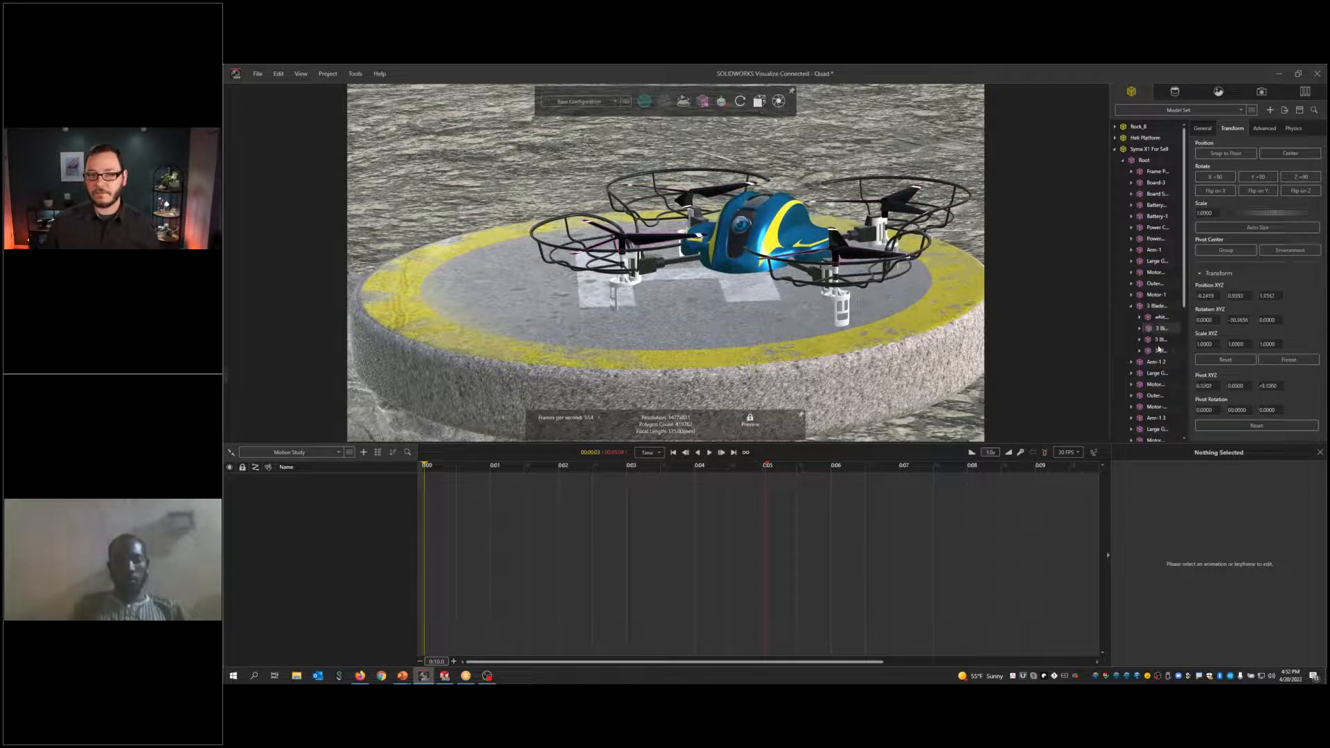
left_click(1156, 330)
left_click(1158, 319)
left_click(1157, 328)
left_click(1157, 340)
left_click(1156, 351)
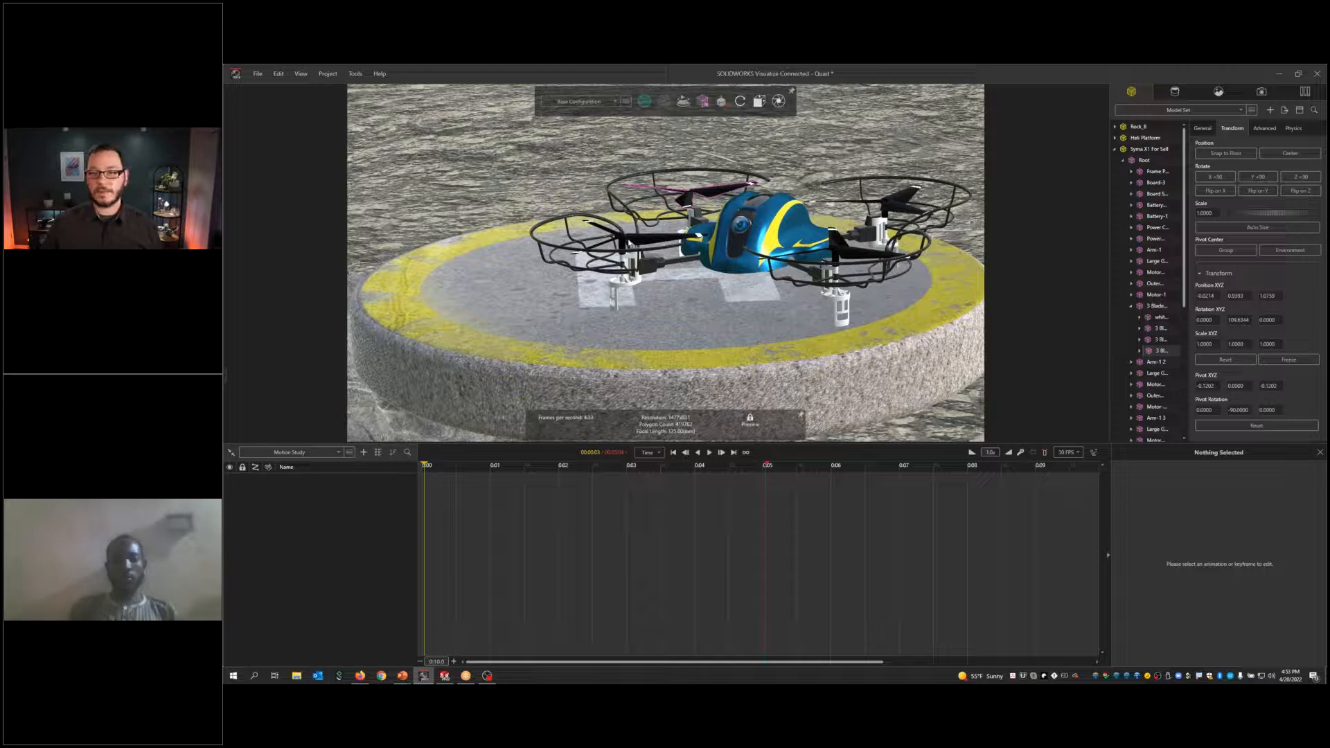
Step: Add a rotation animation to each of the four blade subgroups inside the 3 Blade group
left_click(1153, 319)
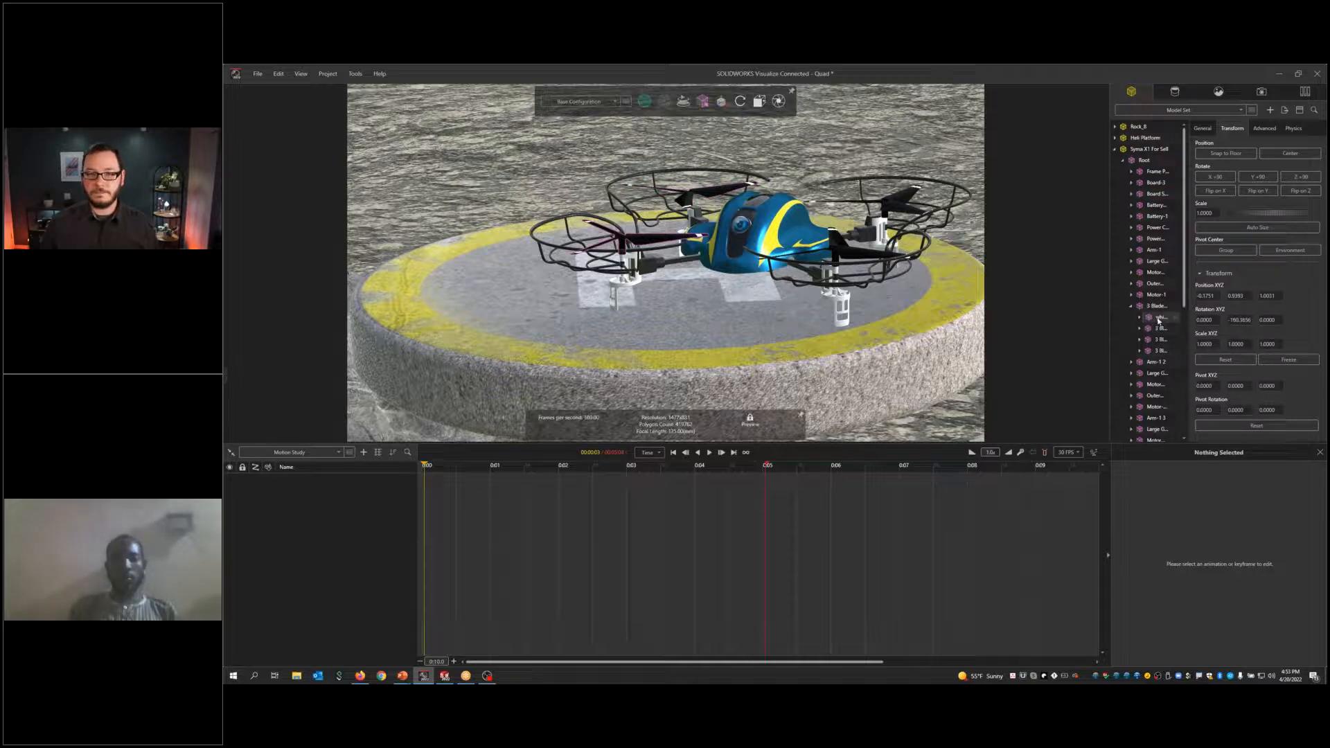
right_click(1152, 319)
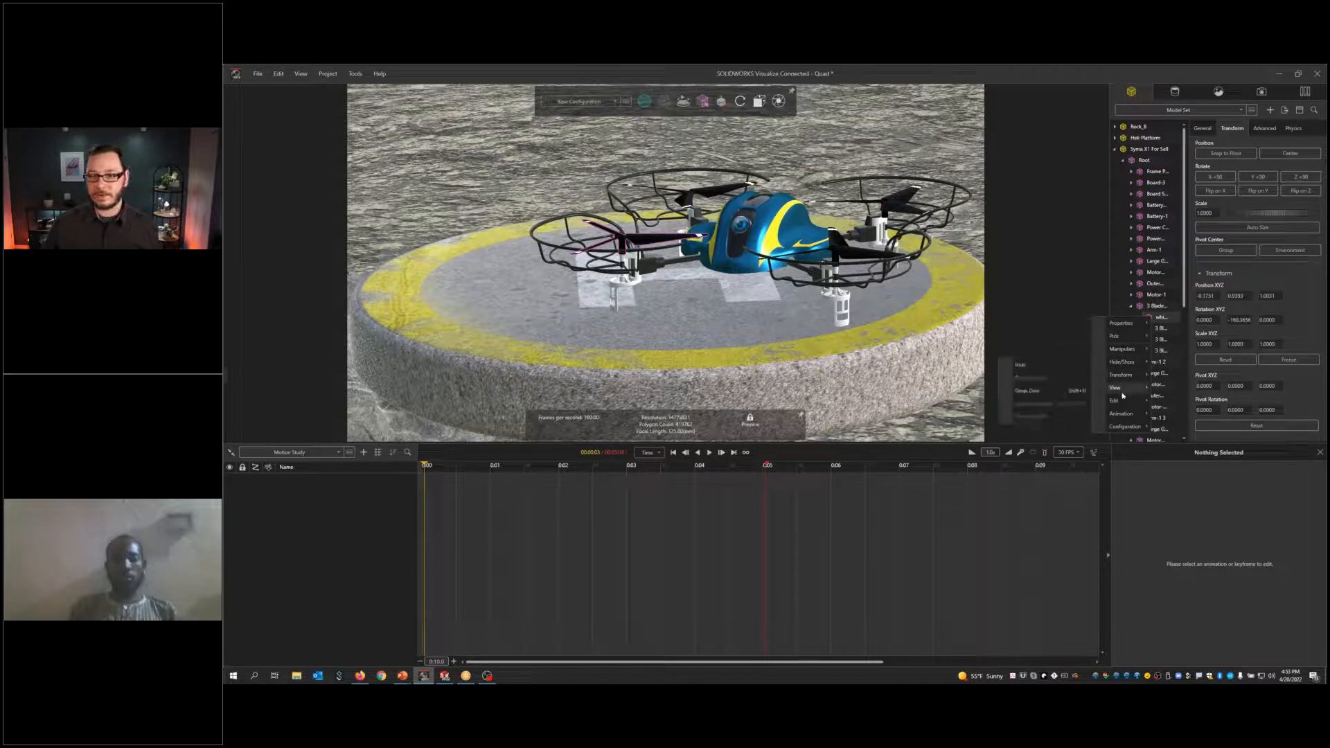
left_click(1058, 433)
right_click(1155, 328)
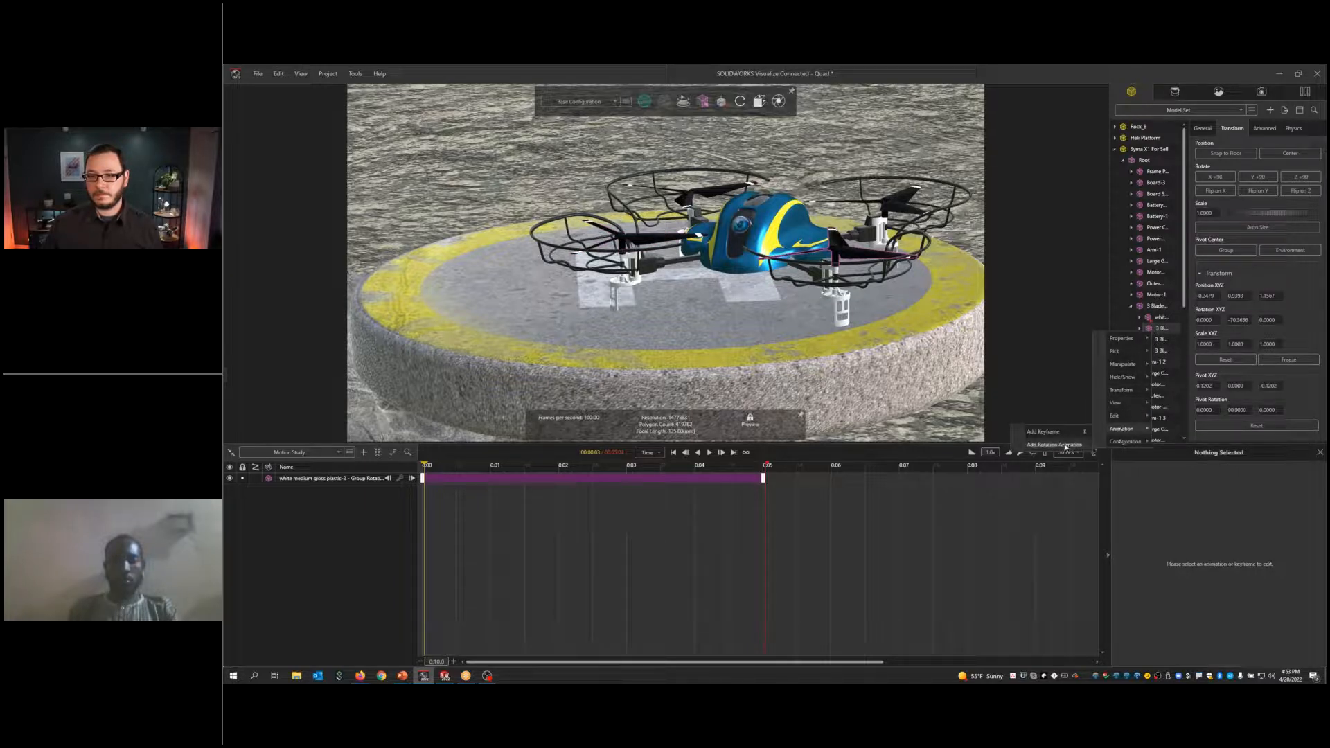
left_click(1058, 435)
right_click(1157, 340)
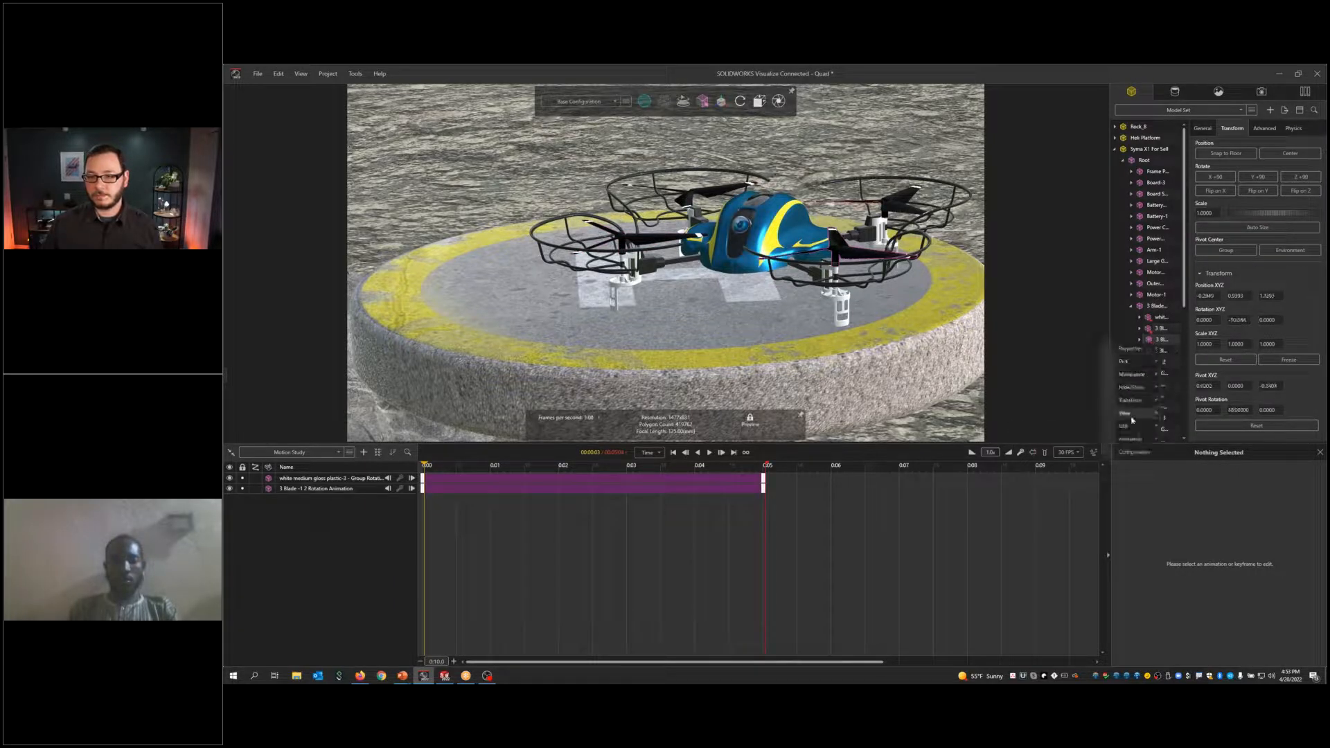
mouse_move(1132, 439)
left_click(1061, 455)
right_click(1157, 351)
mouse_move(1131, 446)
left_click(1076, 464)
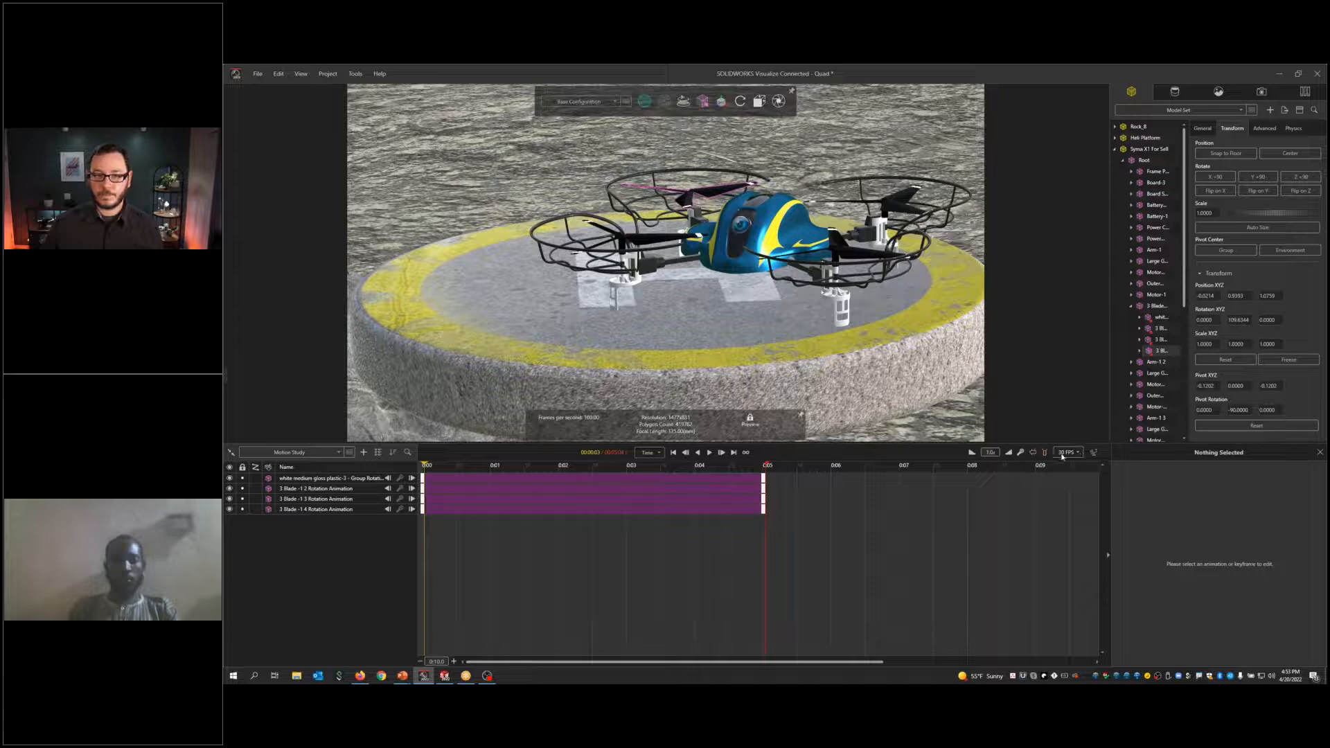
Step: Play the motion study to preview the spinning blades, and return the playhead to the start
key("space")
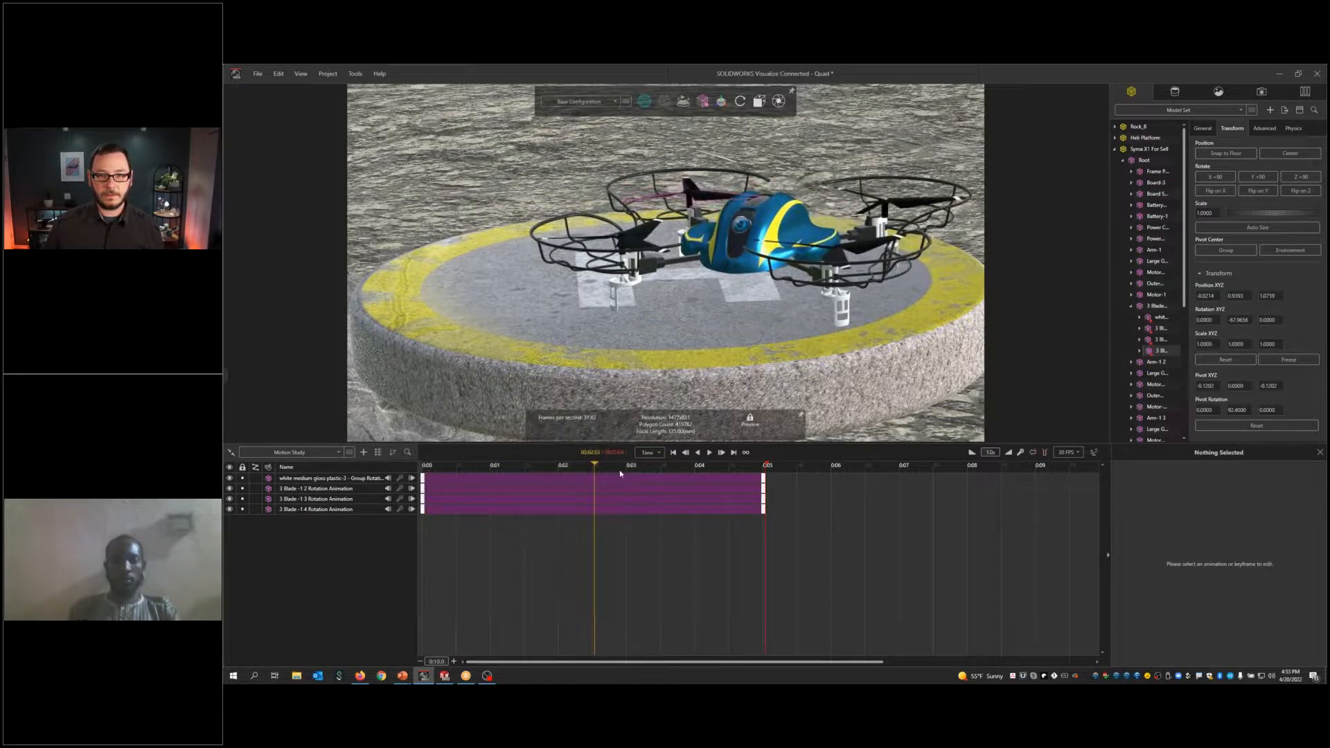
left_click_drag(633, 475, 540, 482)
left_click_drag(470, 483, 420, 487)
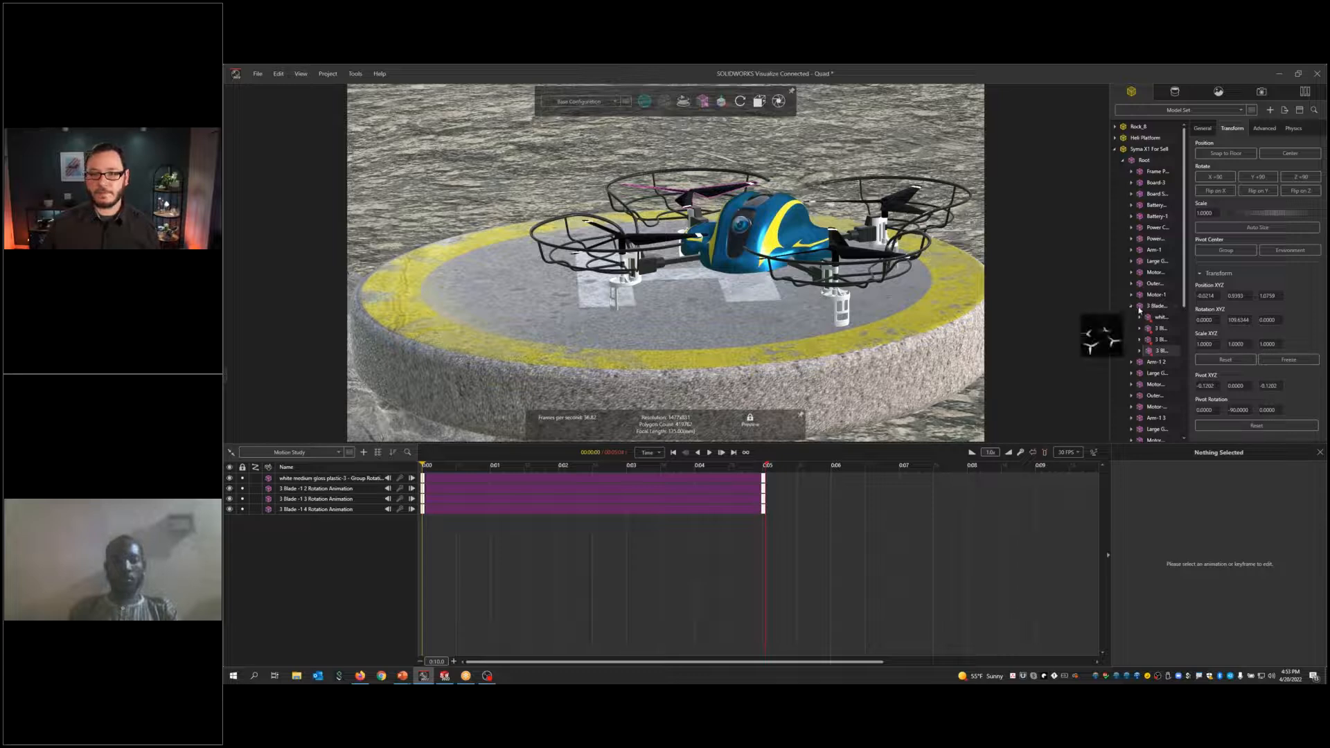
Step: Add a keyframe at time zero for the parent 3 Blade group that contains all four blades
left_click(1150, 305)
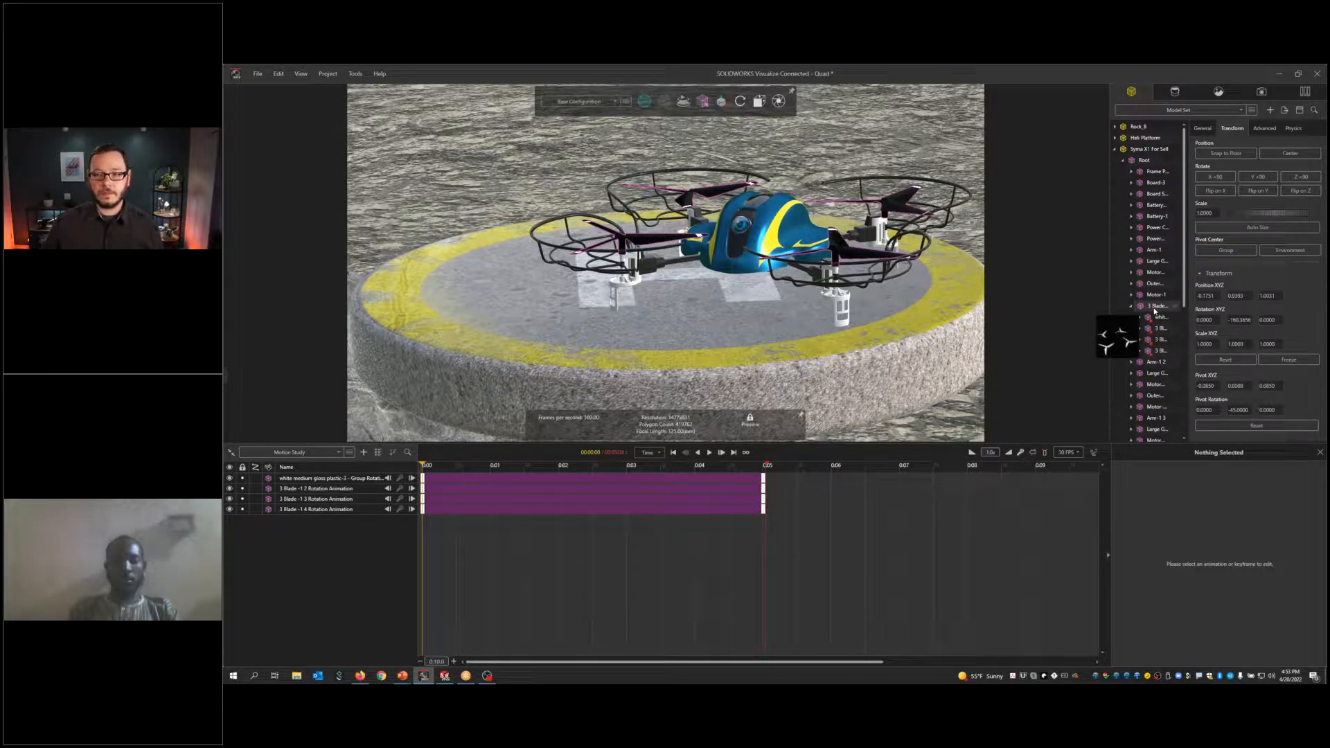
right_click(1153, 309)
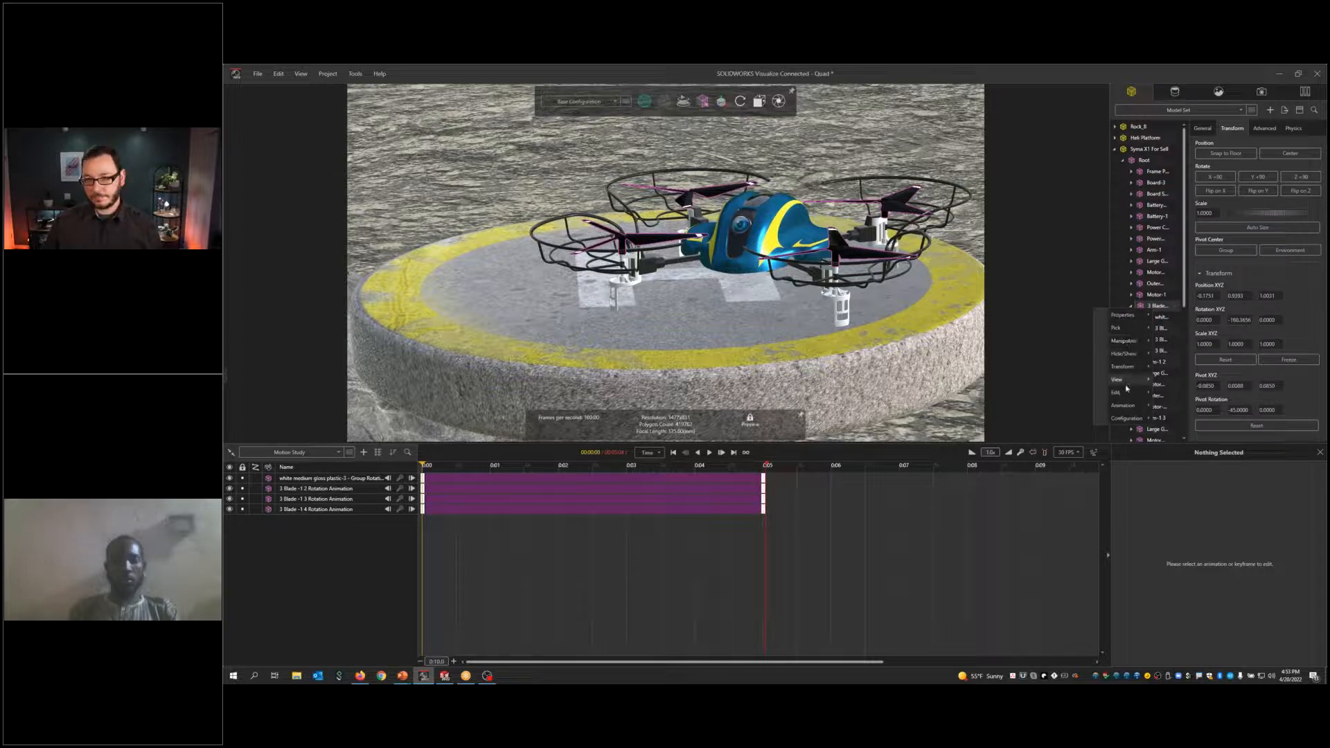
mouse_move(1125, 396)
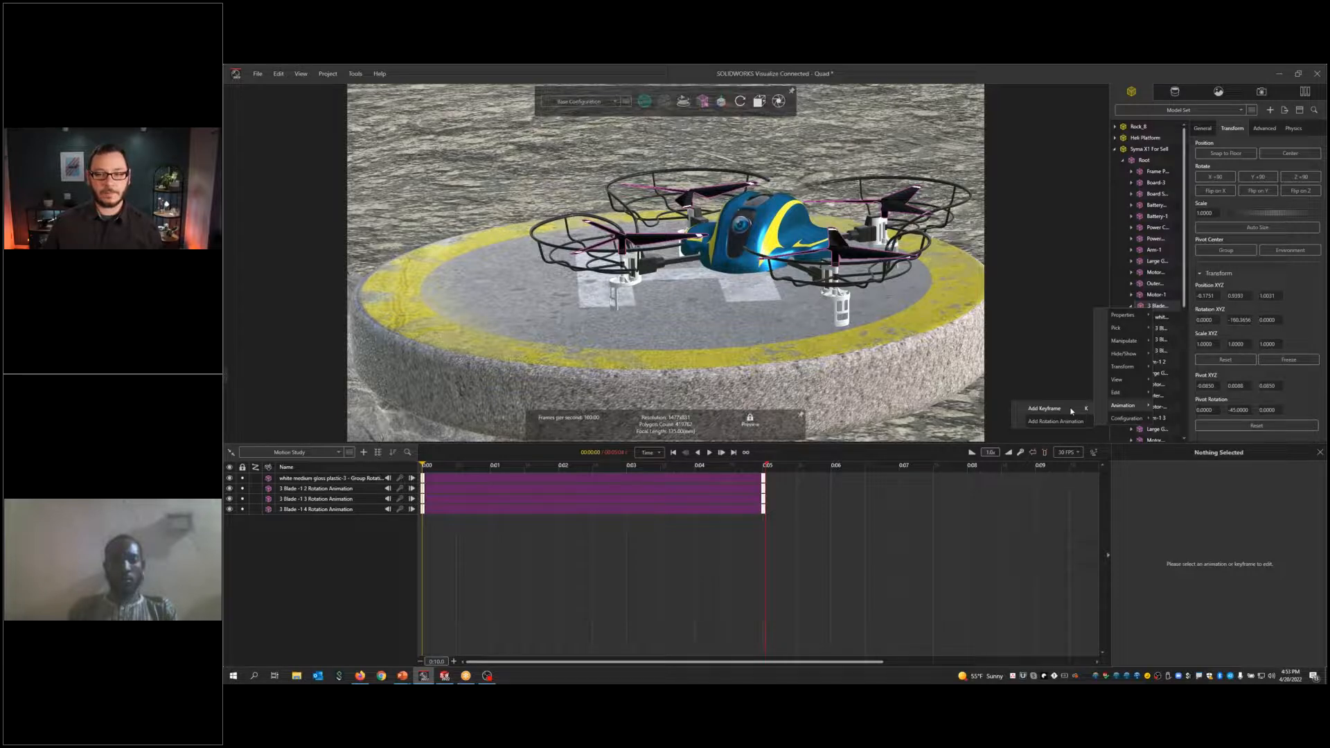
left_click(1071, 411)
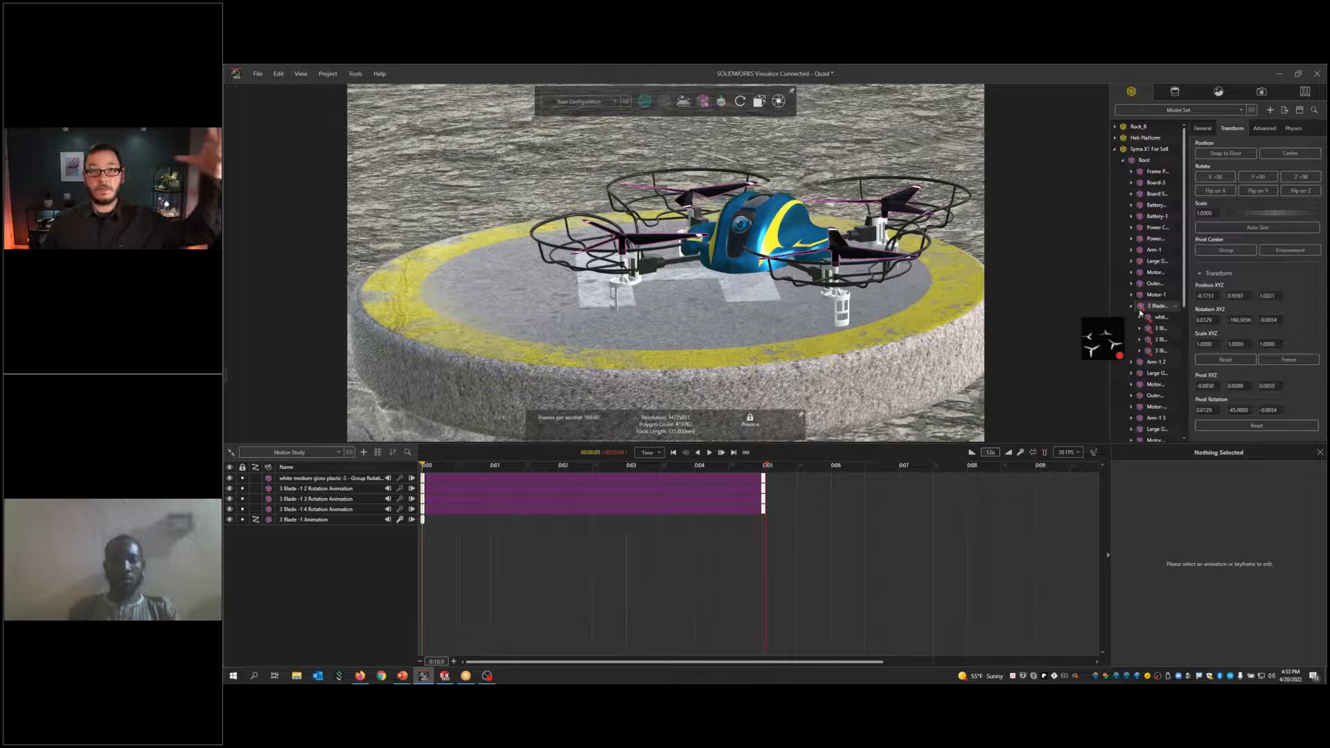
Step: Move the playhead to about 3 s and raise the parent blade group above the quadcopter with the object manipulator
left_click_drag(425, 466, 646, 469)
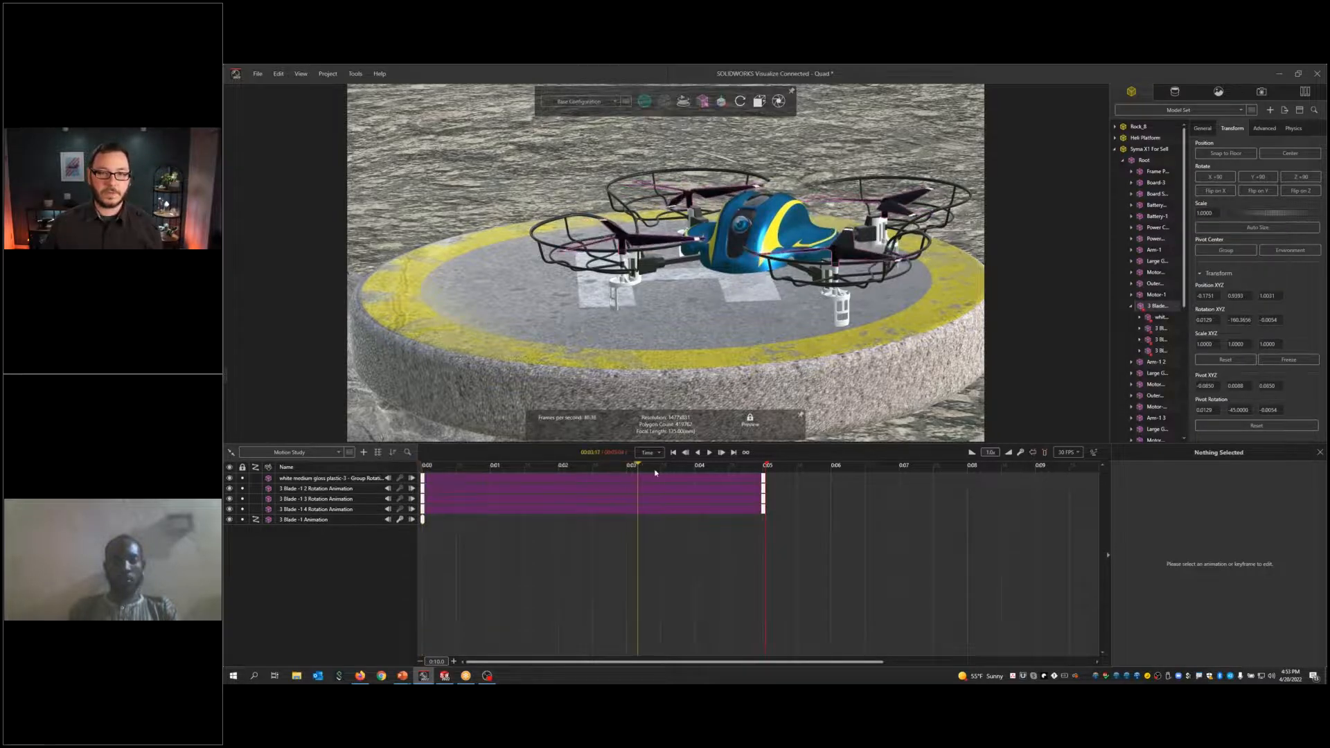
left_click(720, 104)
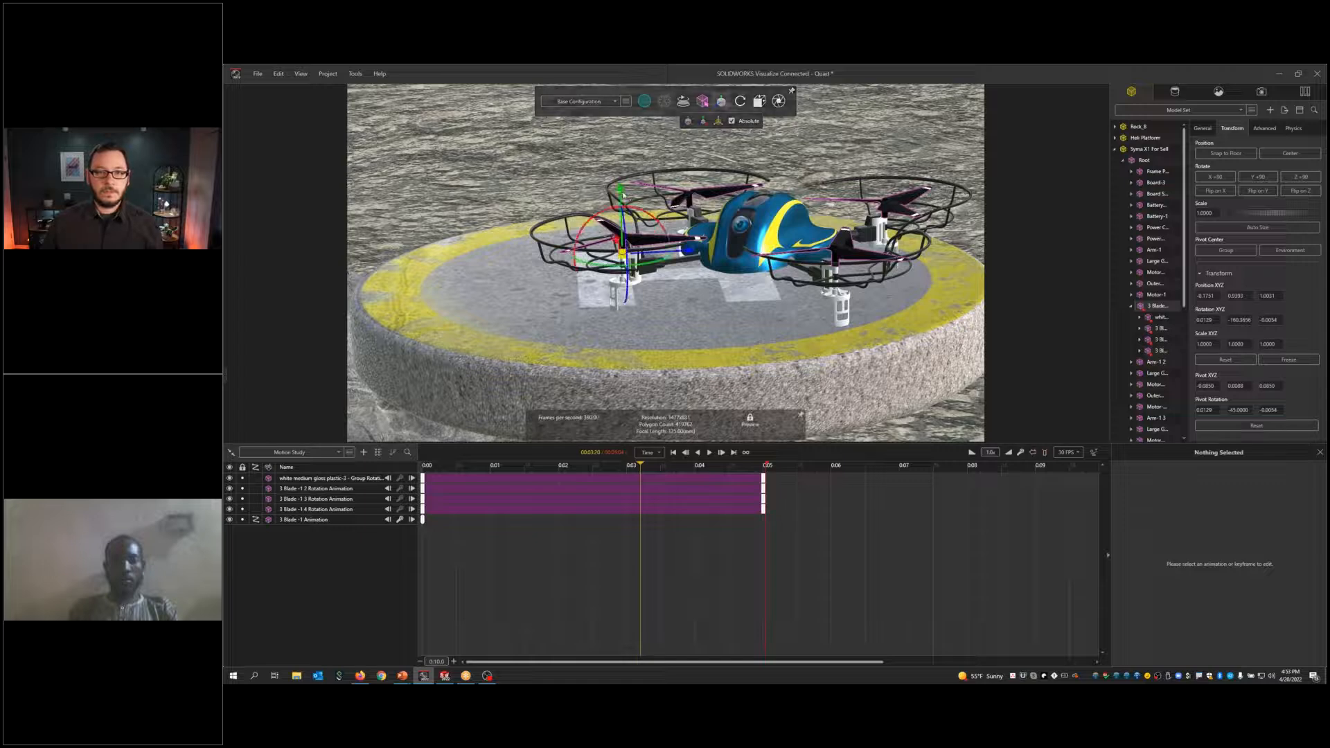
left_click_drag(622, 189, 631, 136)
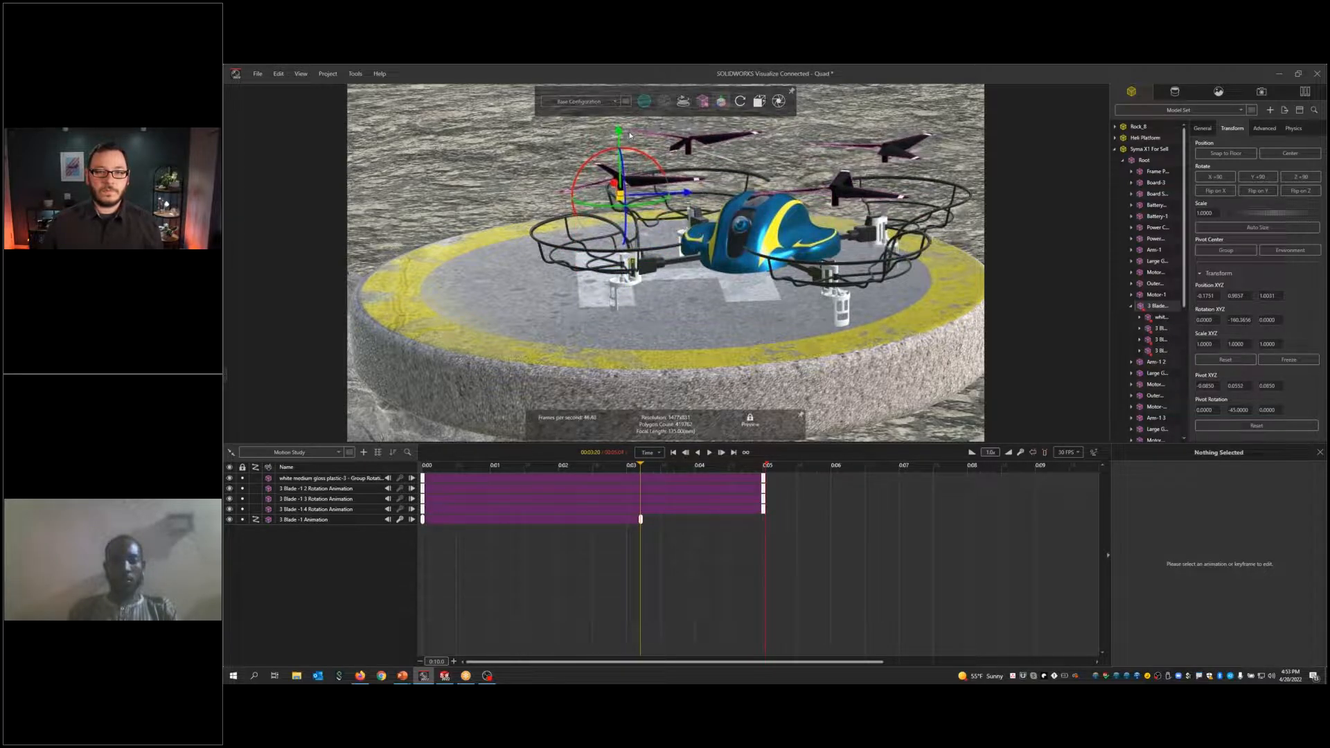
Step: Scrub back to the start to preview the combined lift and spin, and turn off the object manipulator
mouse_move(641, 467)
left_mouse_down()
mouse_move(390, 480)
mouse_move(622, 481)
left_mouse_up()
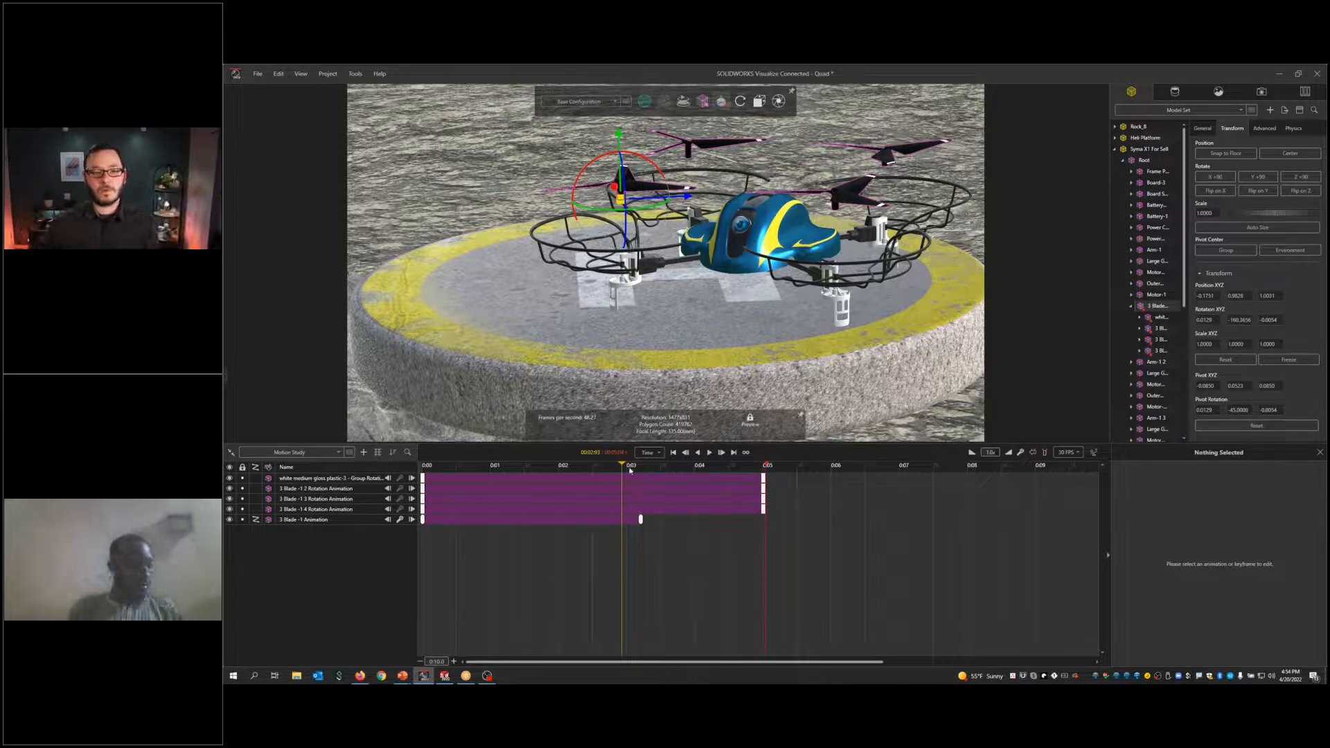
left_click_drag(621, 466, 430, 509)
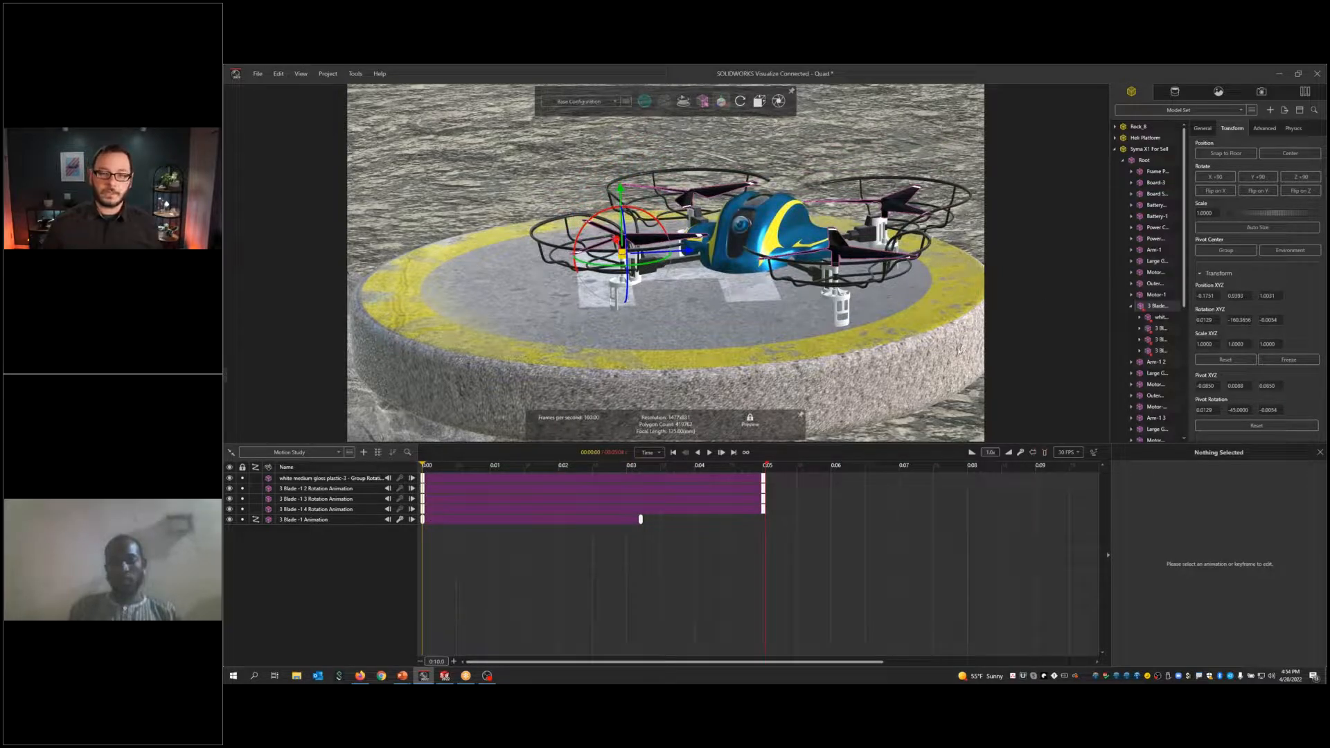
left_click(955, 349)
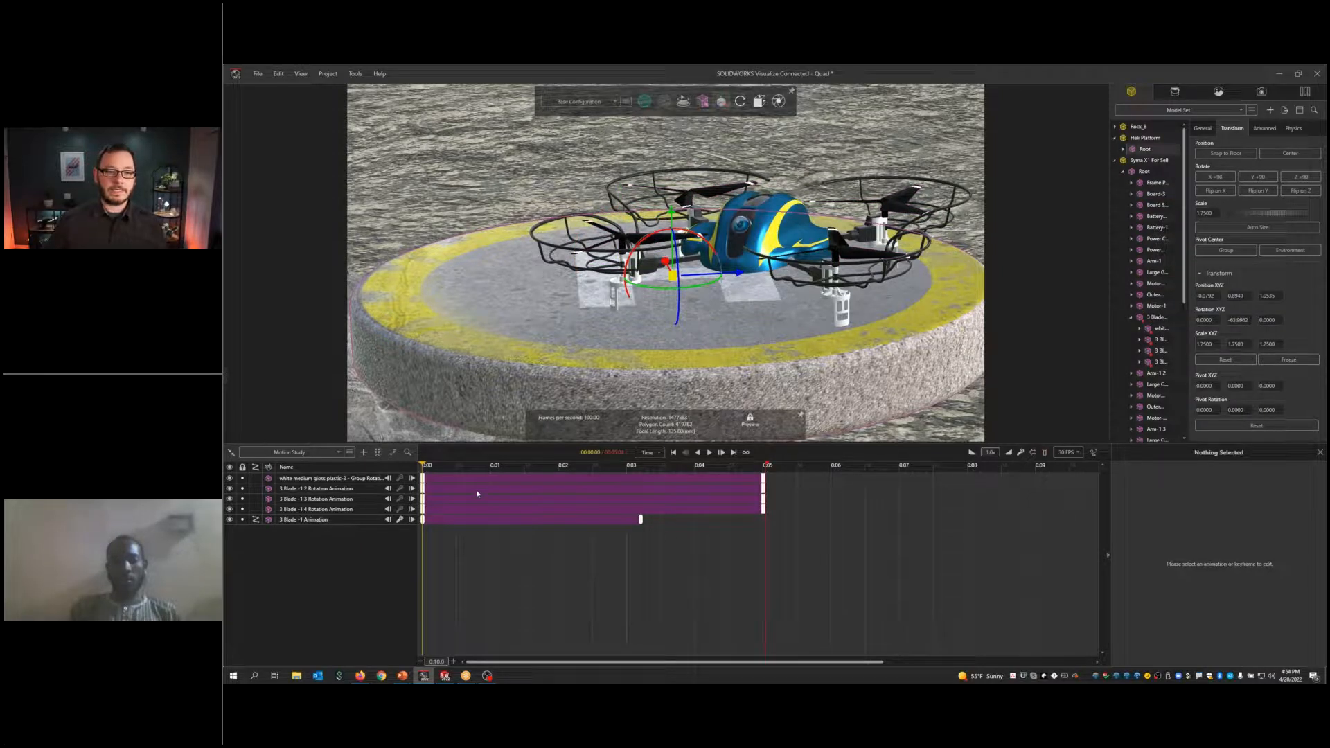
left_click(721, 102)
Step: Move the first keyframe of the parent blade group's animation to about 1 s and scrub through the delayed lift
left_click_drag(424, 467, 422, 520)
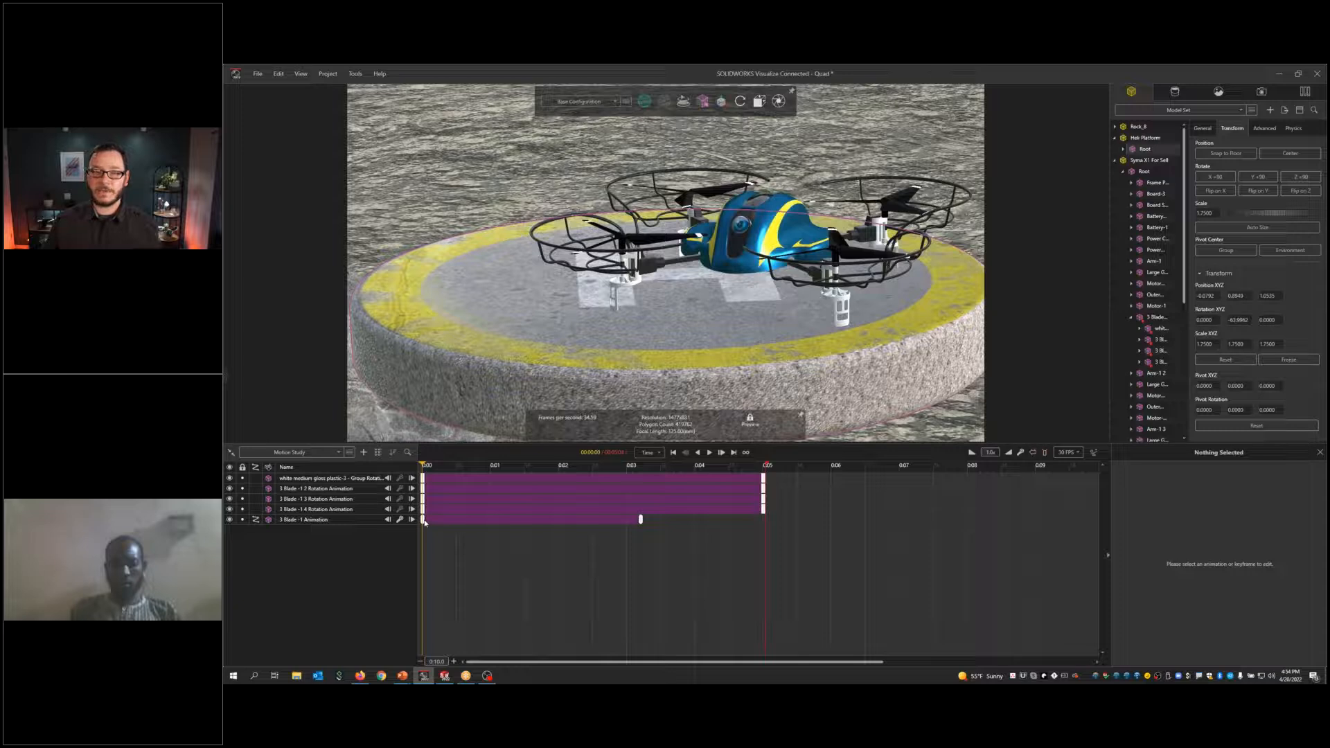
left_click_drag(423, 519, 494, 534)
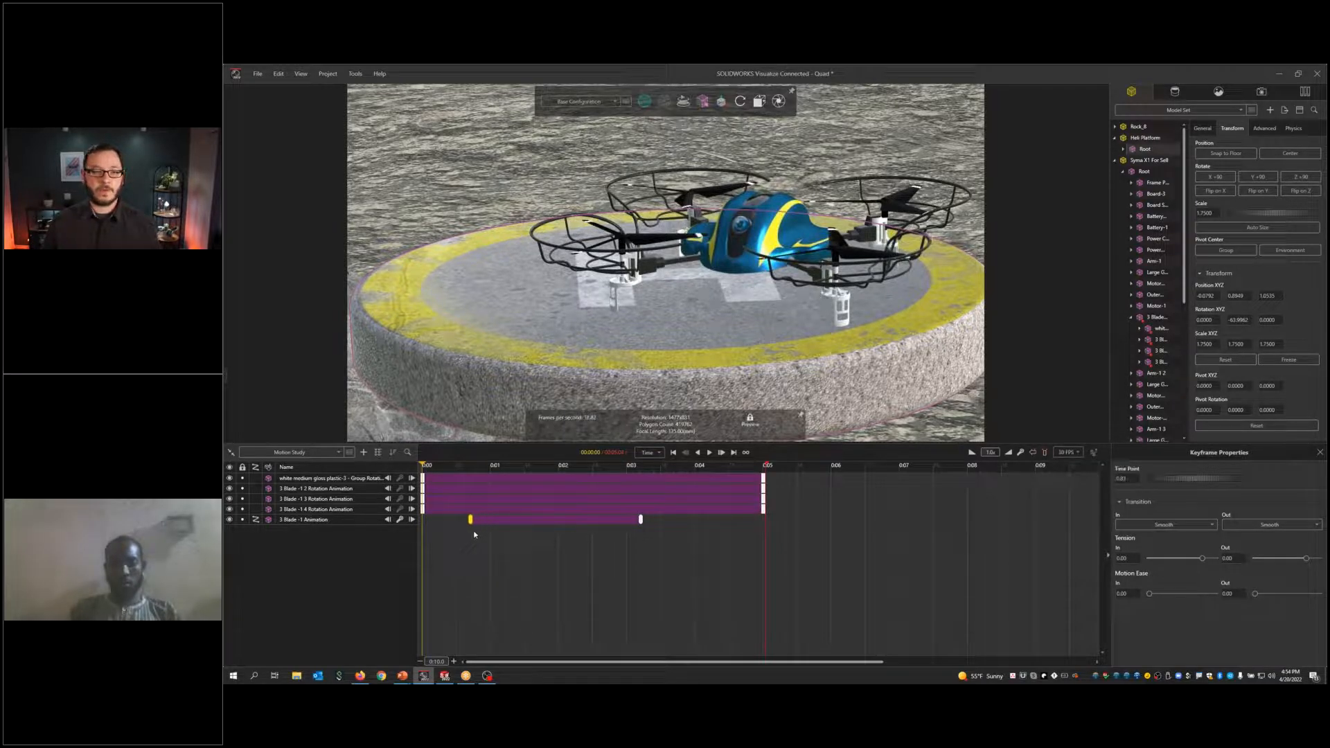
left_click_drag(425, 468, 731, 510)
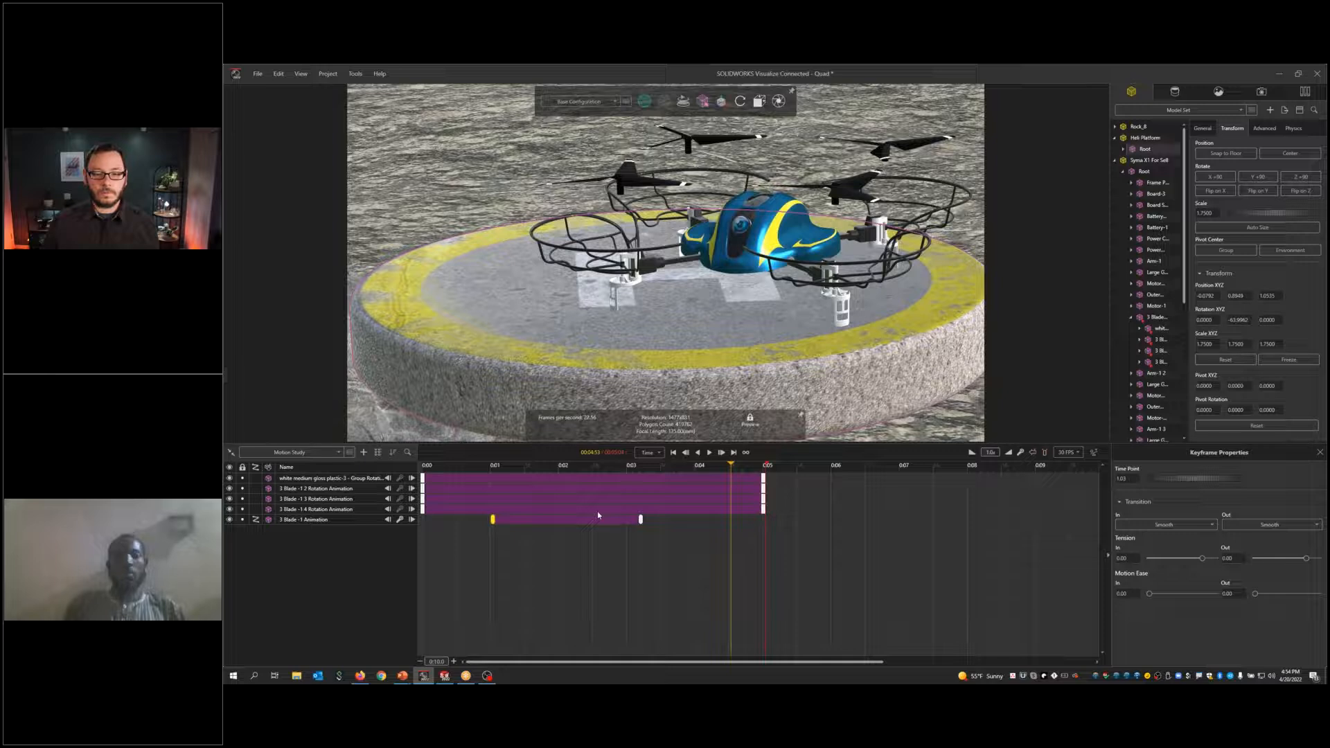
Step: Set the total rotation of the 3 Blade -1 4 and 3 Blade -1 3 rotation animations to 3600 degrees
left_click(597, 512)
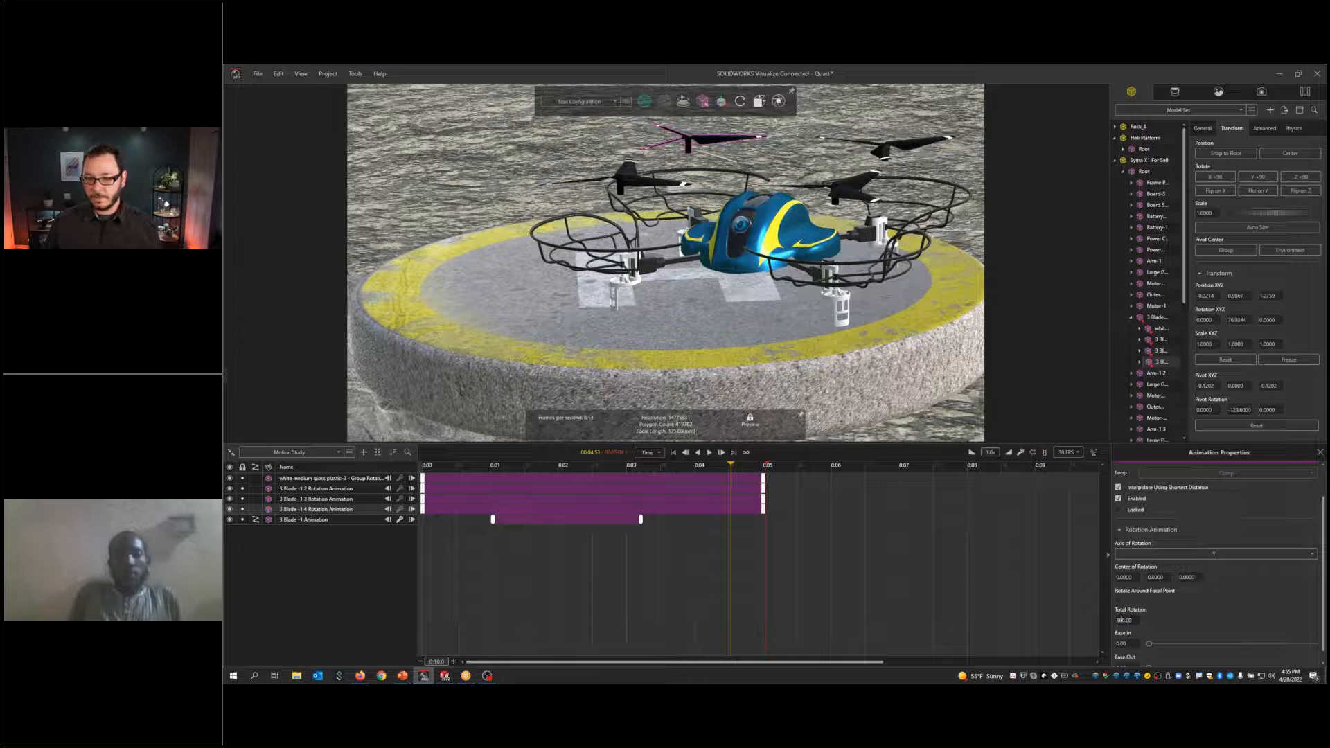
type("0")
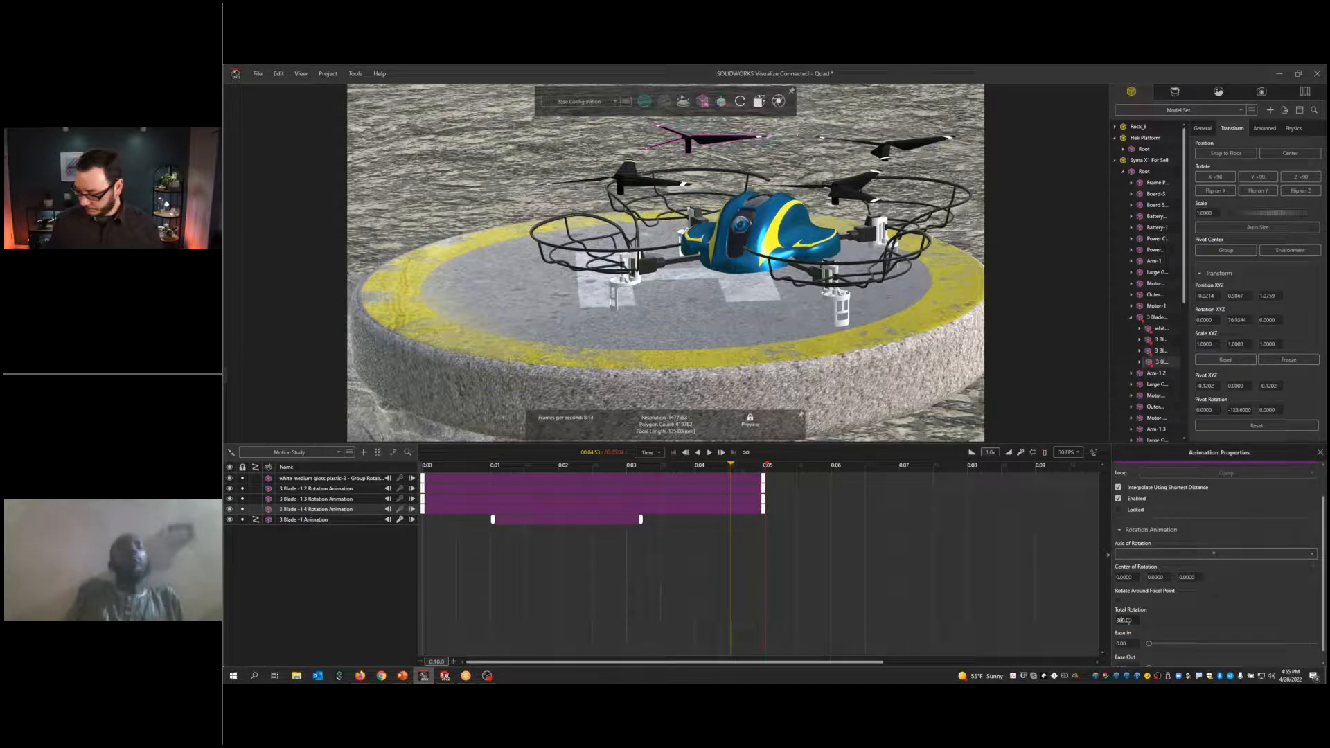
key("Return")
left_click(741, 498)
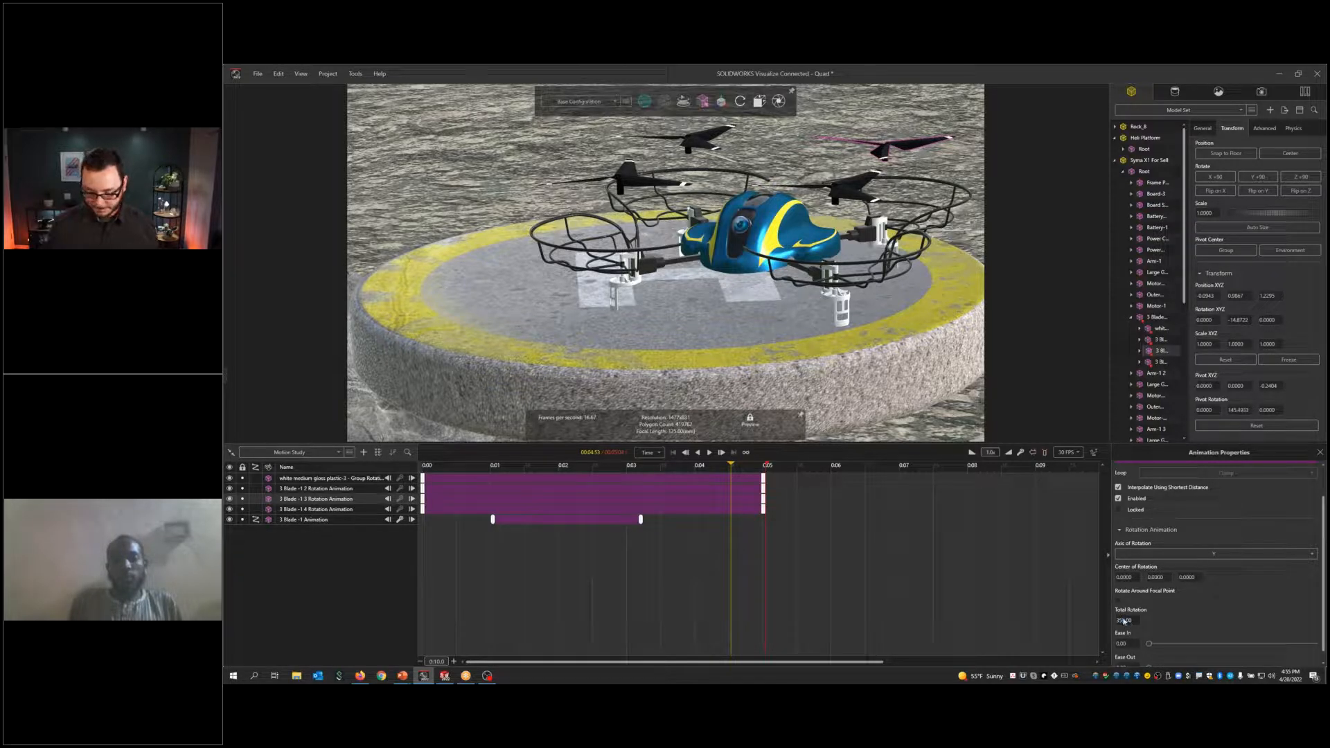
type("3600")
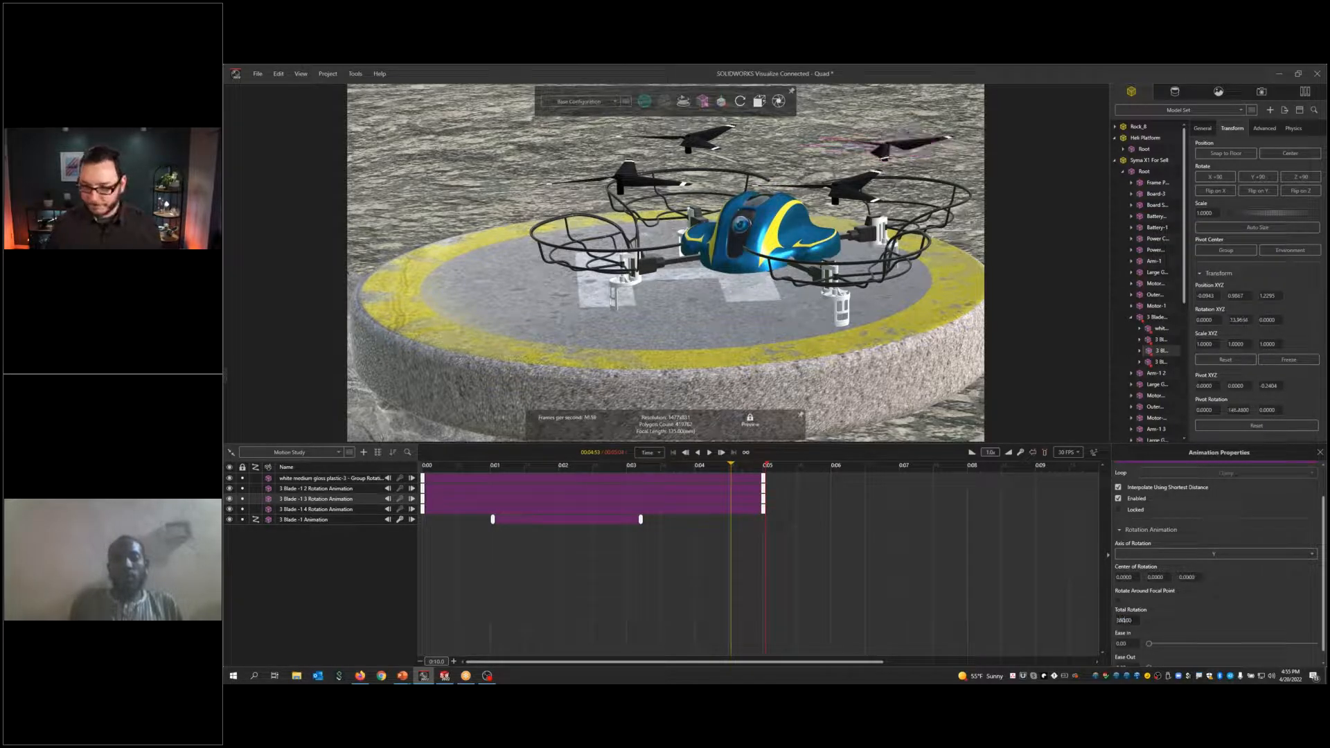
left_click(1029, 605)
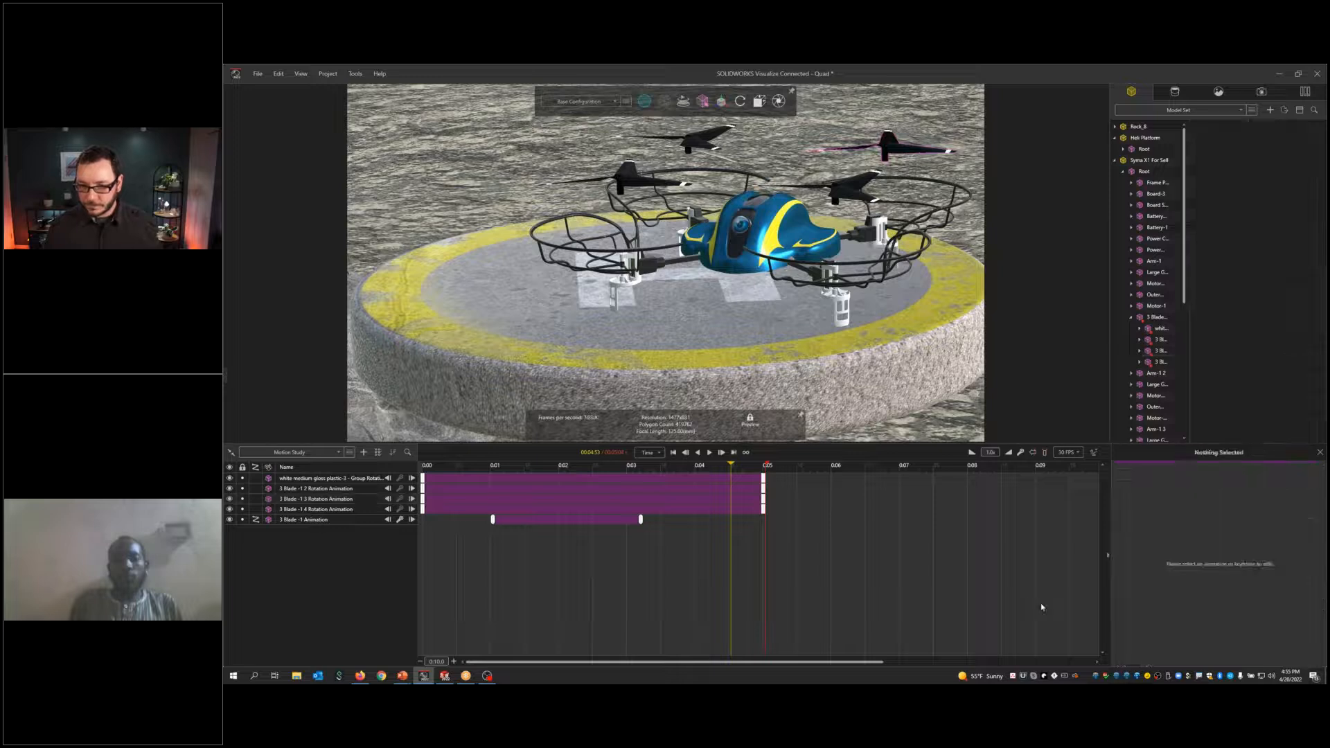
Step: Set the total rotation of the 3 Blade -1 2 and white medium gloss plastic group rotation animations to 3600 degrees
left_click(699, 491)
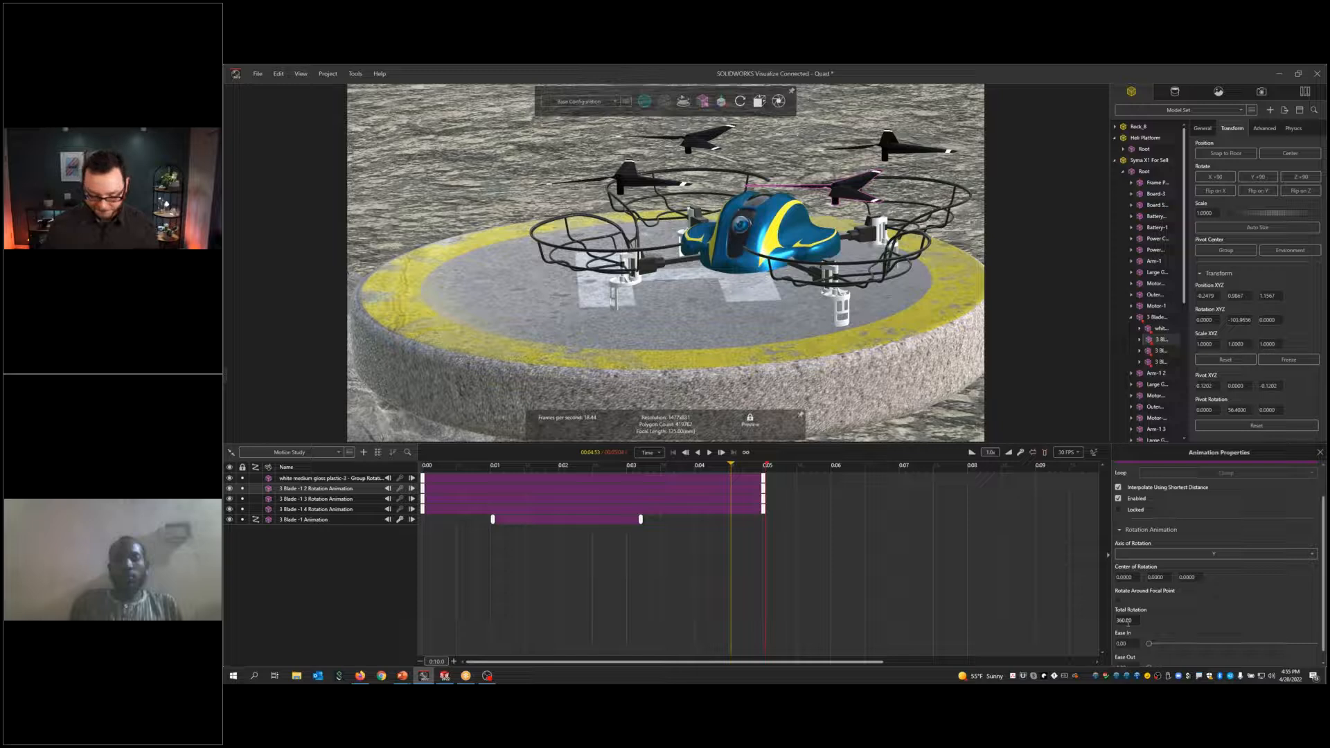
type("0")
key("Return")
left_click(710, 478)
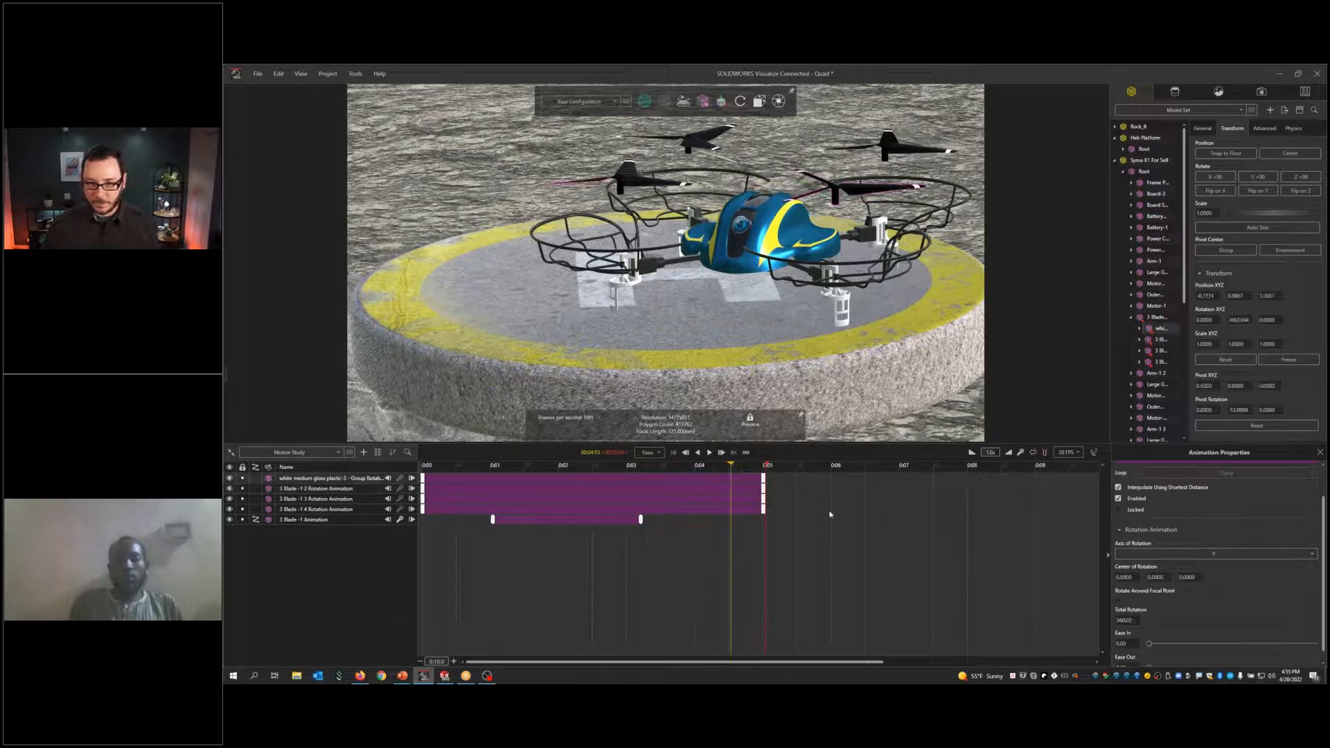
double_click(1126, 620)
double_click(1124, 619)
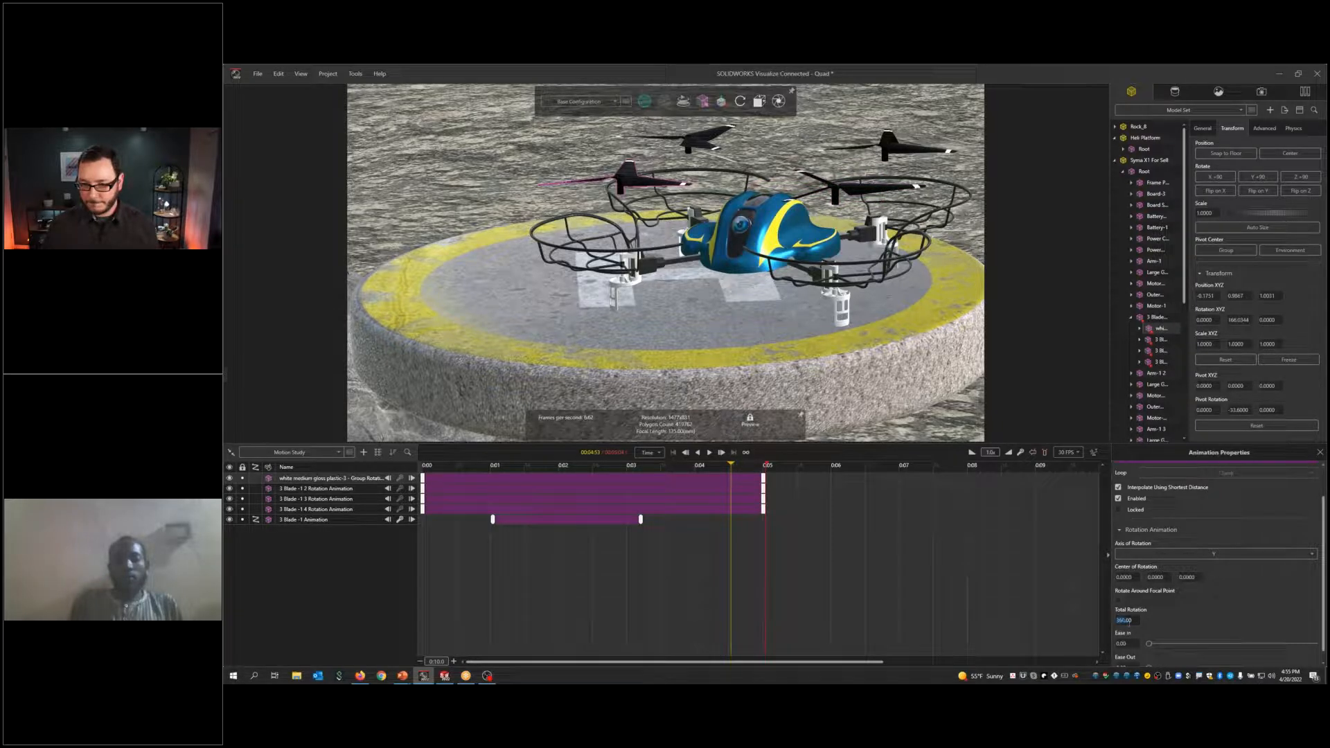
left_click(1136, 622)
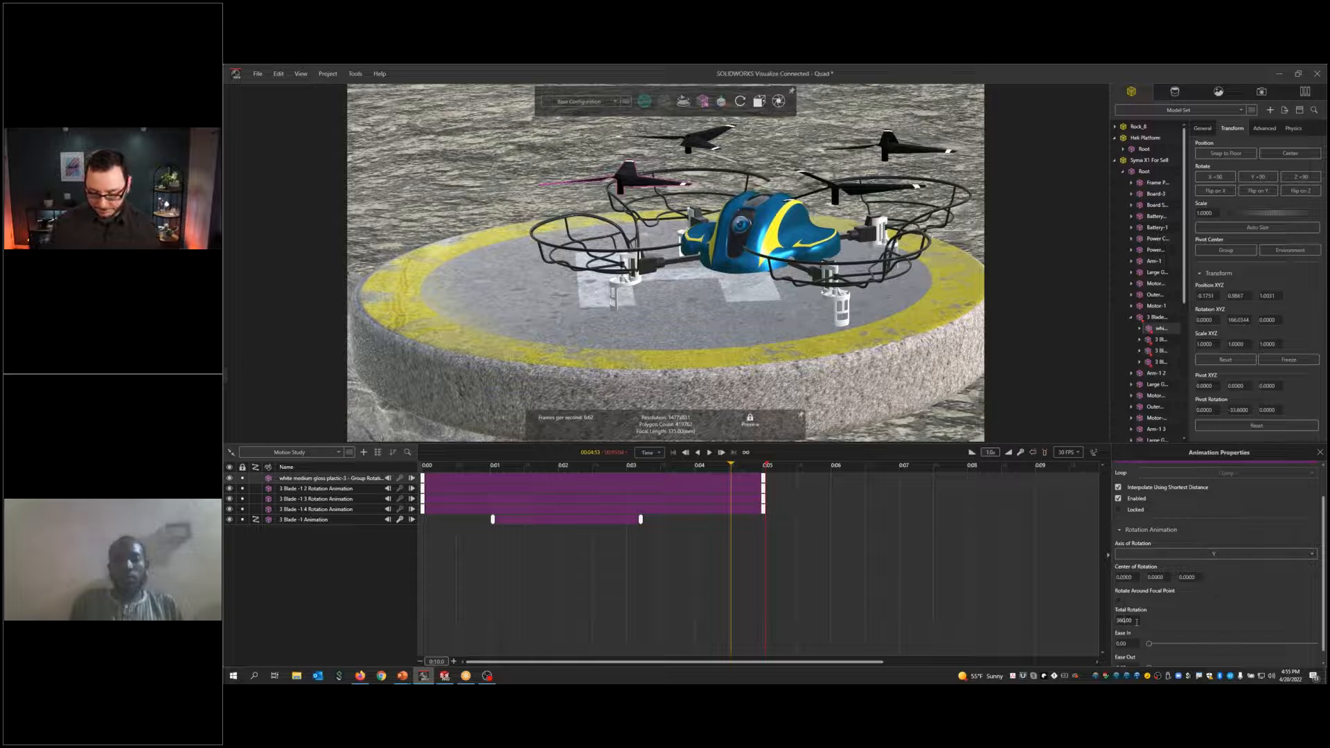
type("0")
key("Tab")
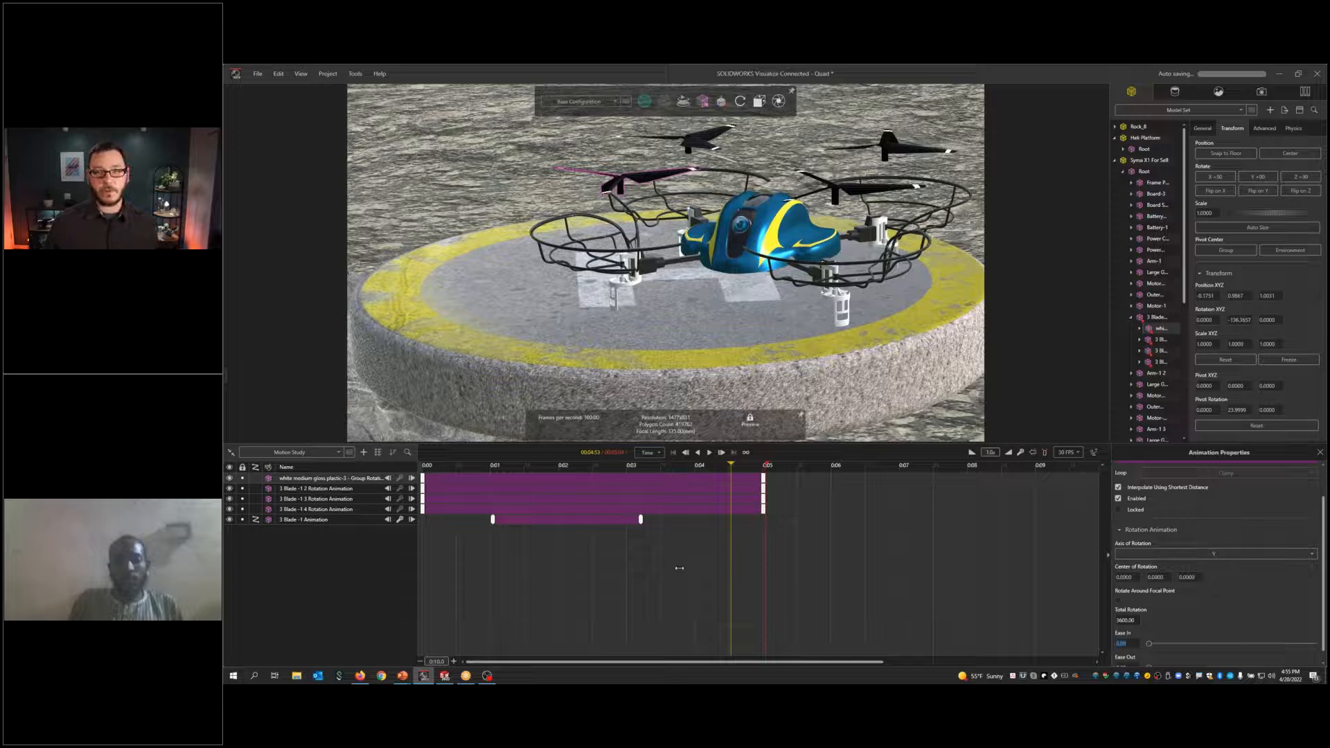
Step: Scrub through the timeline to preview the faster-spinning blades lifting off, and return the playhead to the start
left_click_drag(695, 467, 614, 499)
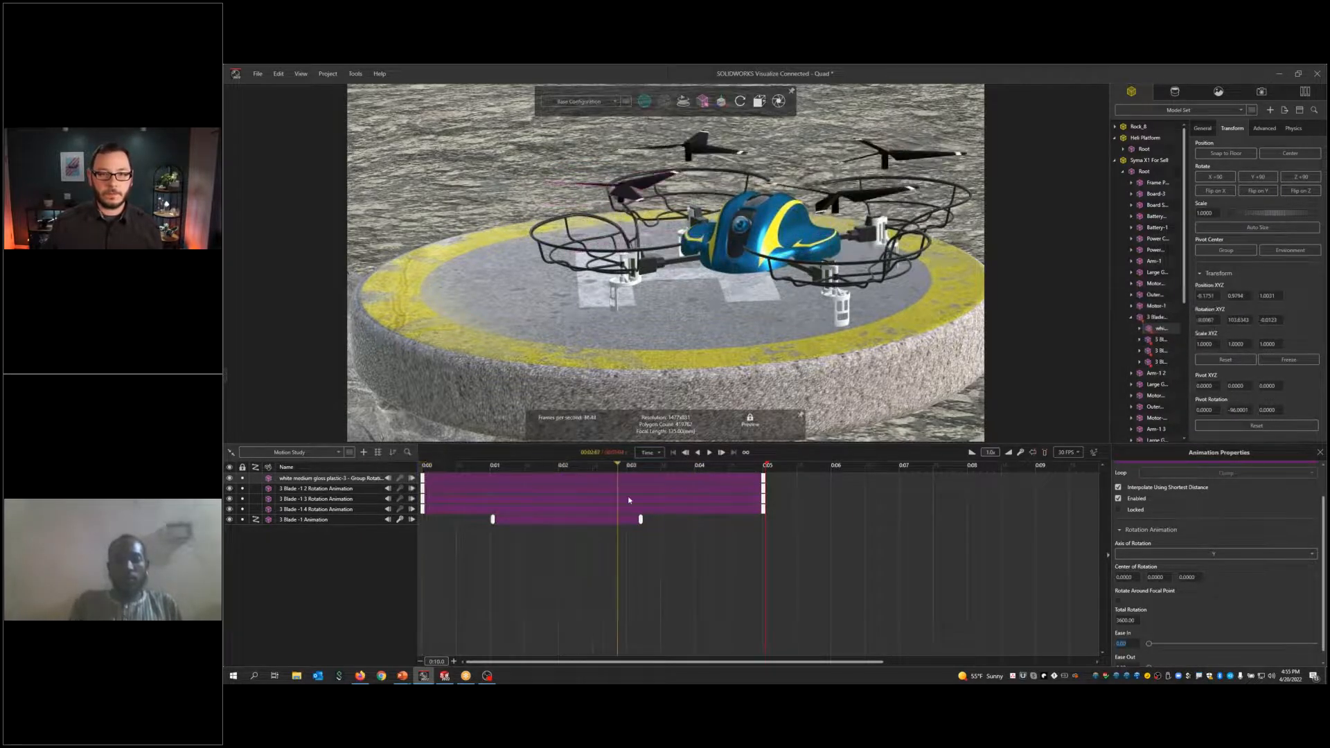
left_click_drag(726, 501, 424, 499)
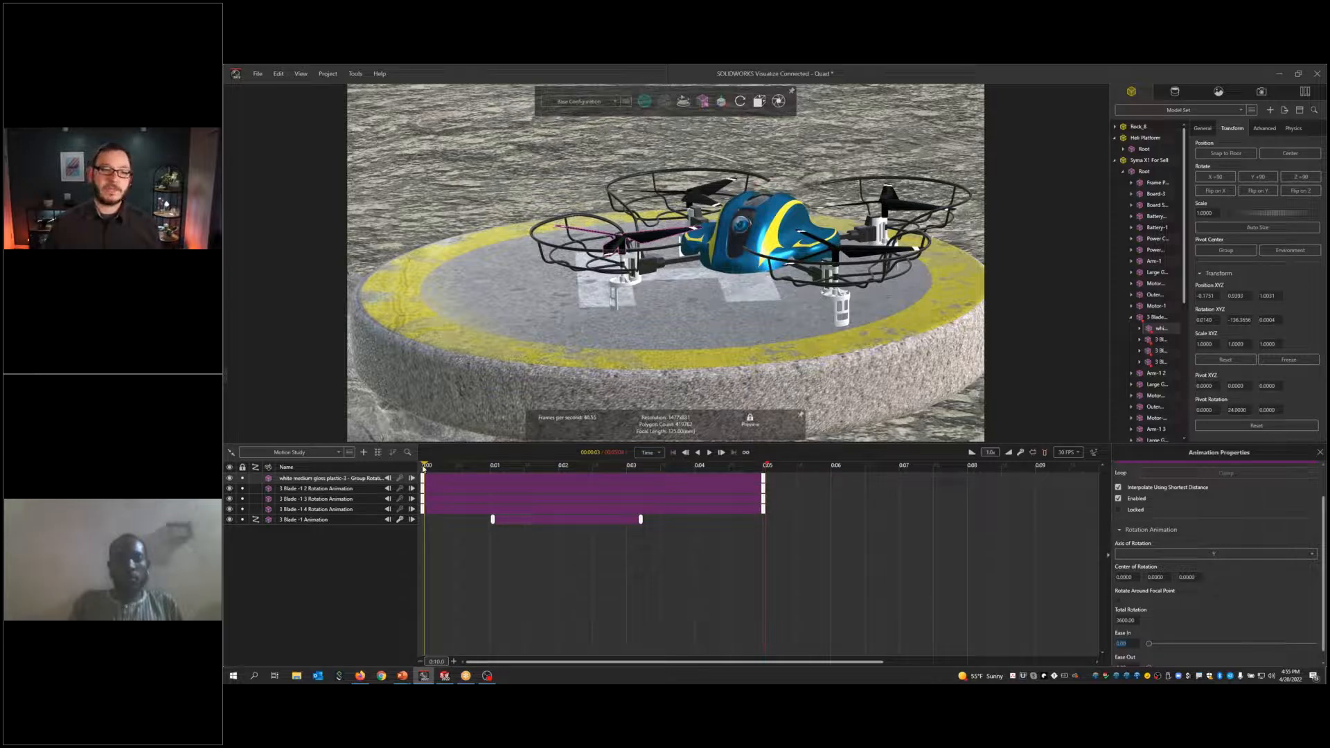
left_click_drag(421, 470, 418, 468)
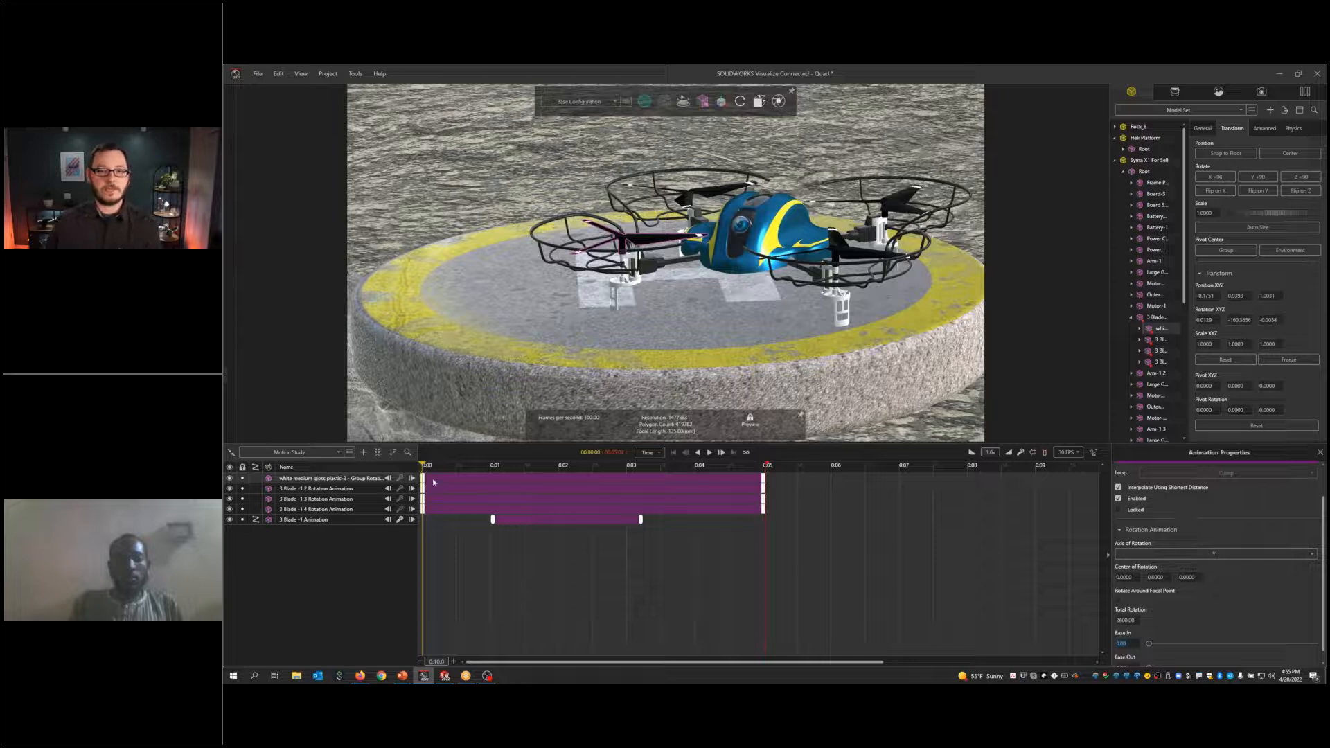
Step: Duplicate the scene's main Camera, and unlock and rename the original as Camera Ani
left_click(1262, 91)
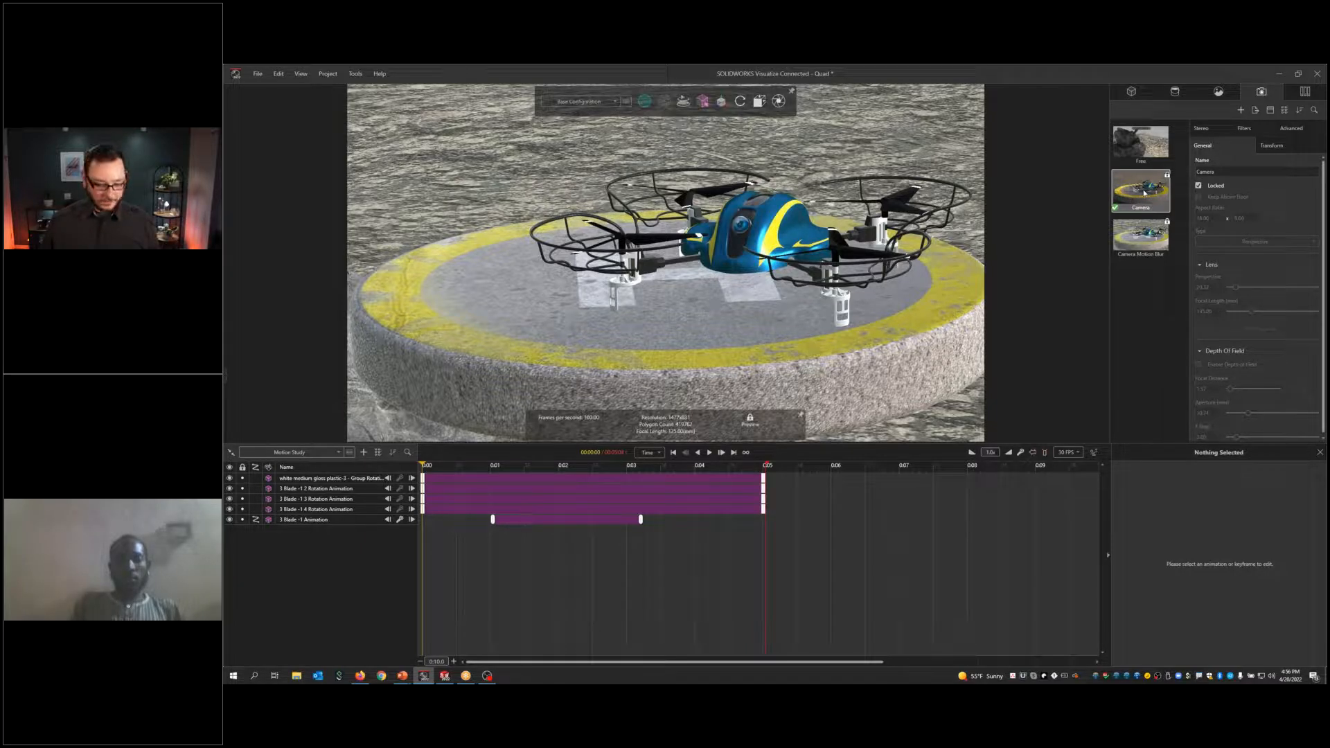
key("ctrl+v")
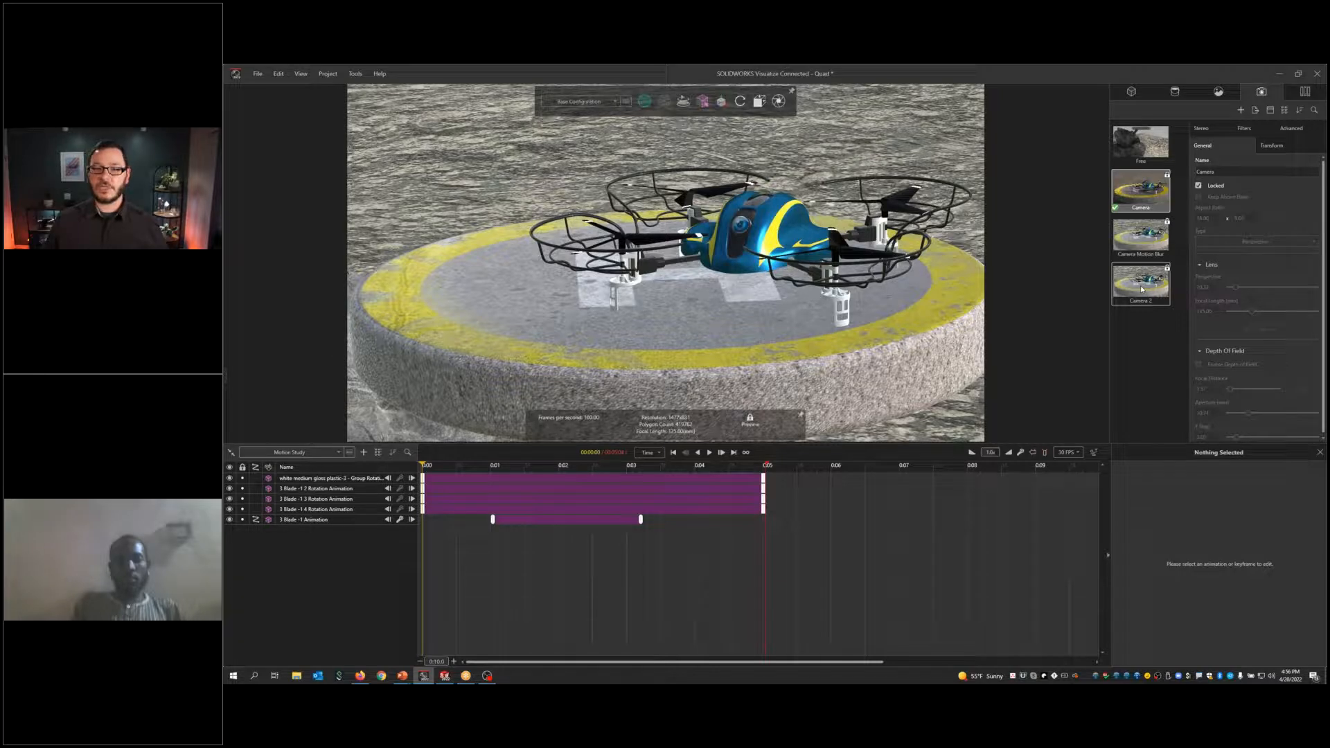
left_click(1199, 186)
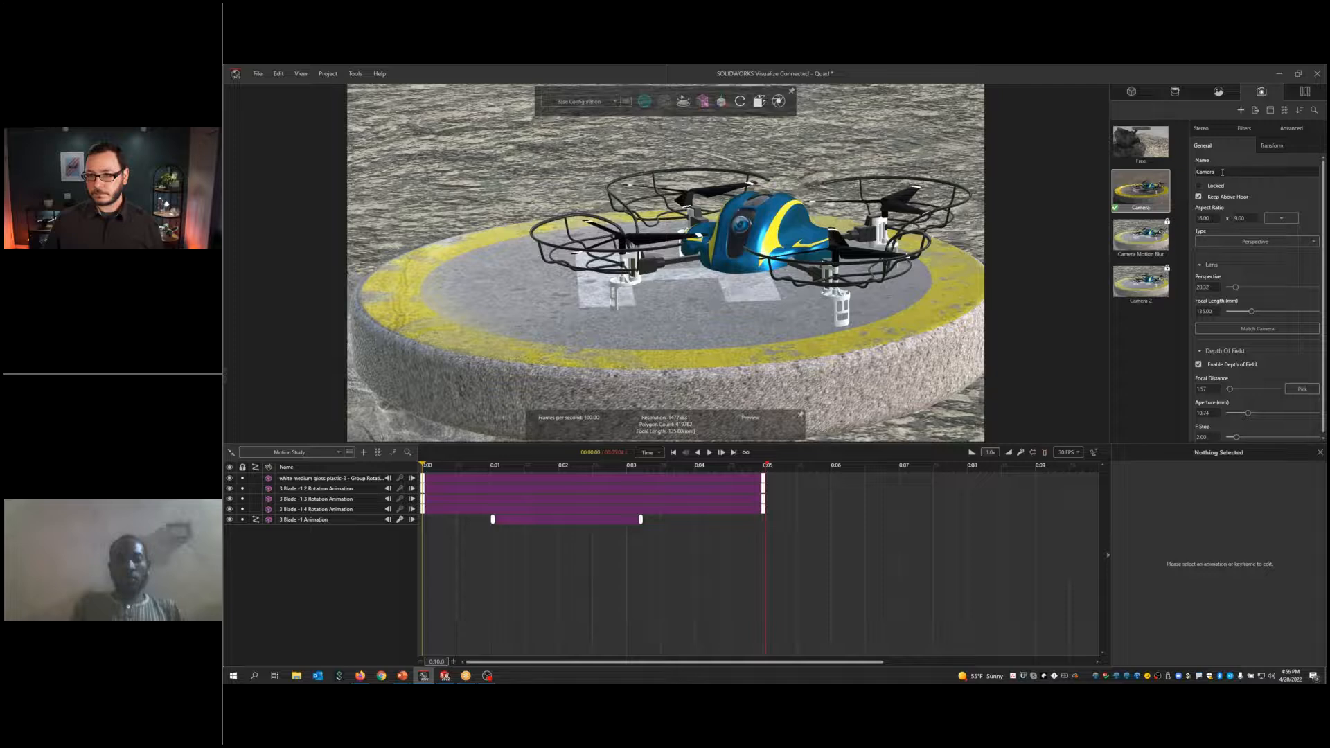
left_click(1220, 172)
type("Ani")
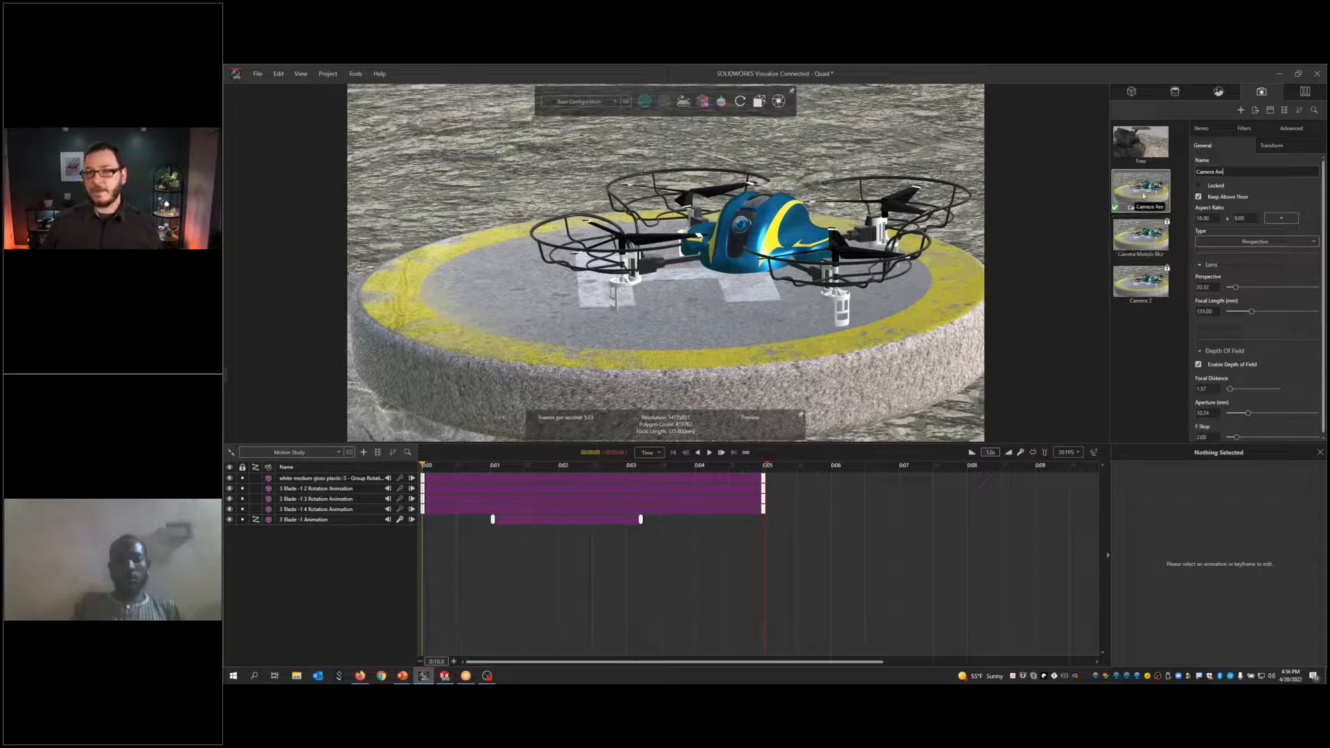
left_click(1150, 336)
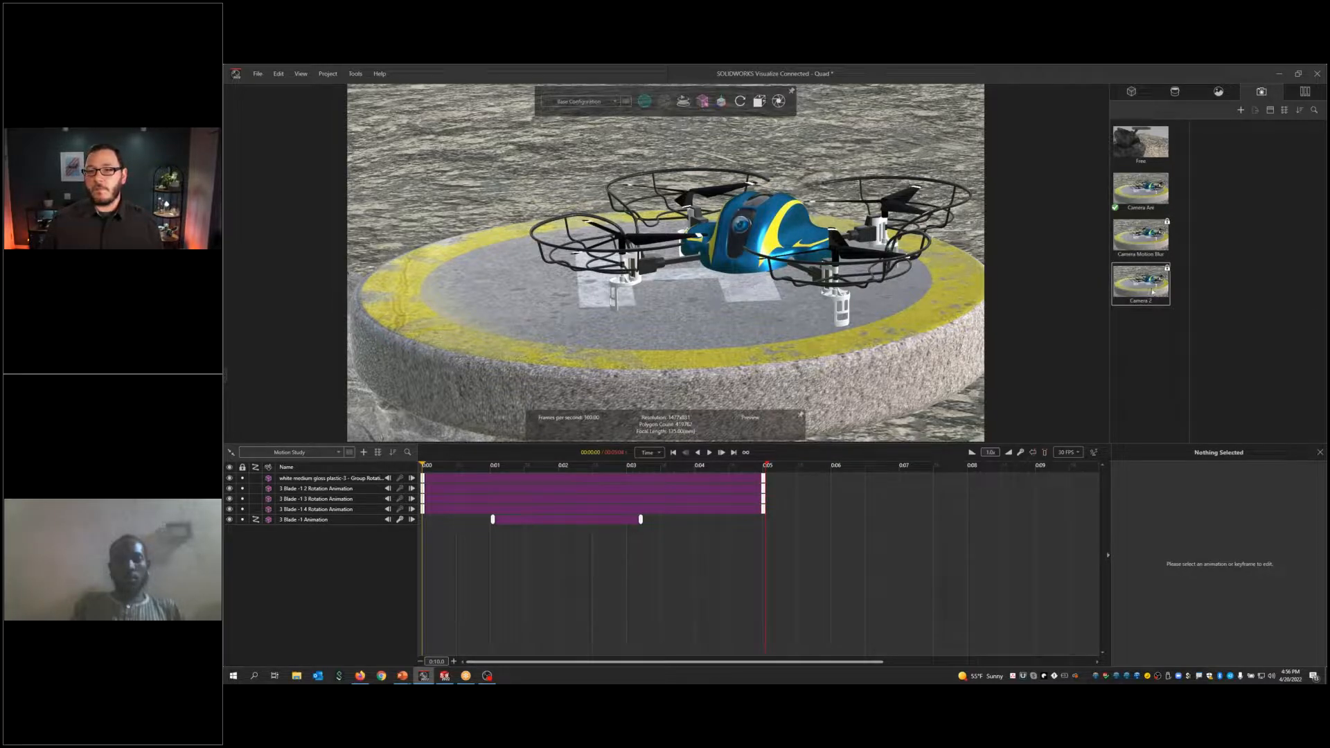
Step: Add an animation keyframe for Camera 2 at the start of the timeline
left_click(1149, 291)
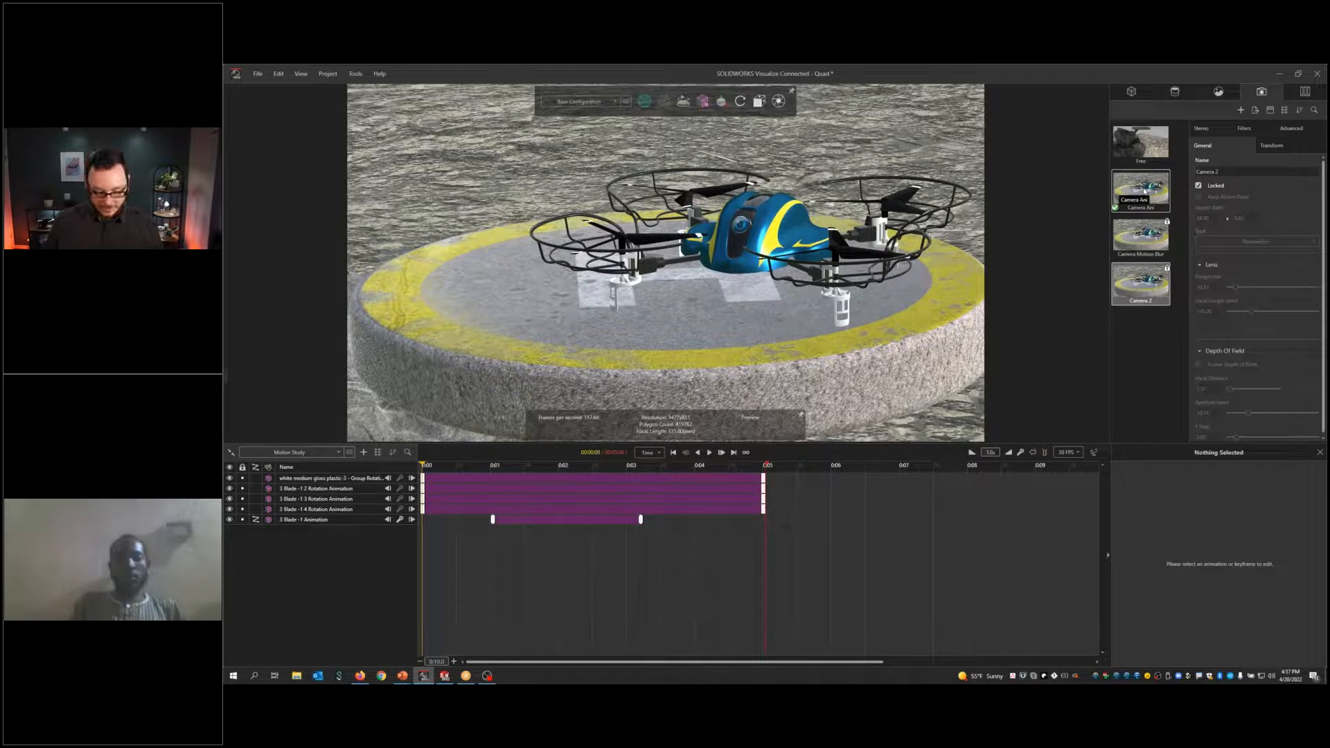
key("ctrl+k")
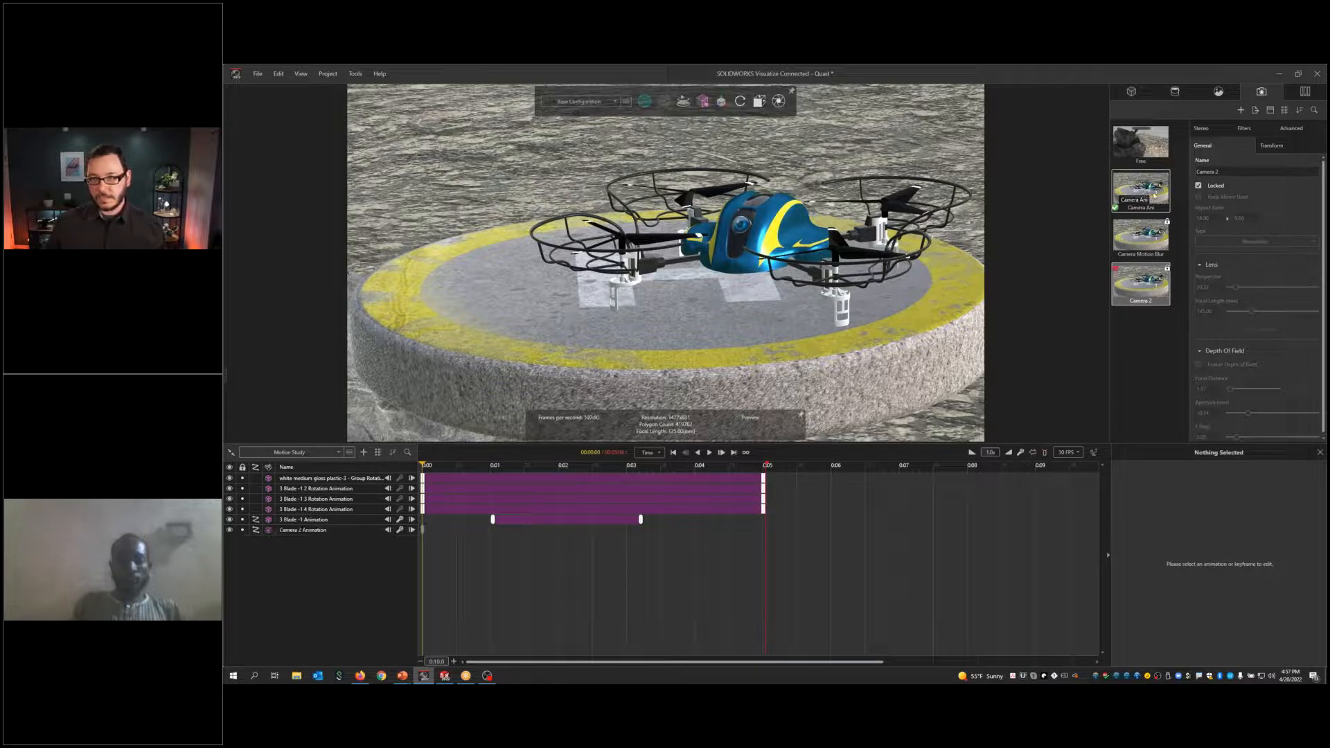
left_click(1120, 280)
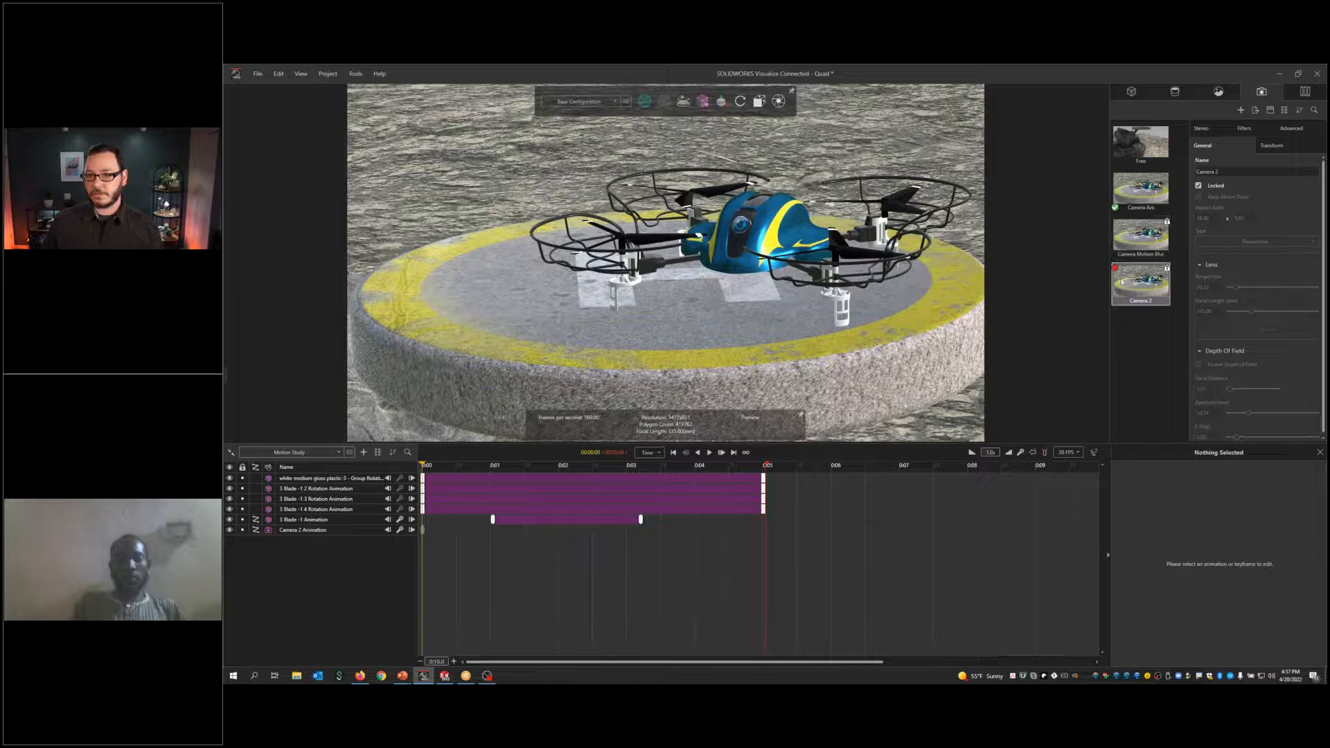
Step: Add a keyframe for Camera Ani at the start of the timeline and delete the Camera 2 animation
left_click(1140, 194)
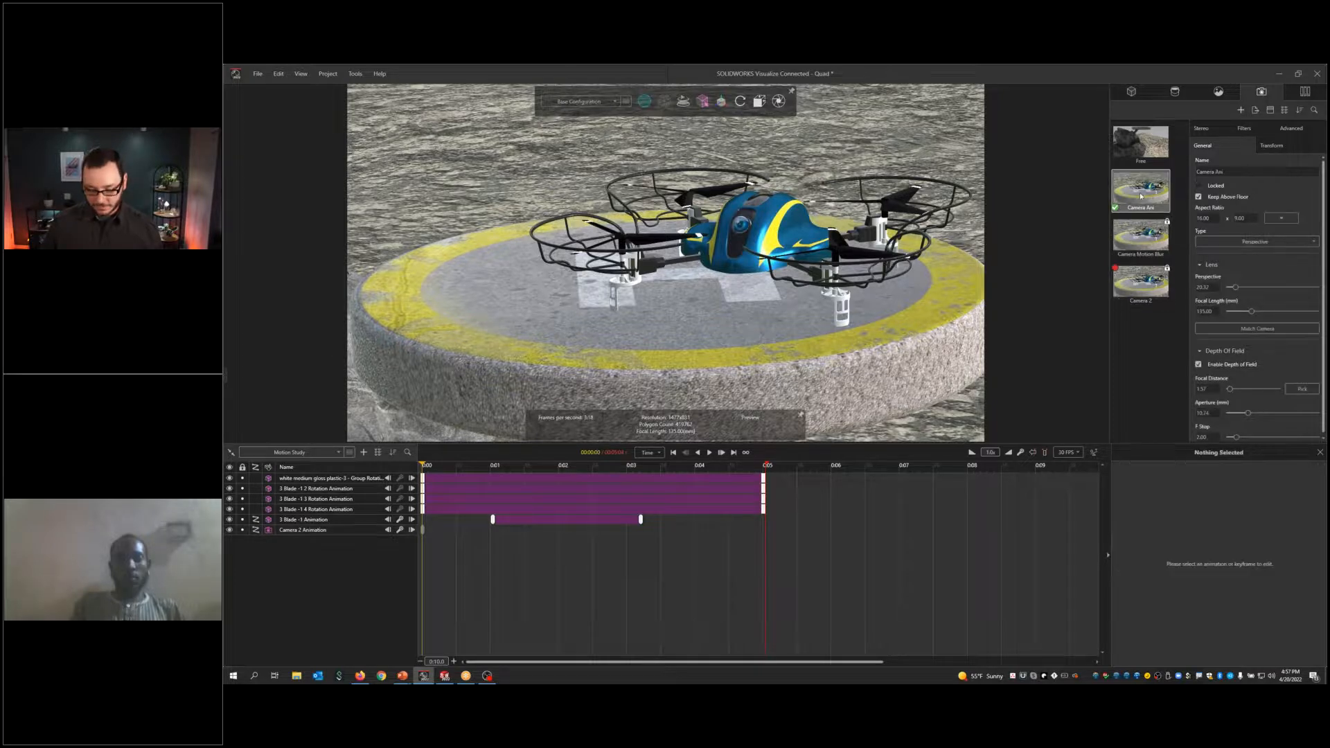
key("ctrl+k")
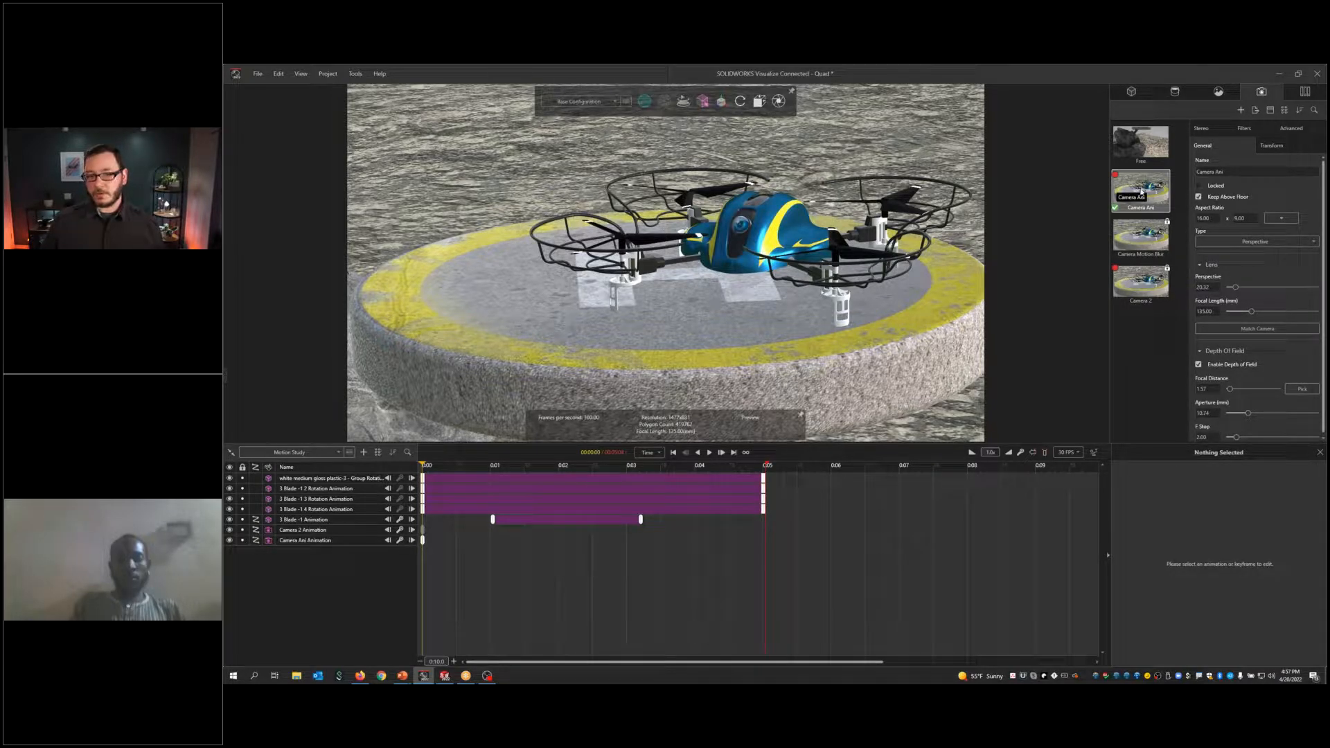
left_click(308, 530)
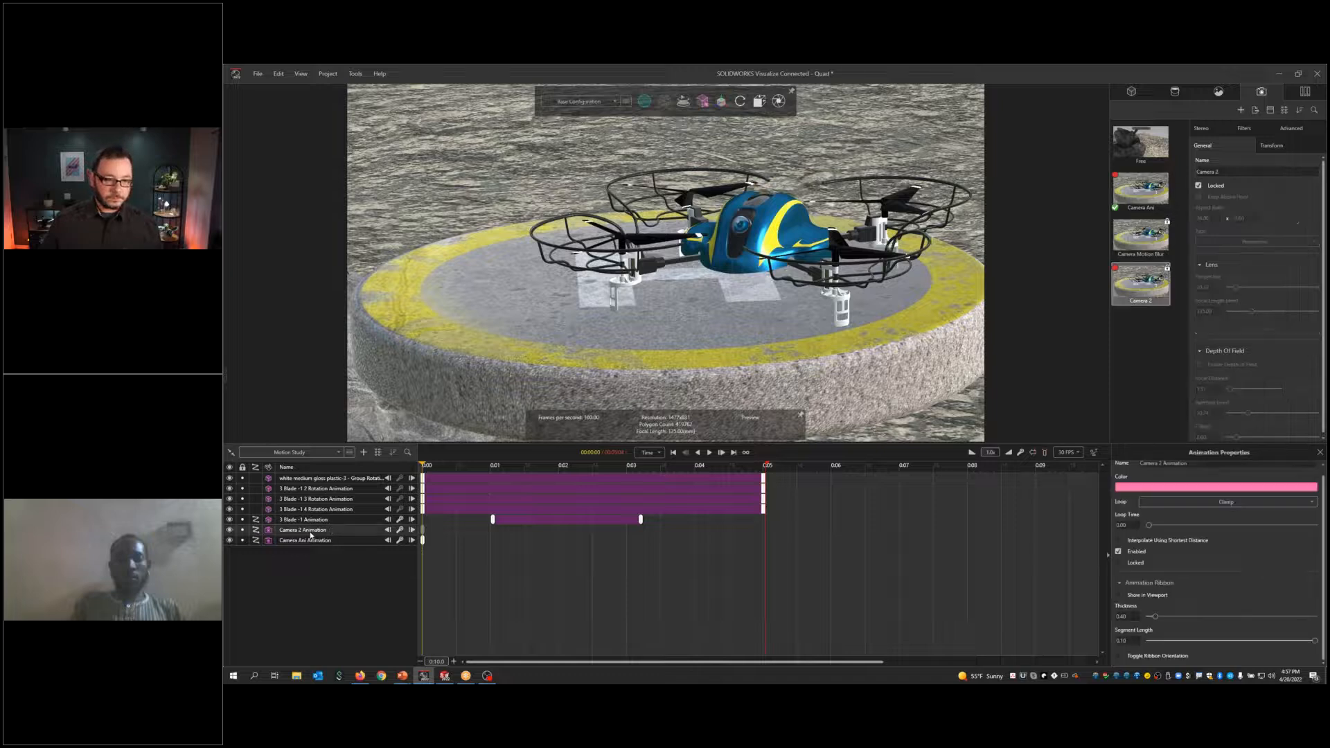
key("Delete")
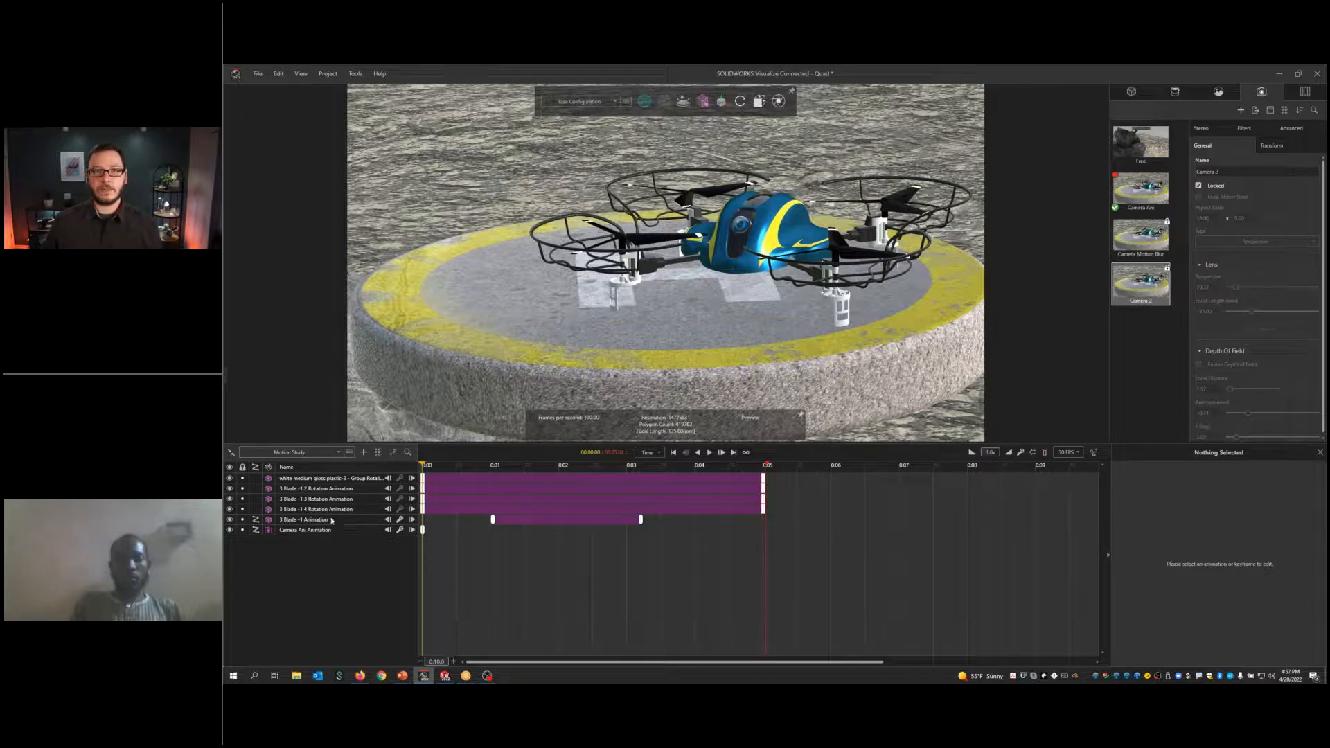
Step: Copy the Camera Ani keyframe to about 4.53 s and orbit the camera around the quadcopter to give that keyframe a new viewpoint
left_click(290, 531)
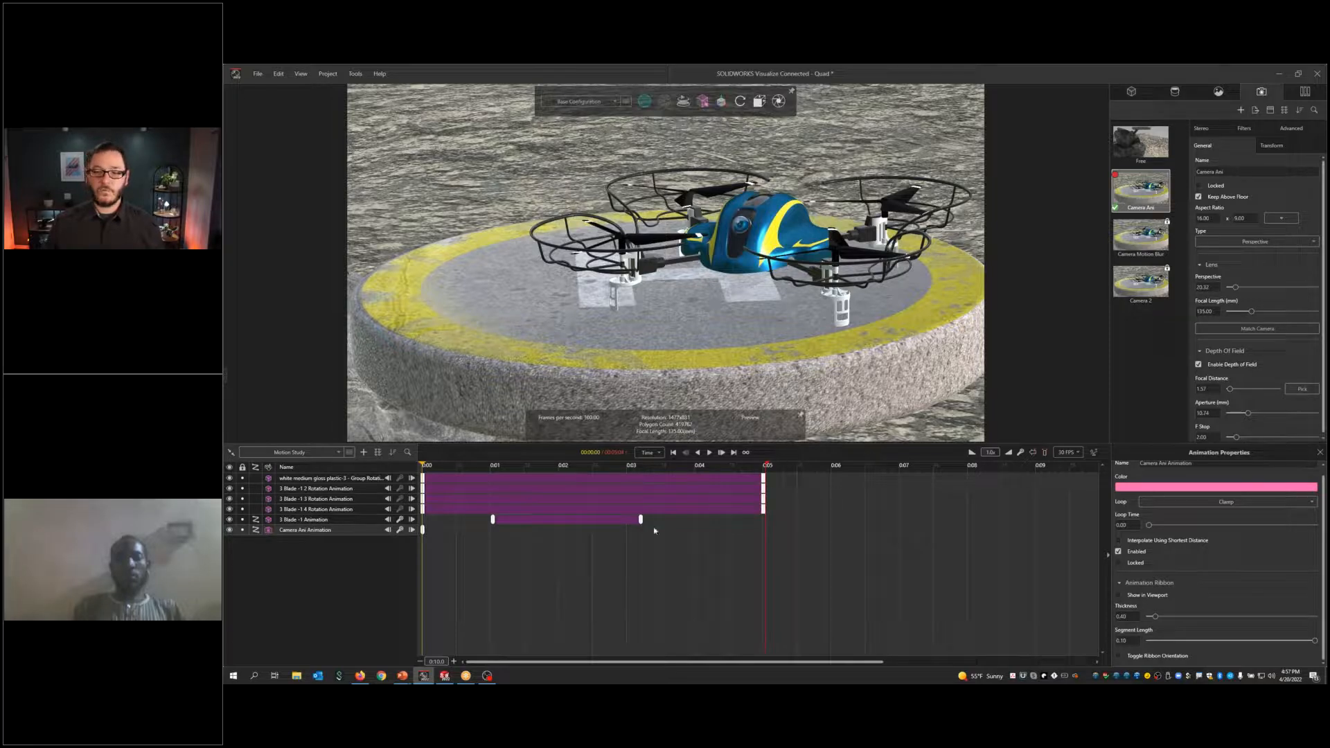
left_click_drag(423, 531, 733, 551)
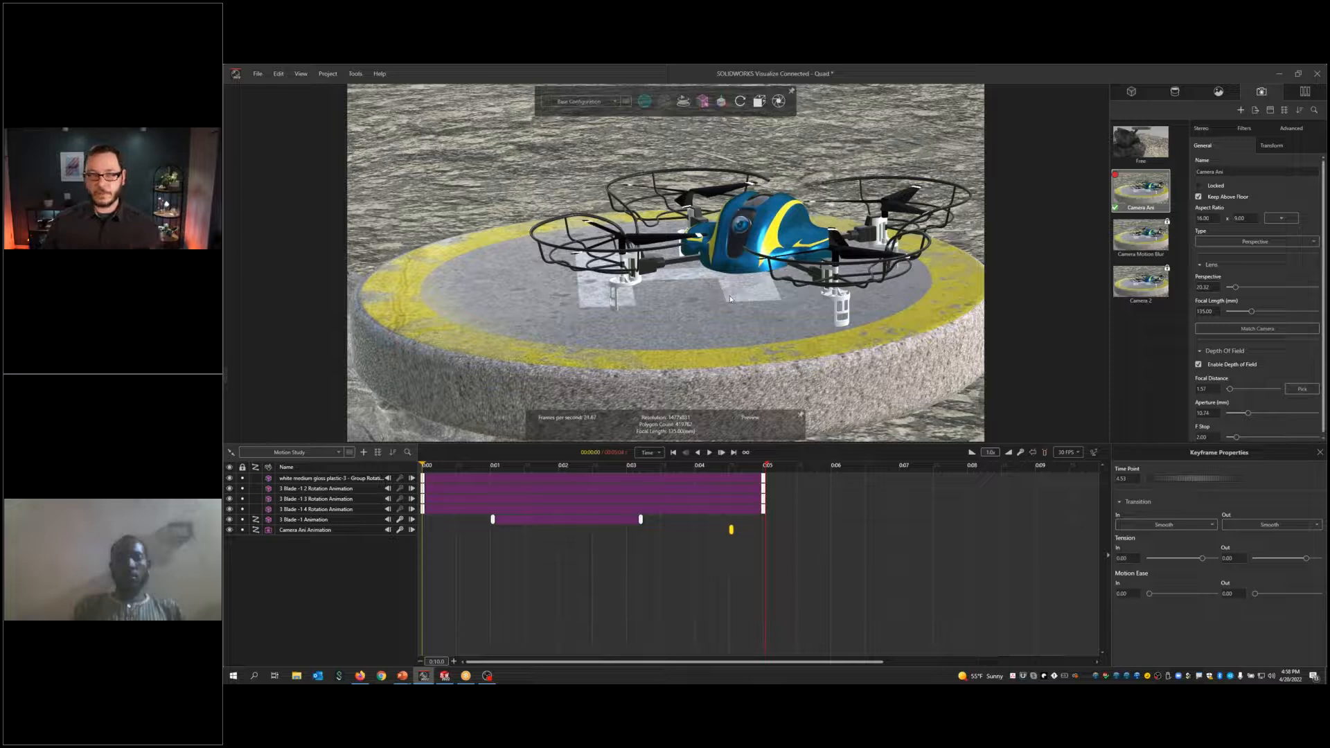
mouse_move(730, 292)
middle_mouse_down()
mouse_move(705, 285)
mouse_move(719, 293)
middle_mouse_up()
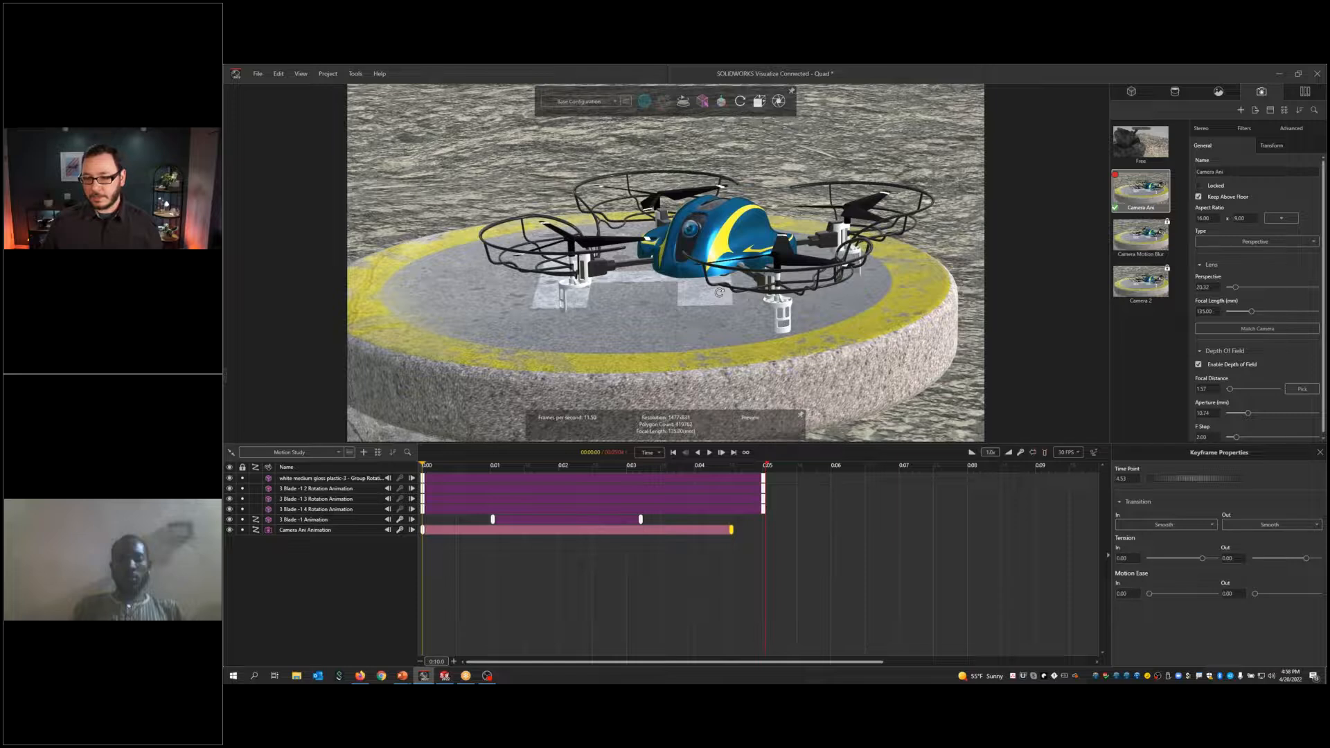
middle_click_drag(721, 289, 719, 292)
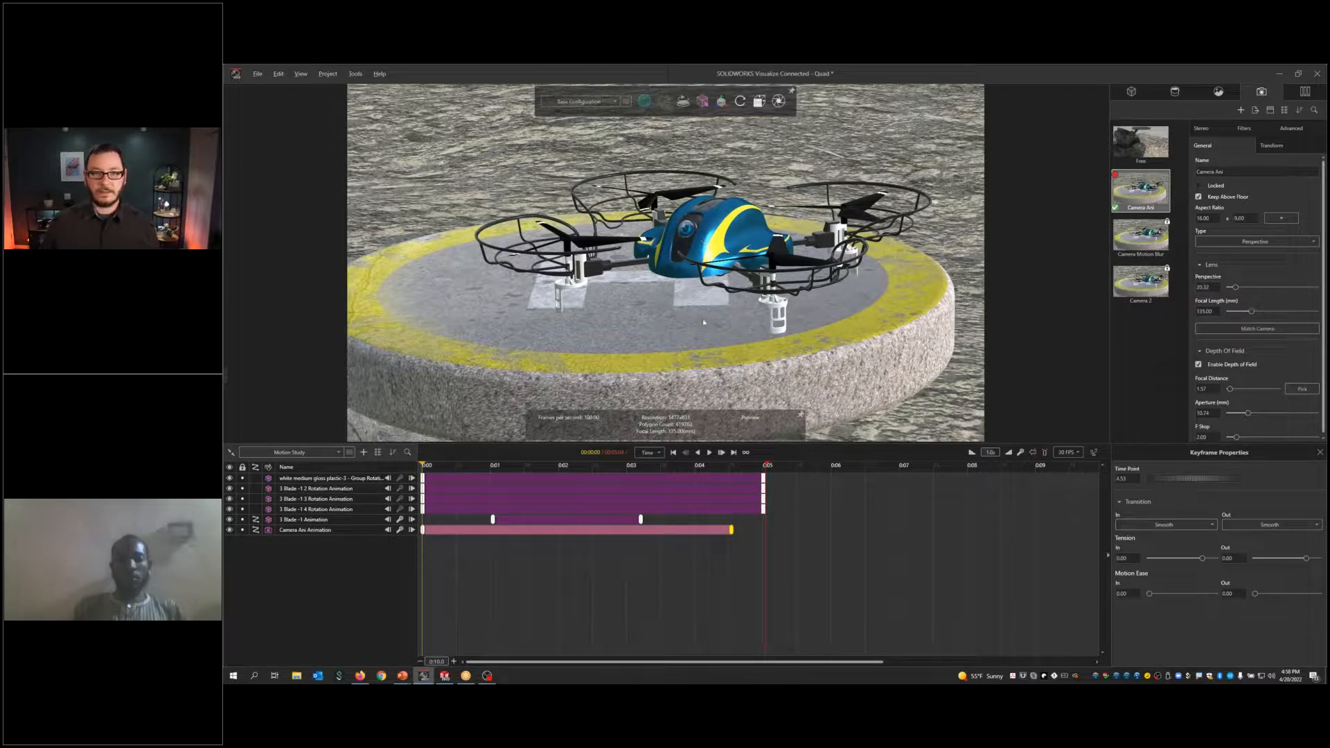
middle_click_drag(702, 322, 656, 323)
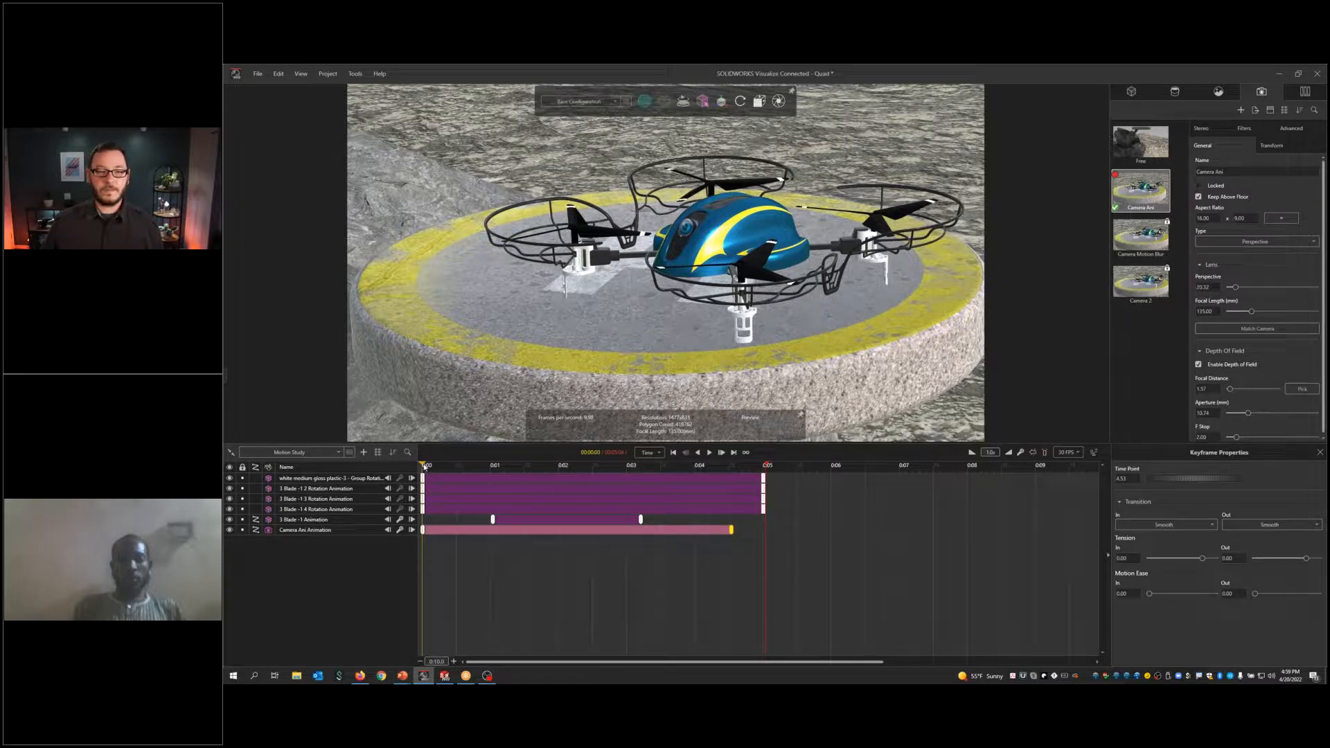
Step: Preview the camera move and blade lift in the Accurate render mode by scrubbing from the start to about 3 s
left_click_drag(426, 468, 417, 498)
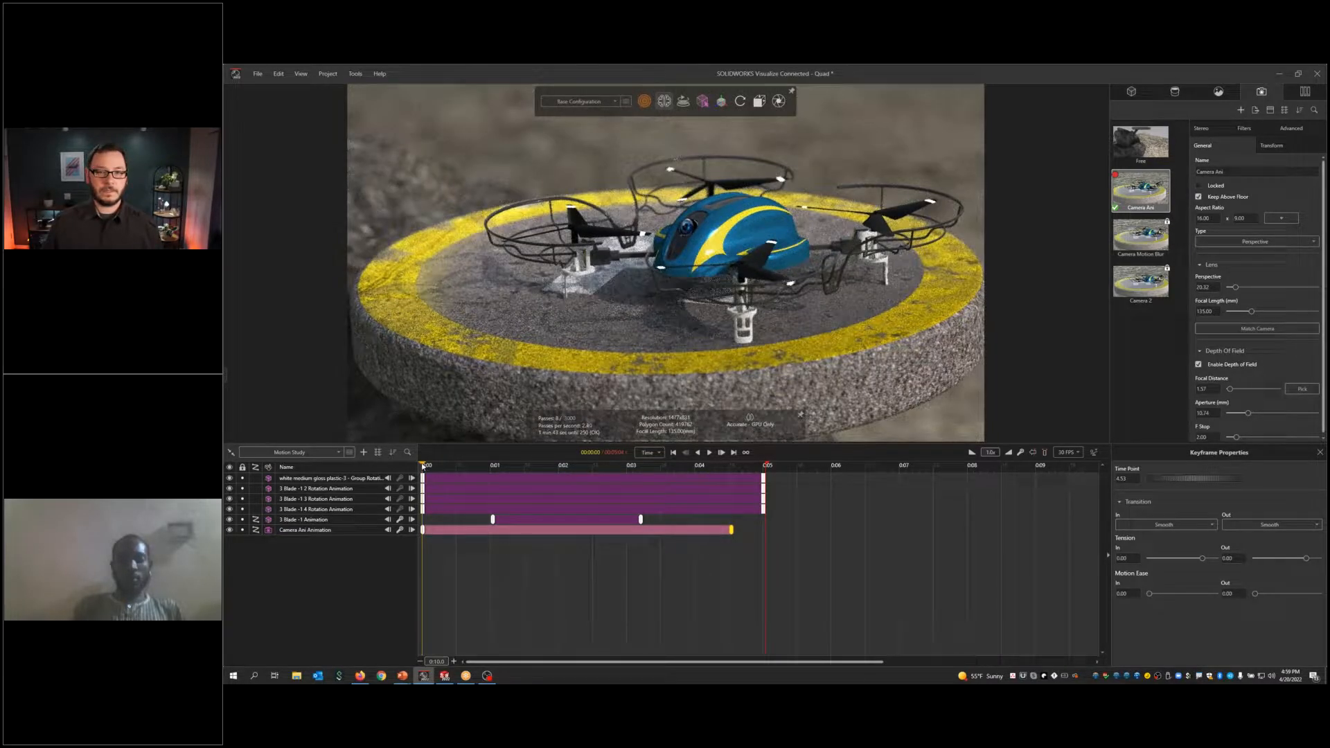
left_click_drag(422, 465, 451, 472)
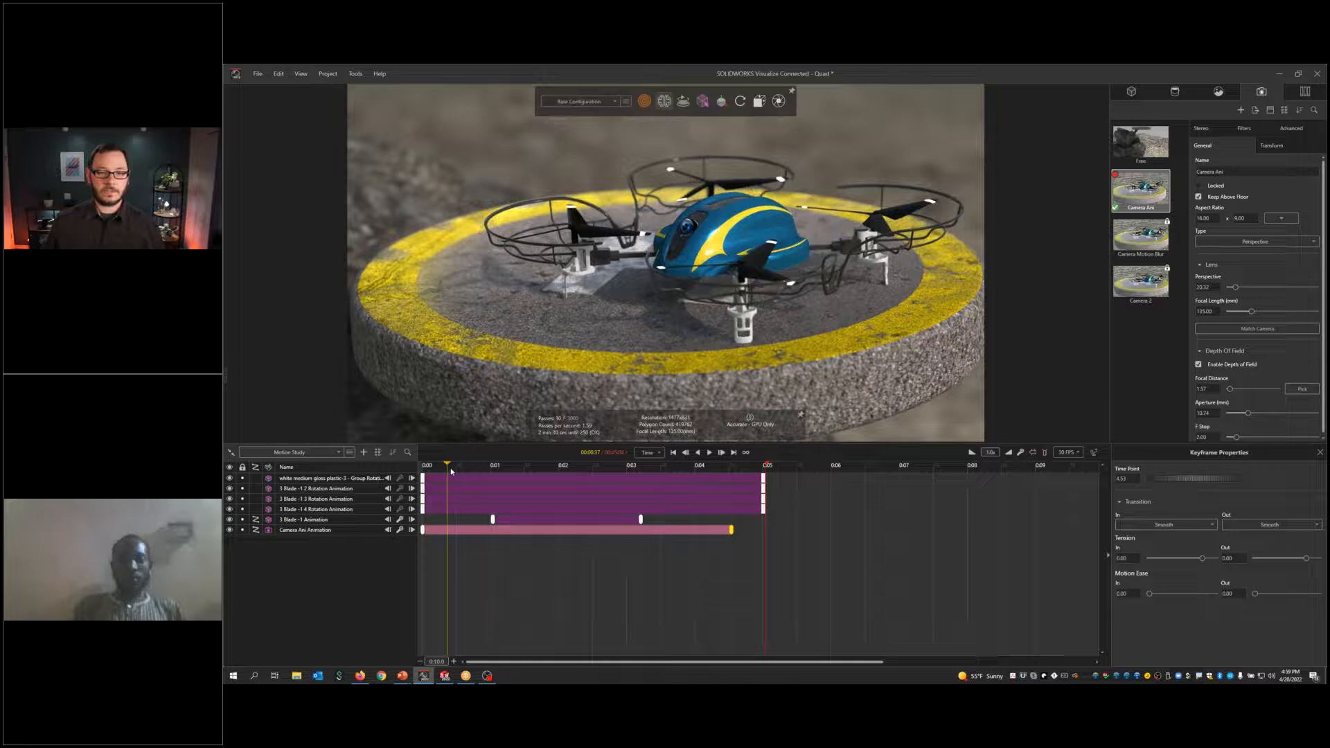
left_click_drag(451, 469, 552, 540)
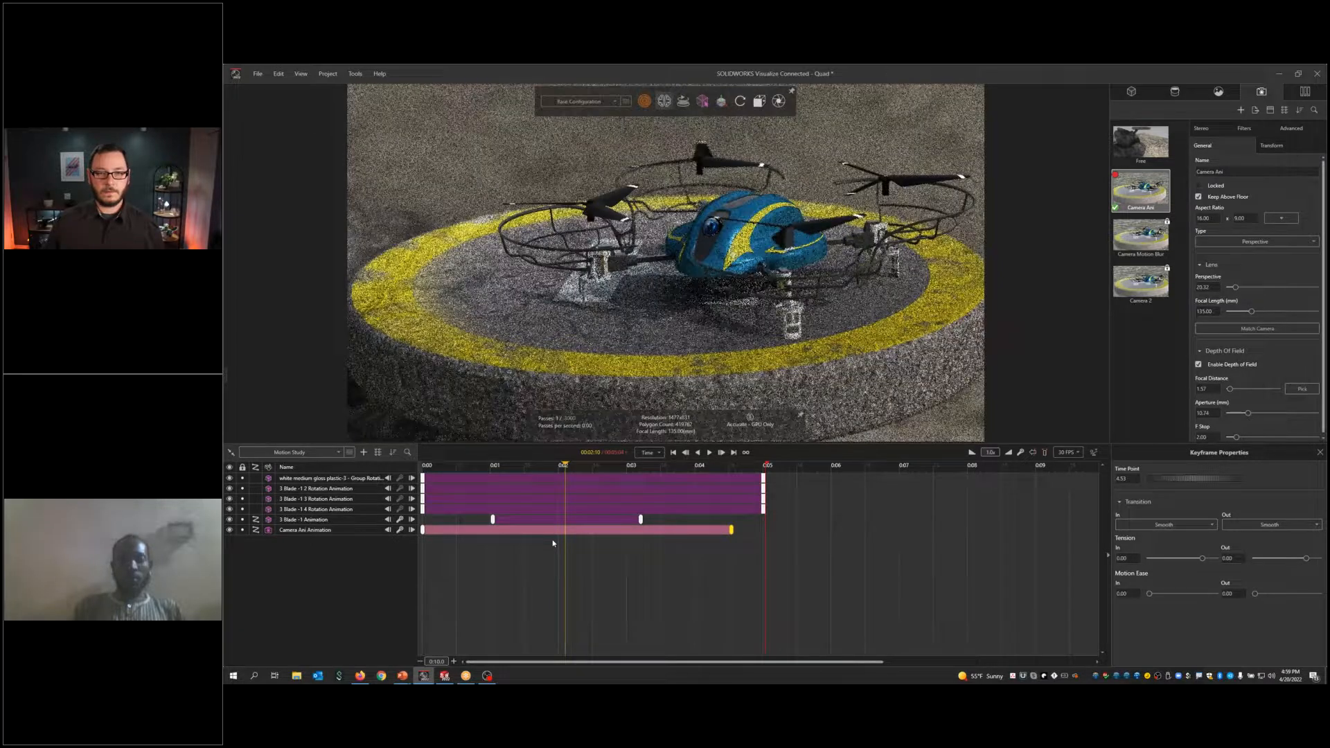
left_click(615, 478)
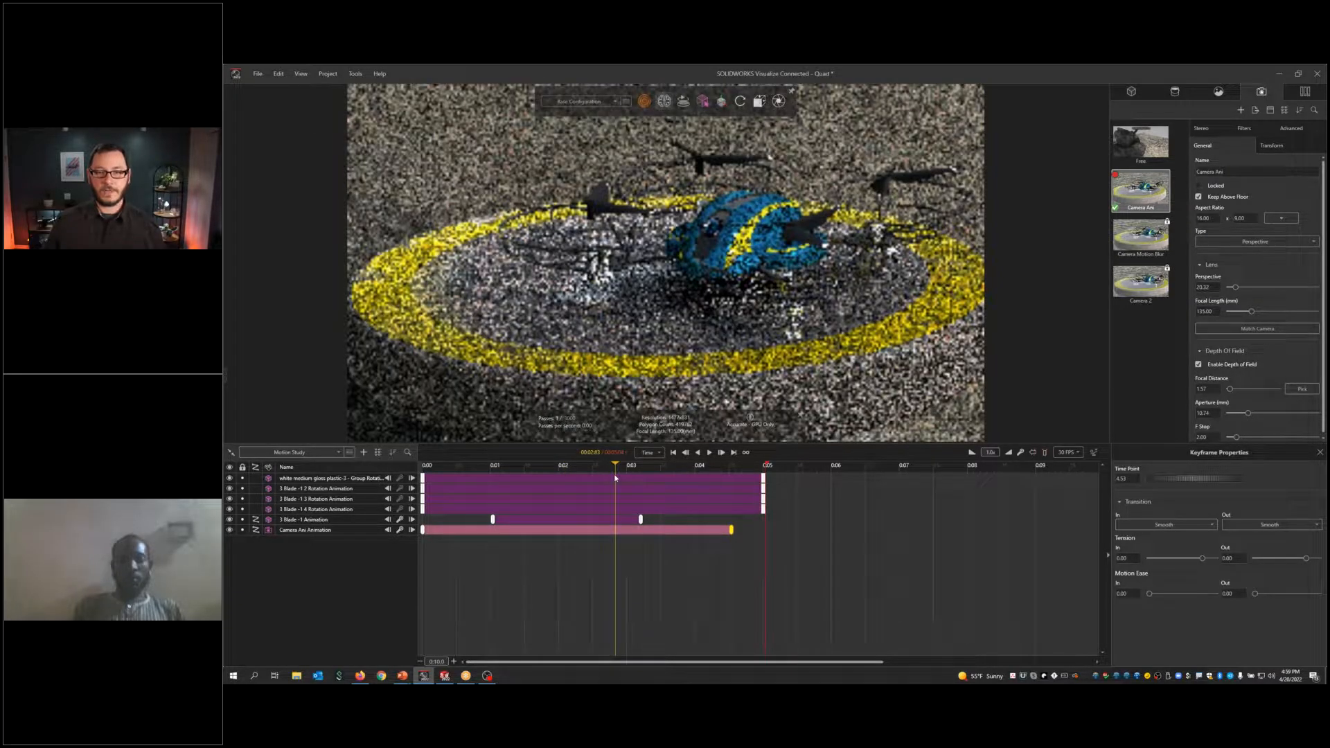
left_click(635, 471)
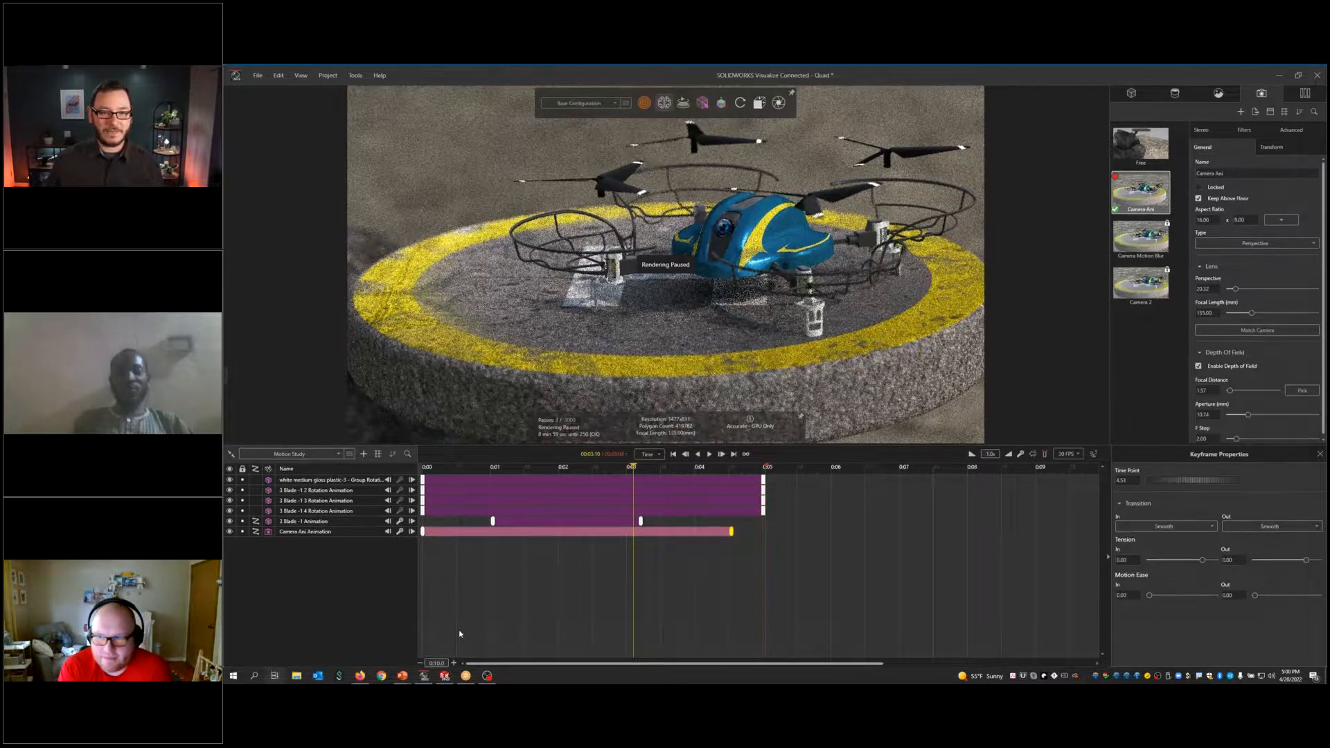
Step: Switch to the Getting Started with Animation presentation in PowerPoint and resume its slide show
key("super+Tab")
left_click(615, 394)
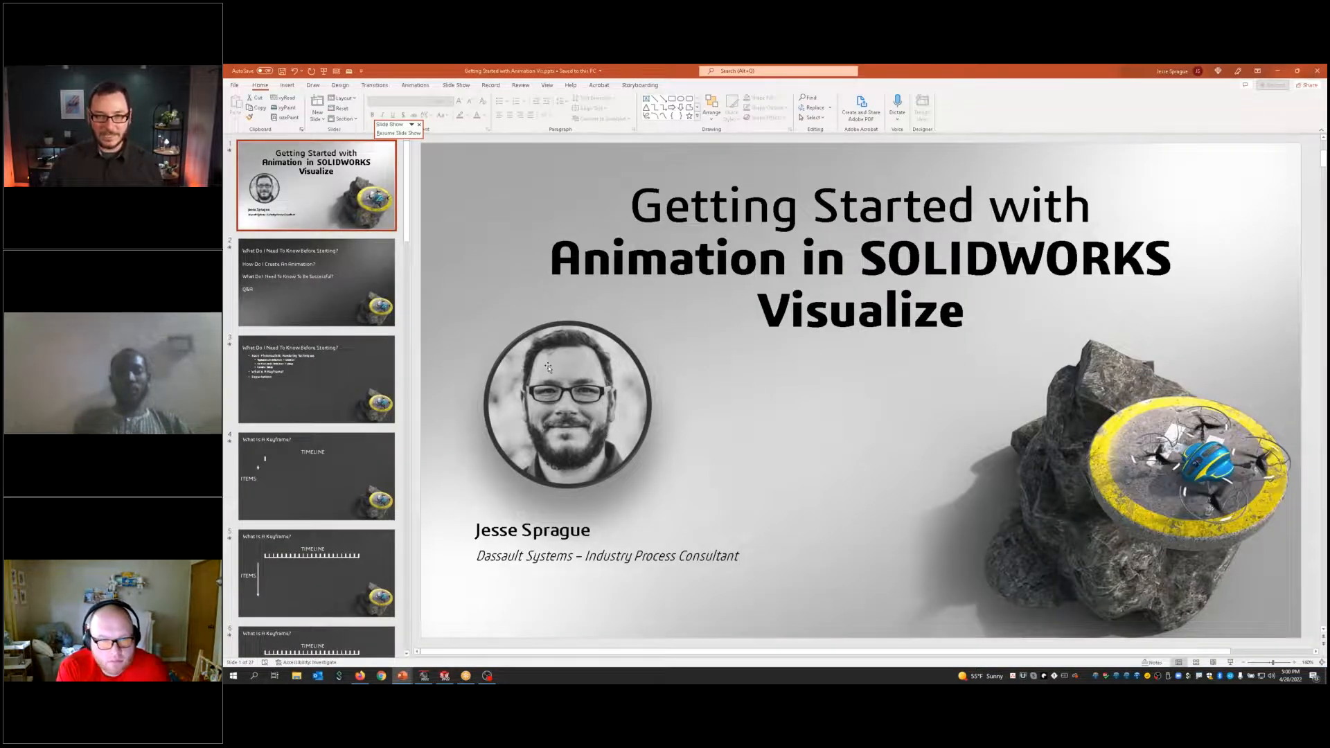
left_click(398, 133)
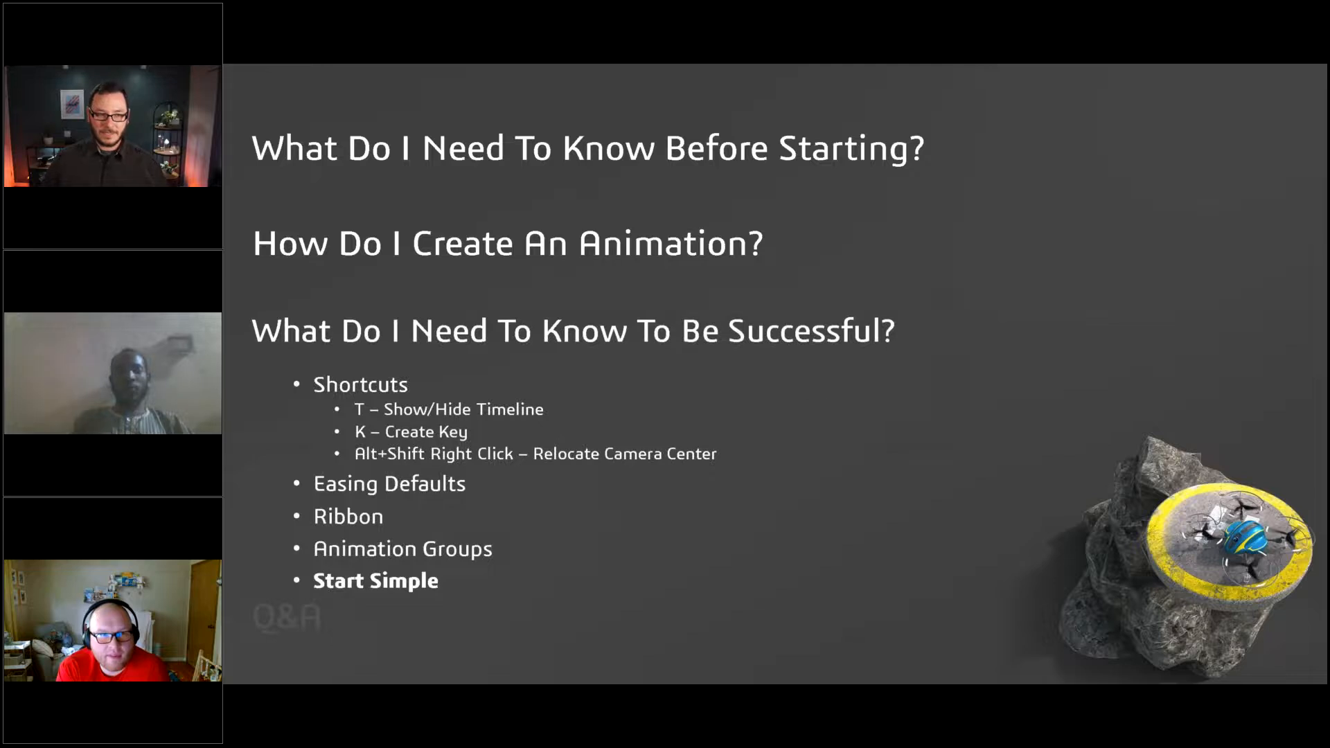
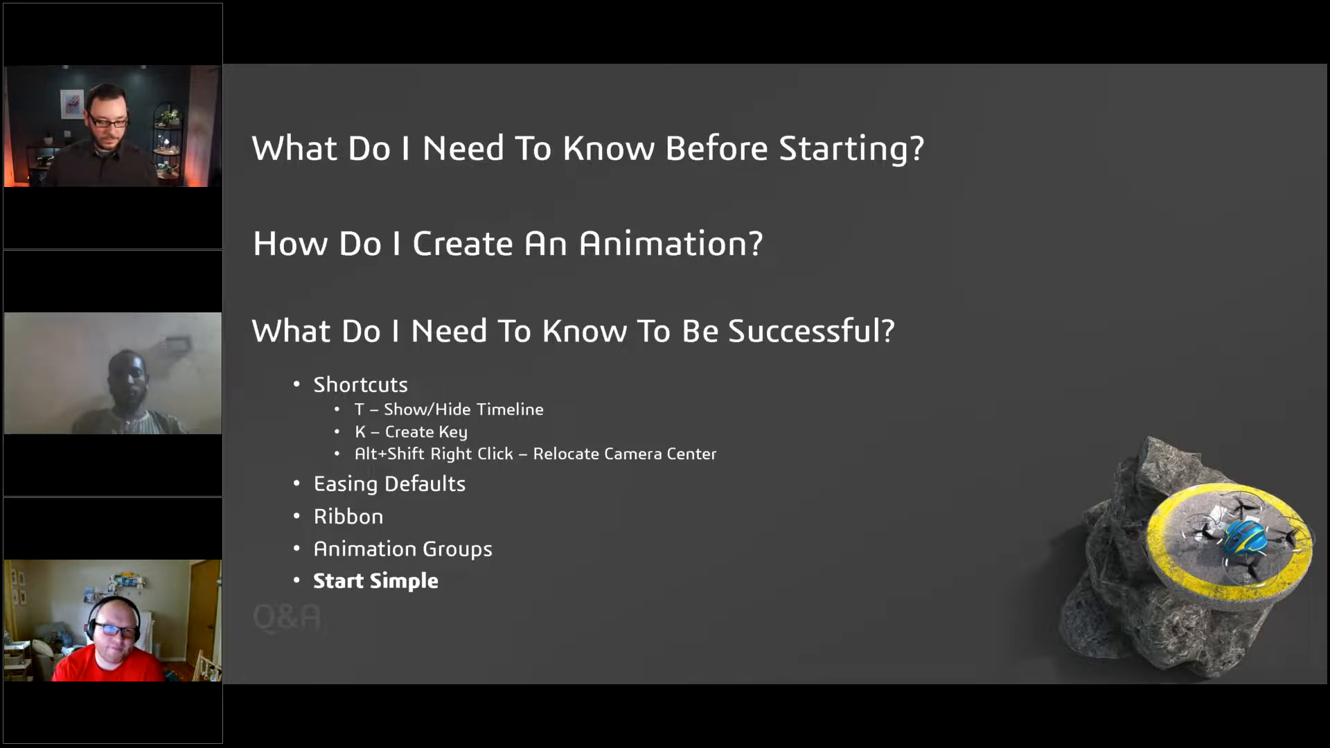
Step: Return to SOLIDWORKS Visualize and review the default keyframe tangent, tension and motion ease rules in the user interface options
key("super+Tab")
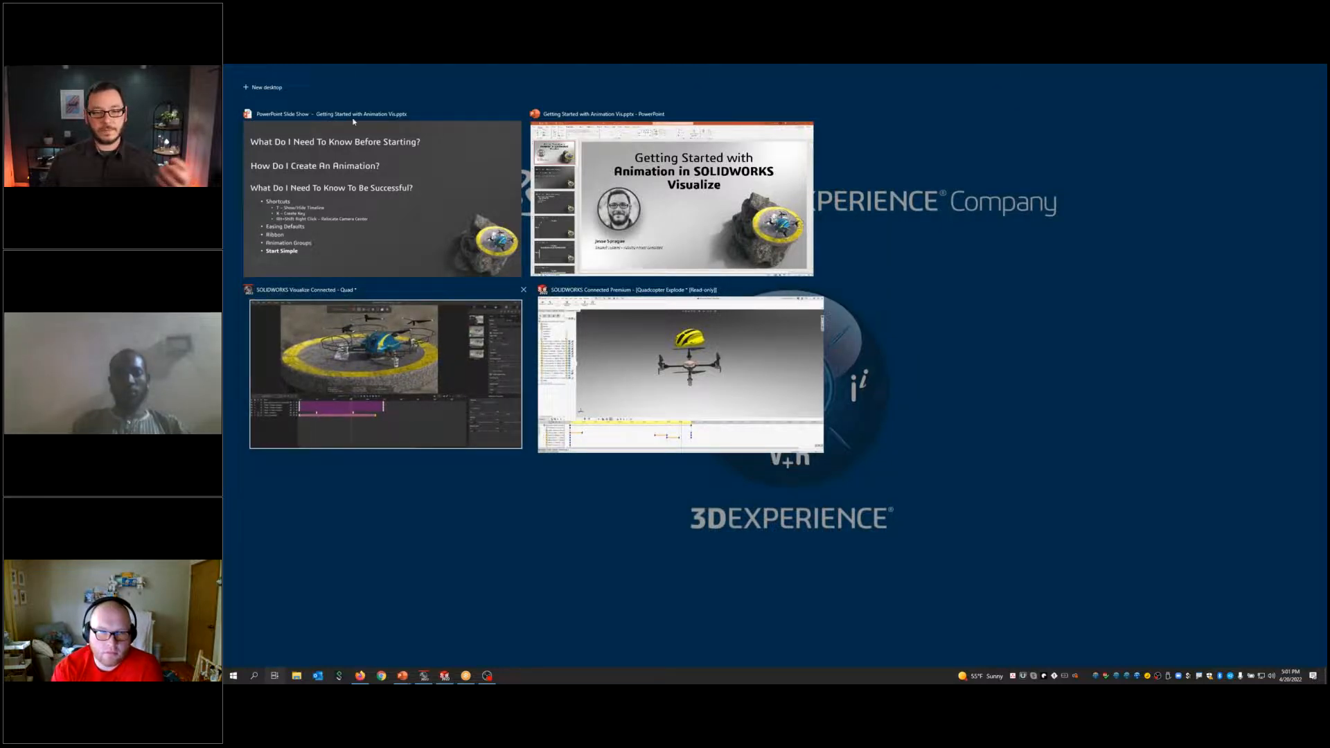
left_click(367, 371)
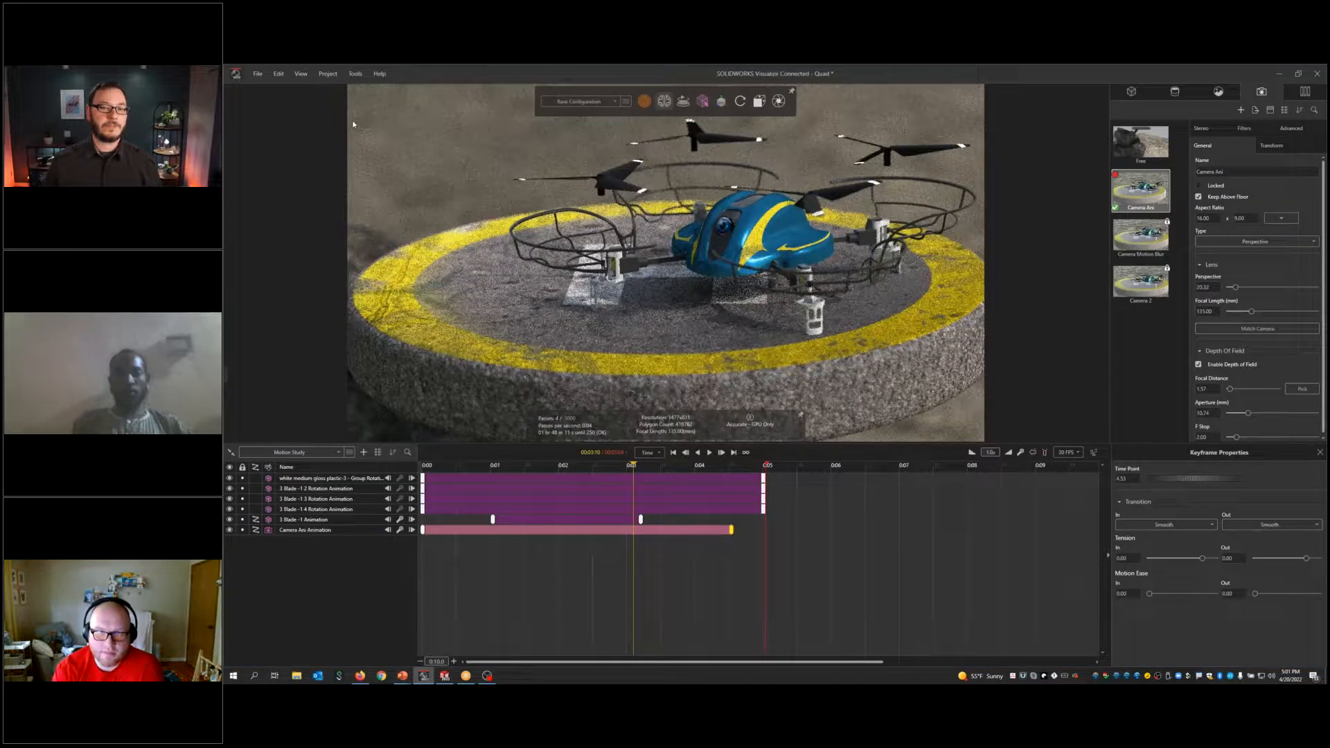
left_click(362, 76)
left_click(379, 165)
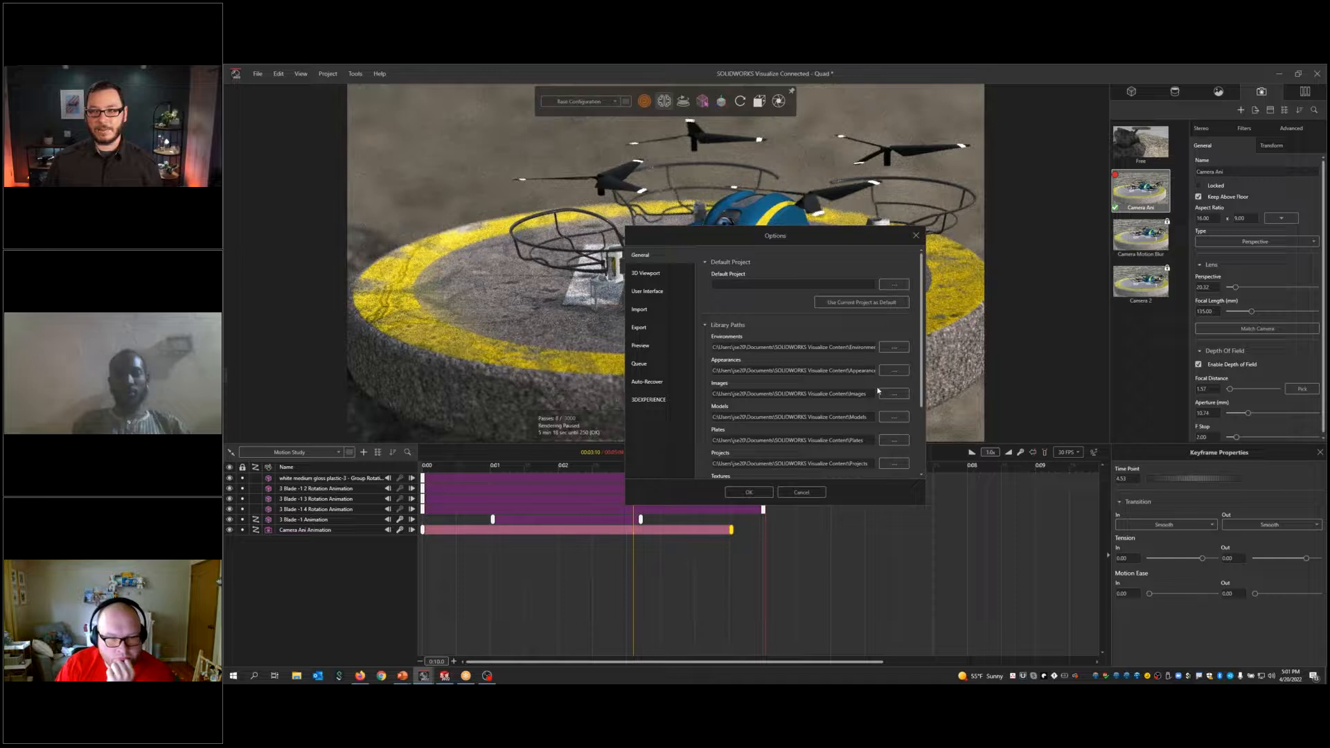
left_click(647, 291)
scroll(730, 309, "down", 5)
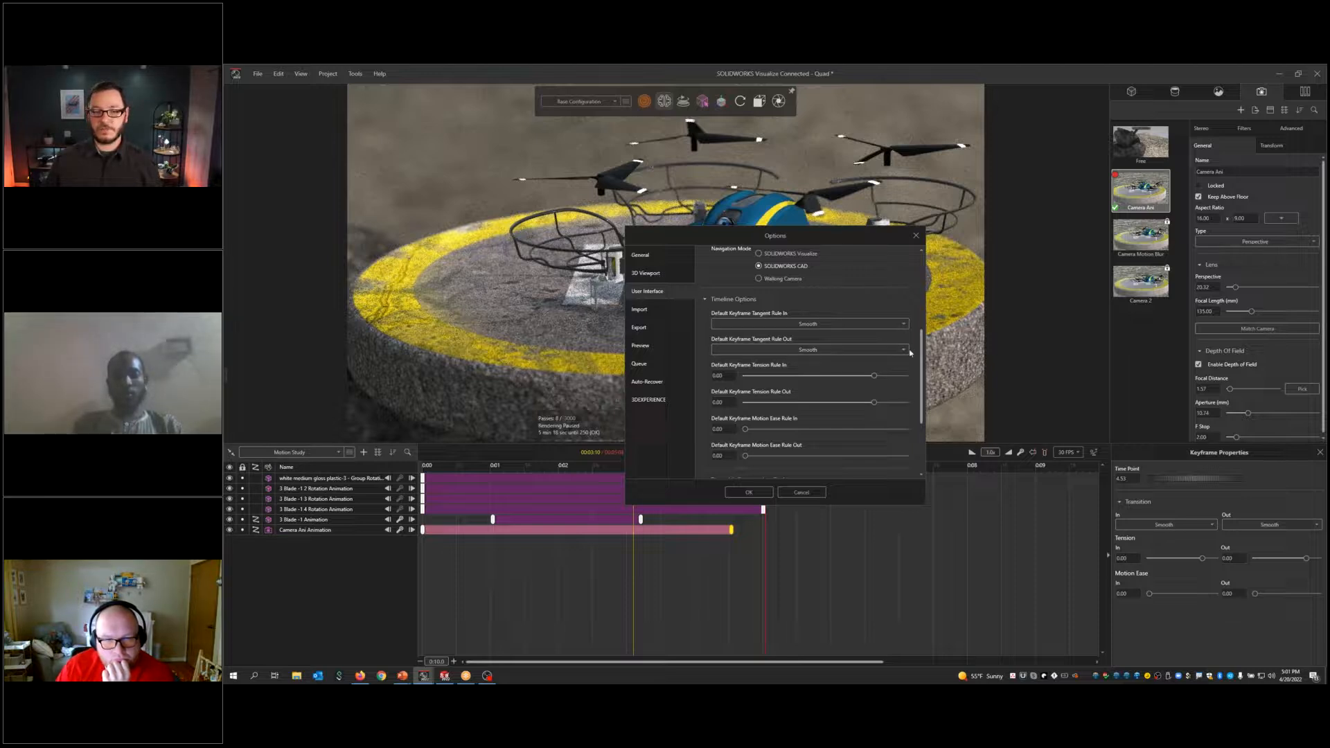
left_click(748, 491)
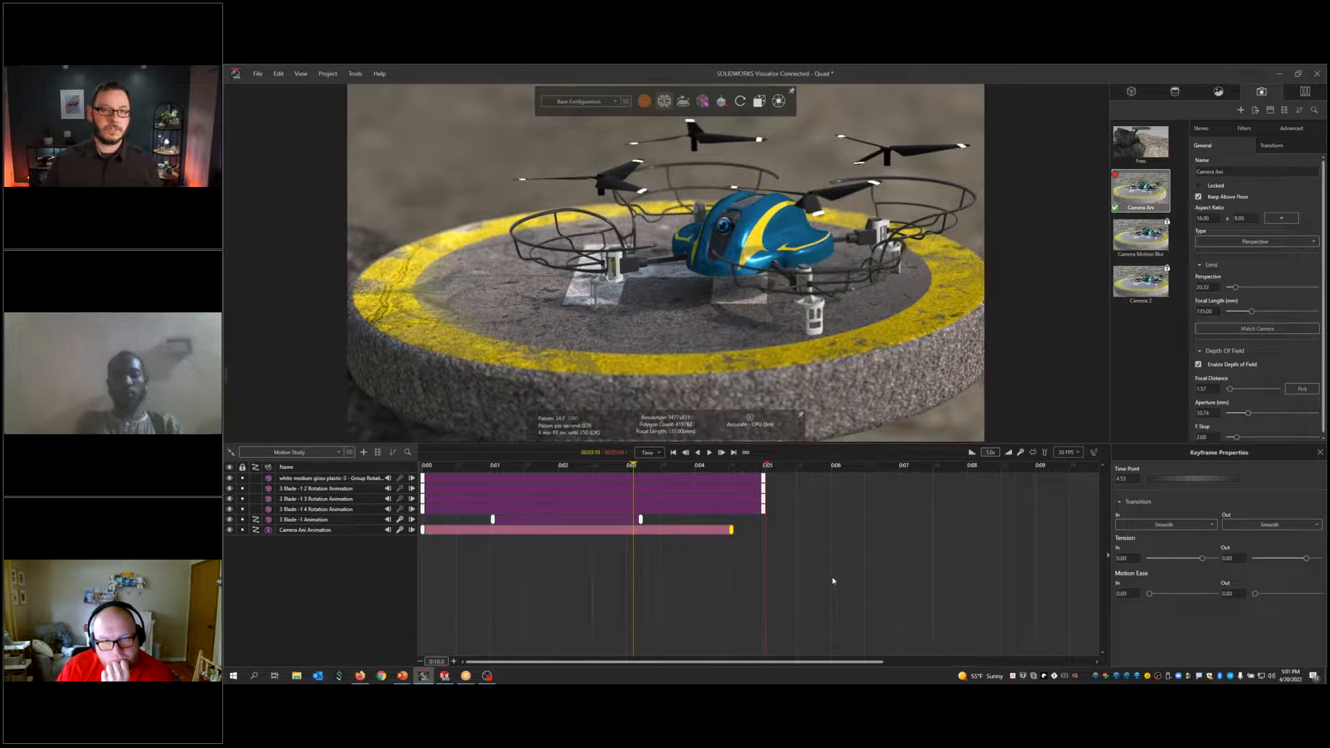
Step: Switch back to the PowerPoint slide show and advance to the Start Simple slide
key("alt+Tab")
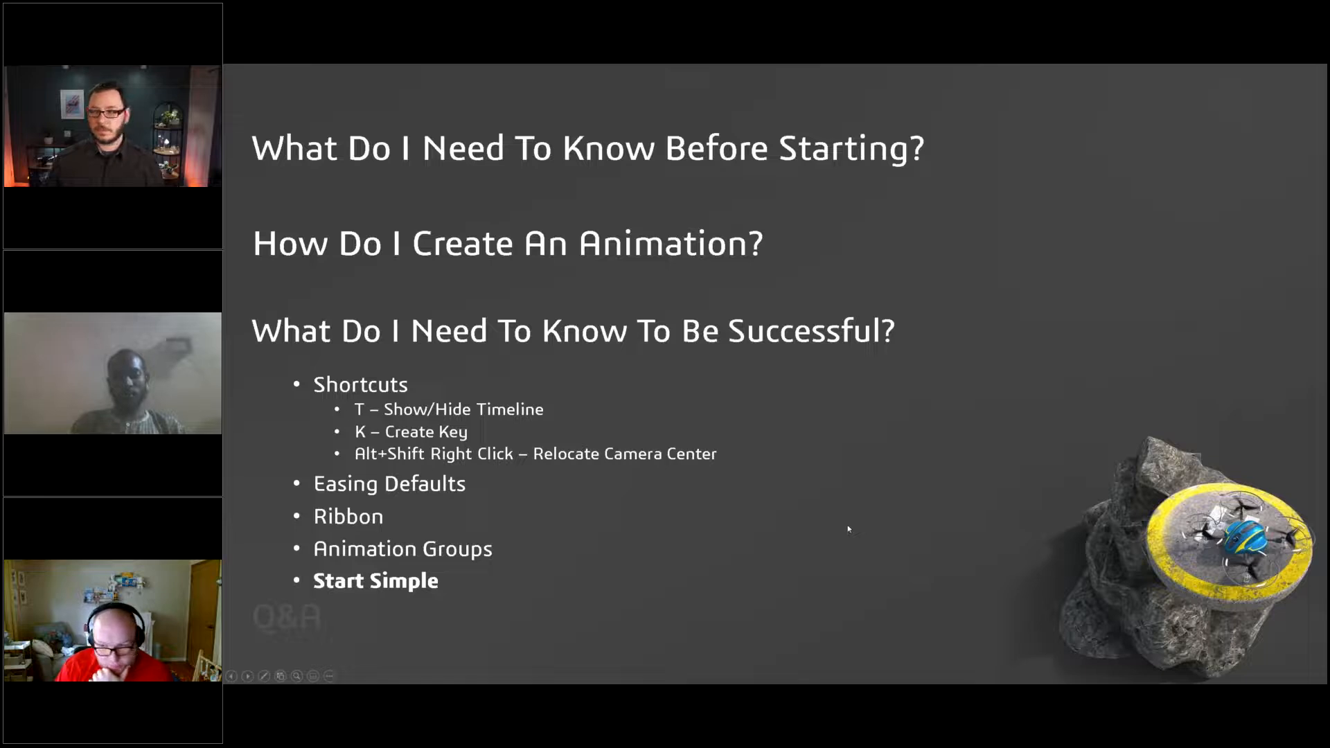
key("Right")
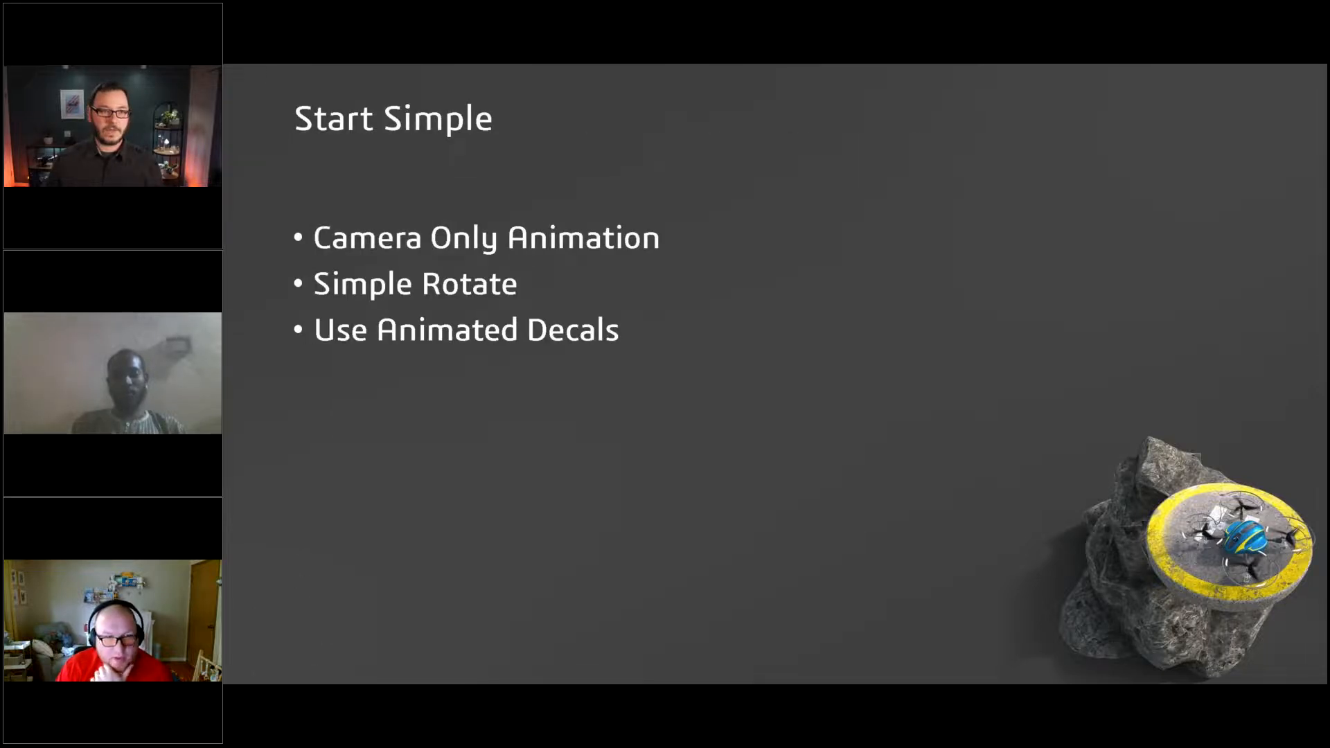